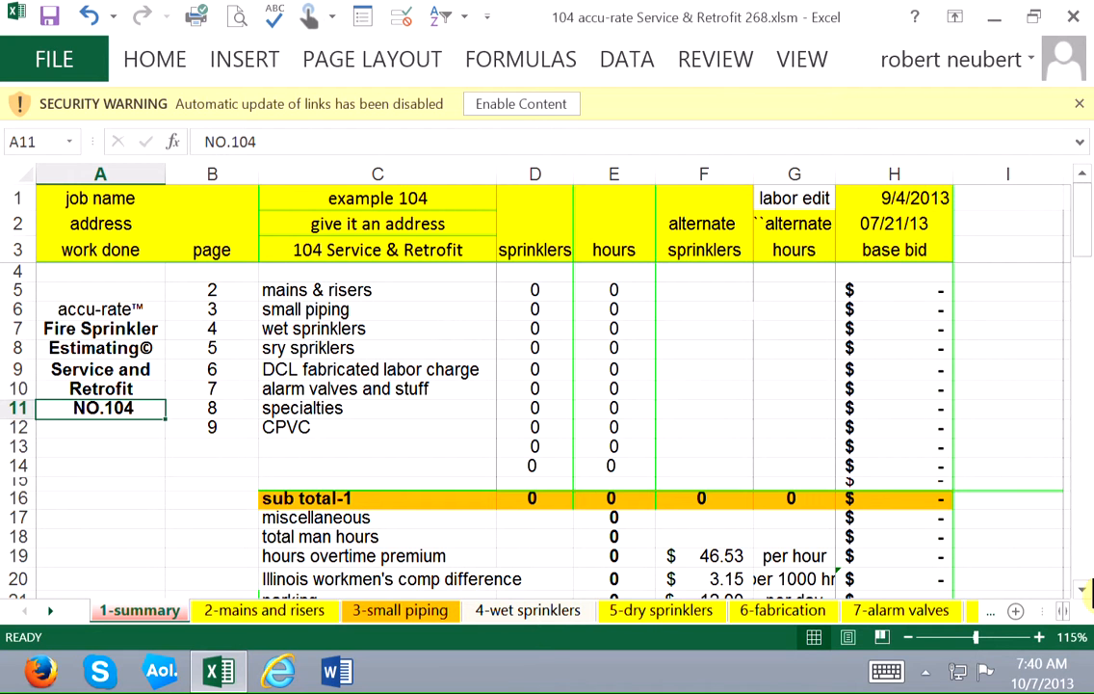
Examine the summary sheet's page rows, base bid links and the lines below sub total-1 down to profit.
left_click(894, 290)
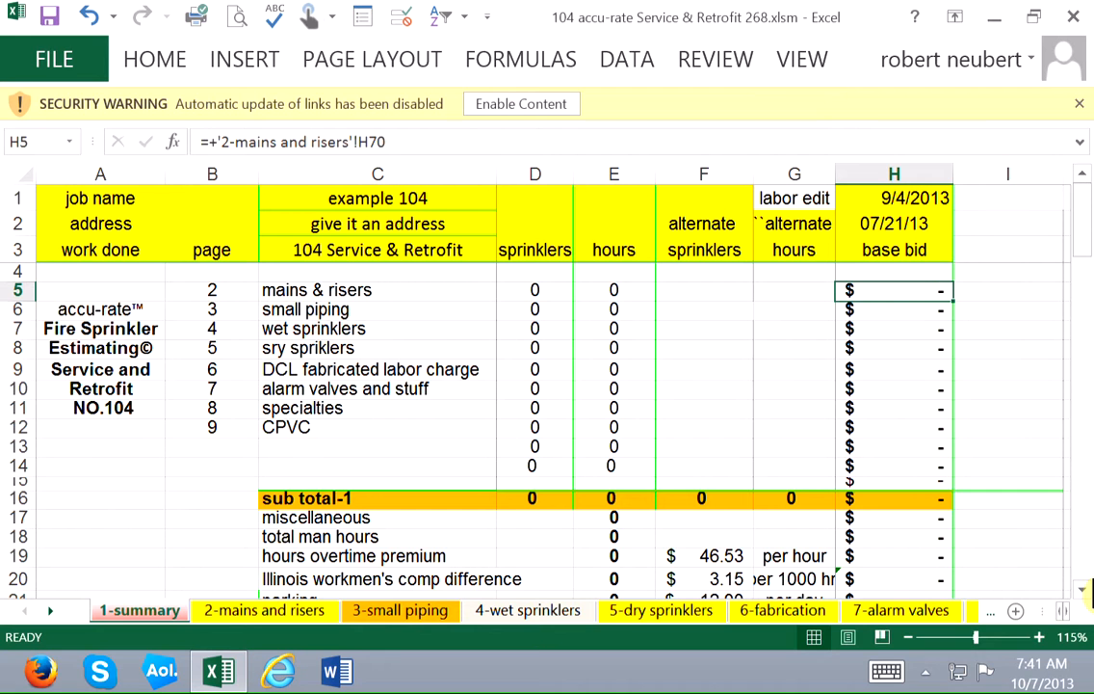
key("Left")
key("Left")
key("Left")
key("Left")
left_click(212, 518)
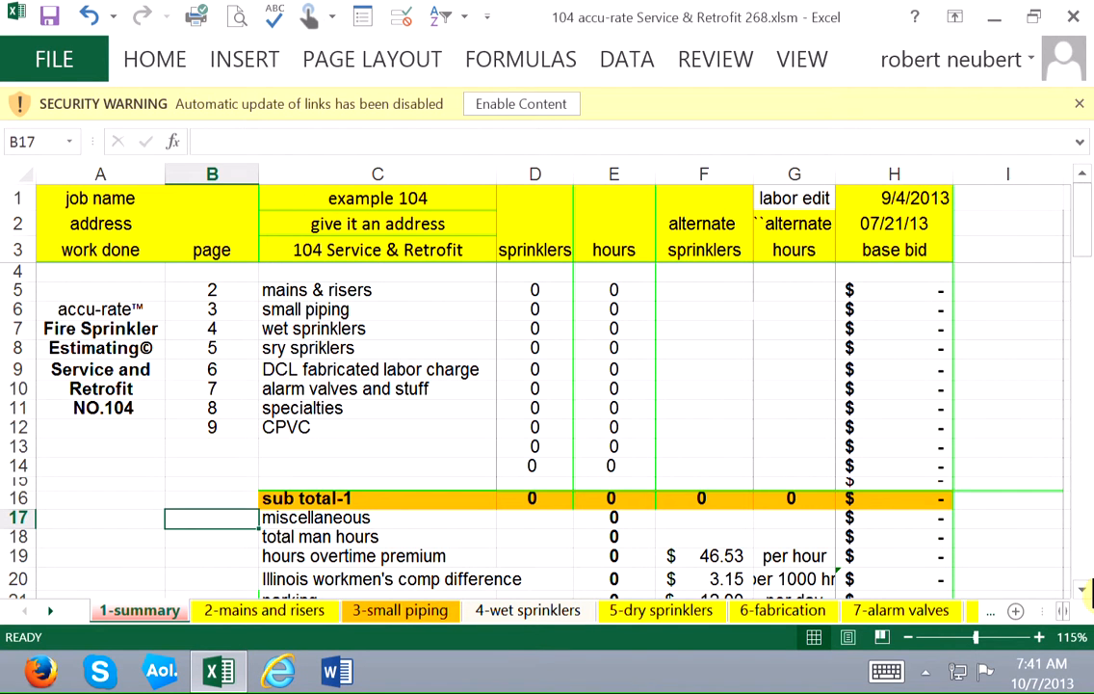
key("Right")
key("Right")
key("Right")
key("Down")
key("Down")
key("Down")
key("Down")
key("Down")
key("Down")
key("Down")
key("Down")
key("Down")
key("Down")
key("Down")
key("Down")
key("Down")
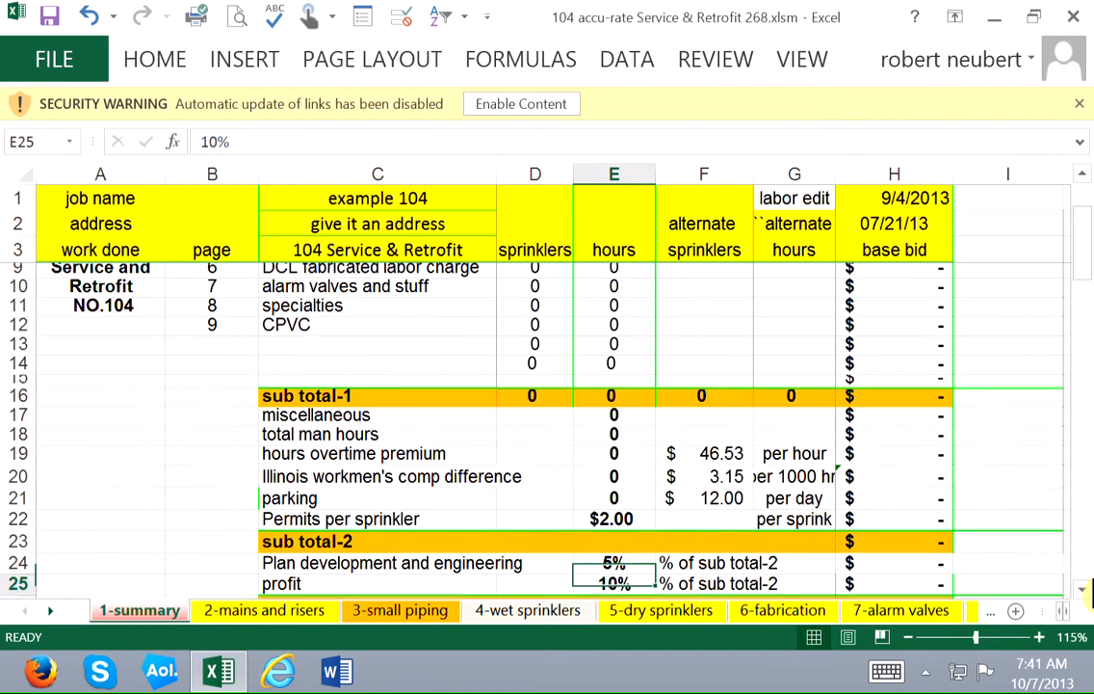
Examine the summary's sub total-2, engineering, profit and grand total rows down to the start of the check list.
key("Up")
key("Up")
key("Up")
key("Up")
key("Up")
key("Up")
key("Up")
key("Up")
key("Left")
key("Left")
key("Left")
key("Left")
key("Down")
key("Down")
key("Down")
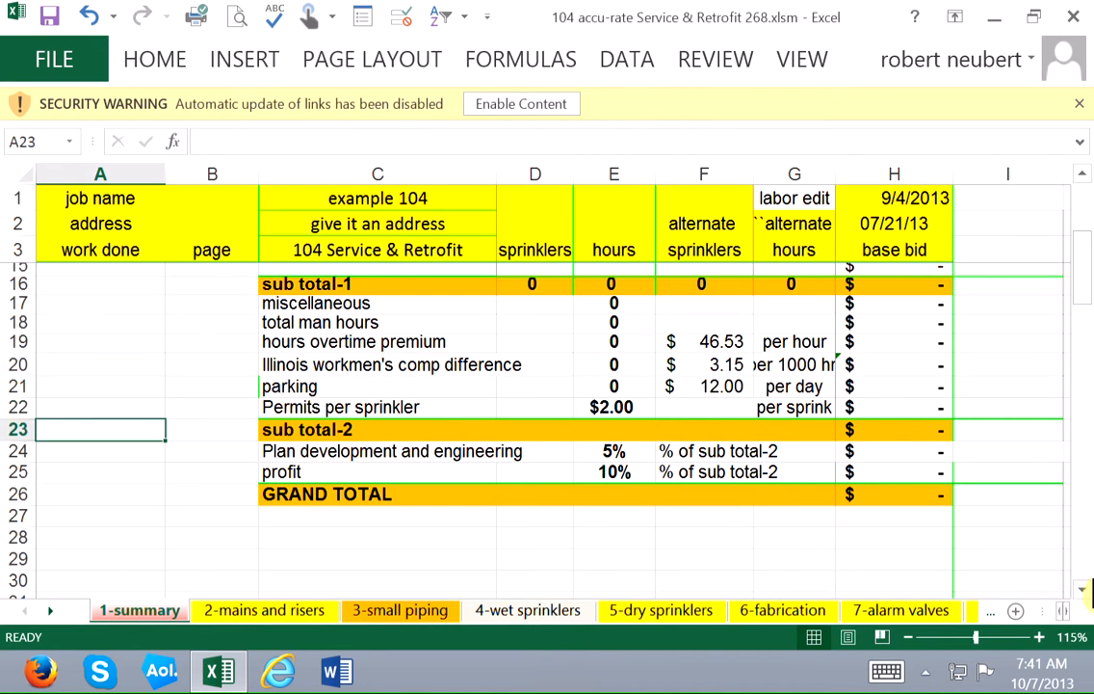
key("Down")
key("Down")
key("Down")
key("Down")
key("Down")
key("Down")
key("Down")
key("Down")
key("Down")
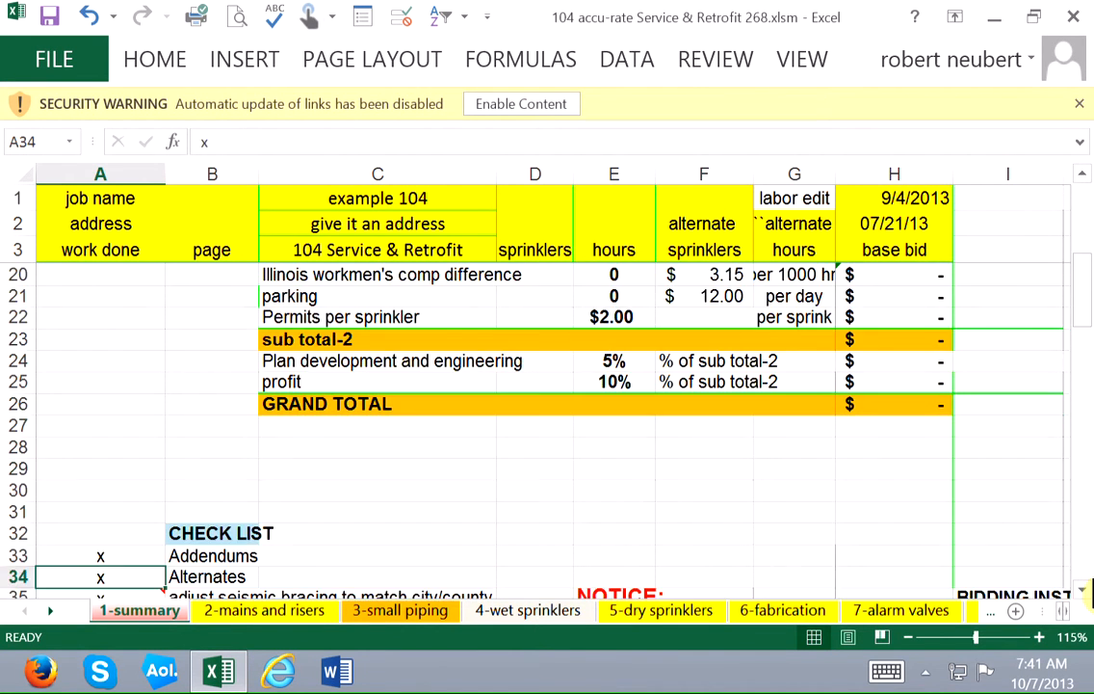
Examine the check list items from Addendums to excavation backfill on the summary sheet.
key("Up")
key("Right")
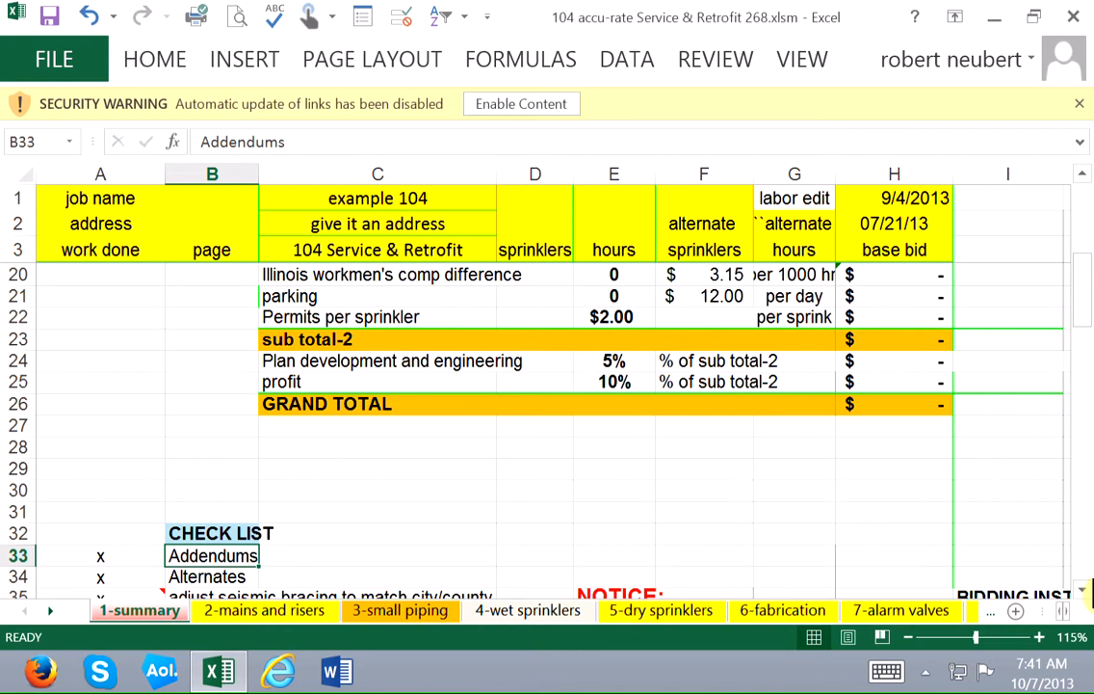
key("Down")
key("Down")
key("Down")
key("Down")
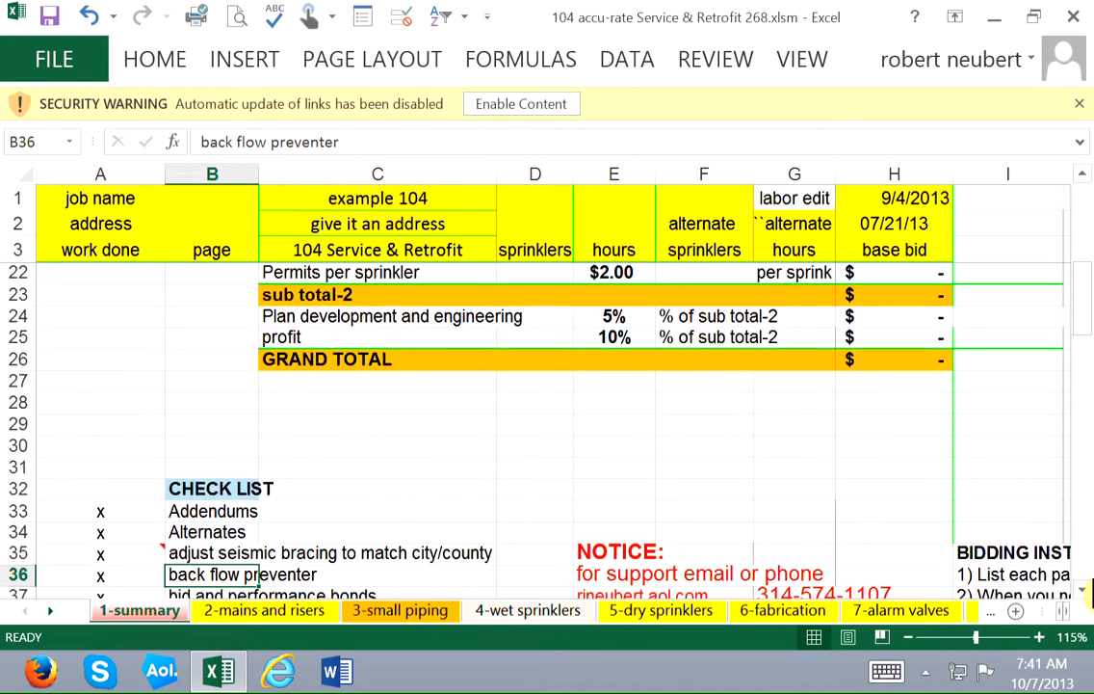
key("Down")
key("Down")
key("Down")
key("Down")
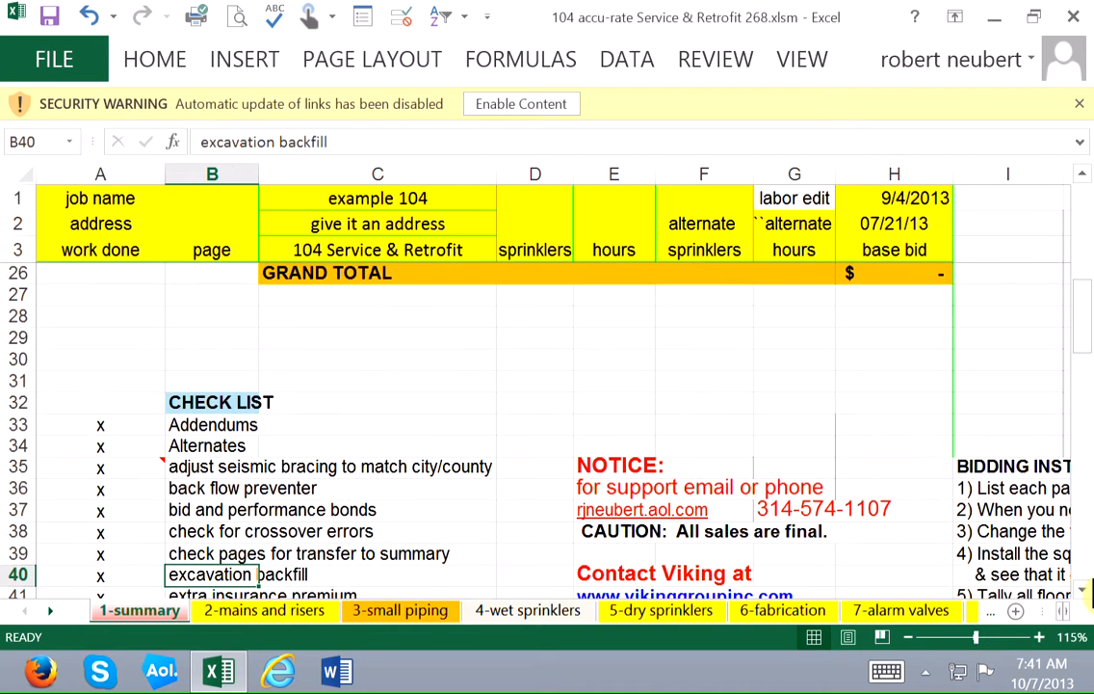
Clear the x marks beside FDV and FDC, fire caulking and fire pump in the check list.
key("Down")
key("Left")
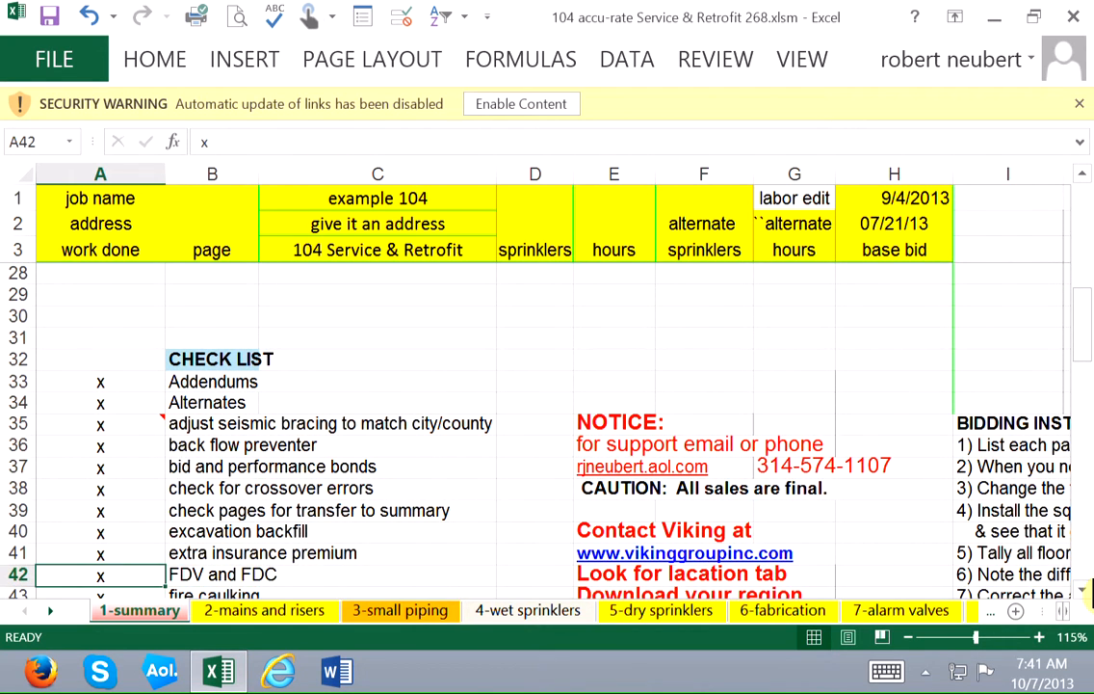
key("Delete")
key("Down")
key("Delete")
key("Down")
key("Delete")
key("Down")
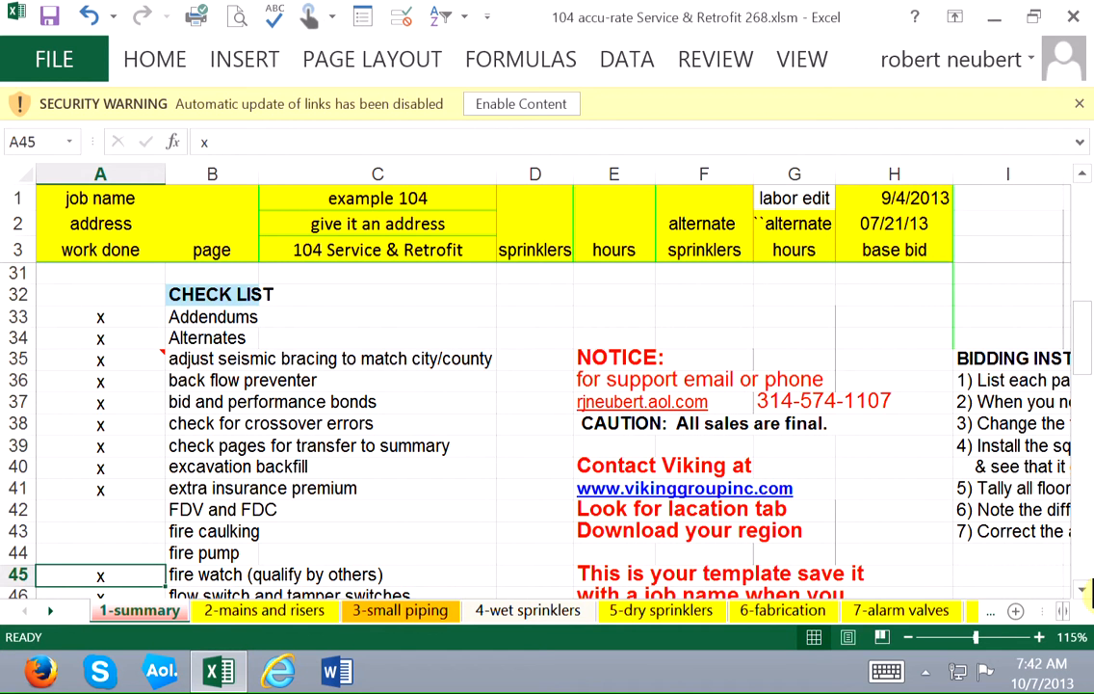
Review the remaining check list items down to the RATIOS section and its total interior cost row.
key("Down")
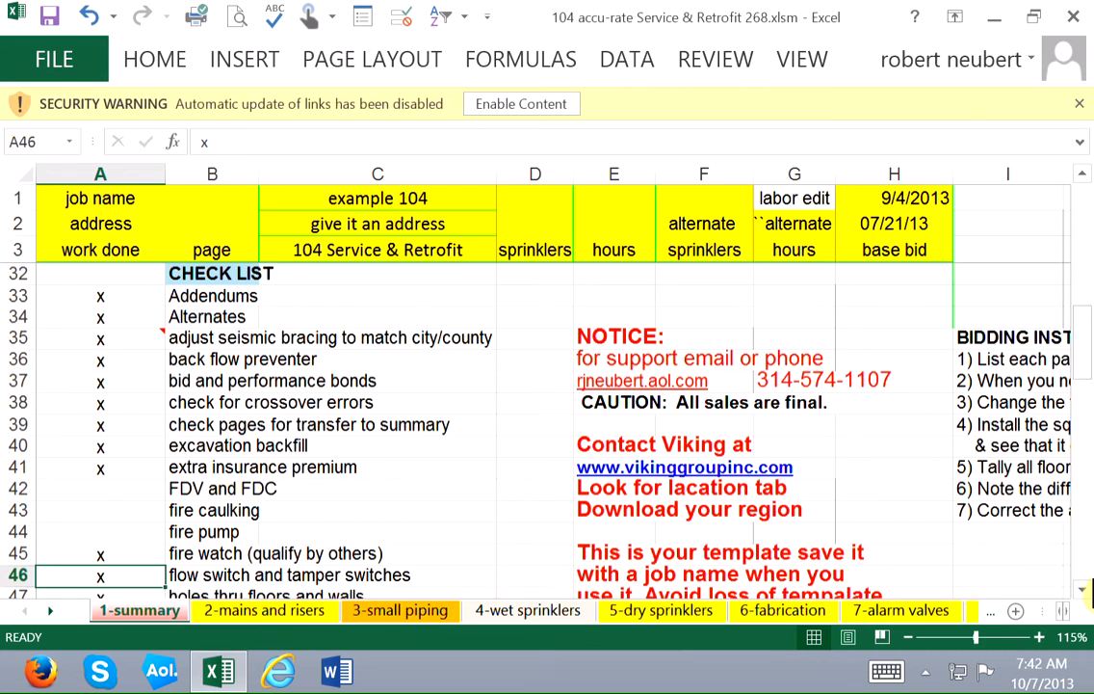
key("Down")
key("Down")
key("Down")
key("Down")
key("Down")
key("Down")
key("Down")
key("Down")
key("Down")
key("Down")
key("Down")
key("Down")
key("Down")
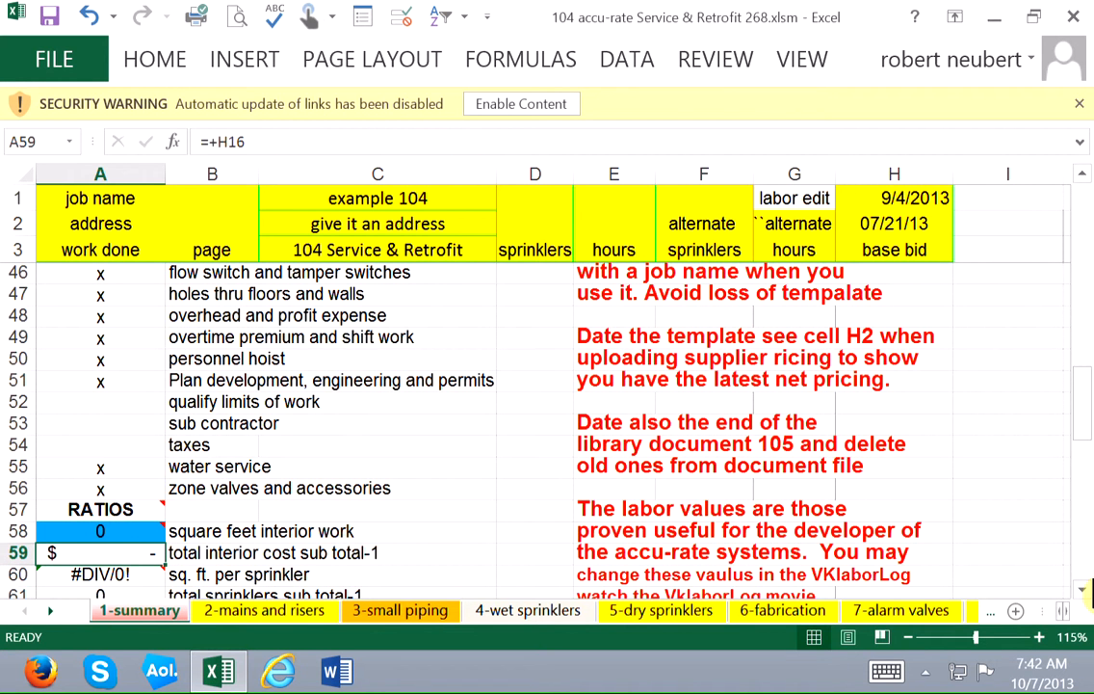
Switch to the 2-mains and risers sheet and examine the 4" sch 10 black pipe row across its columns.
key("ctrl+Page_Down")
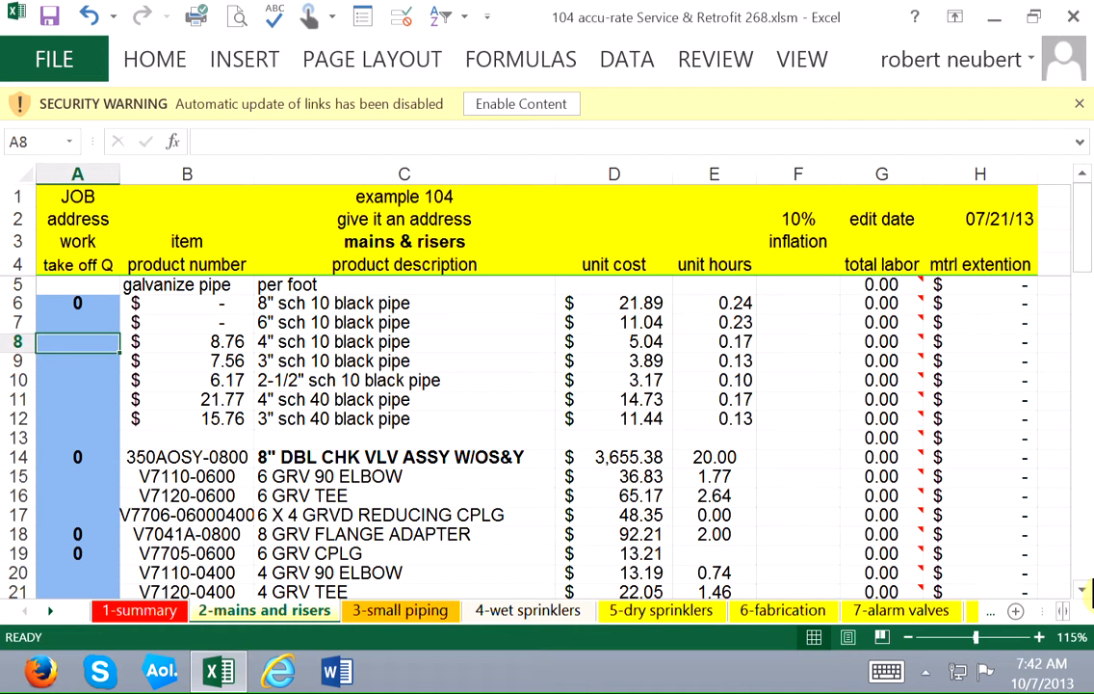
key("Right")
key("Right")
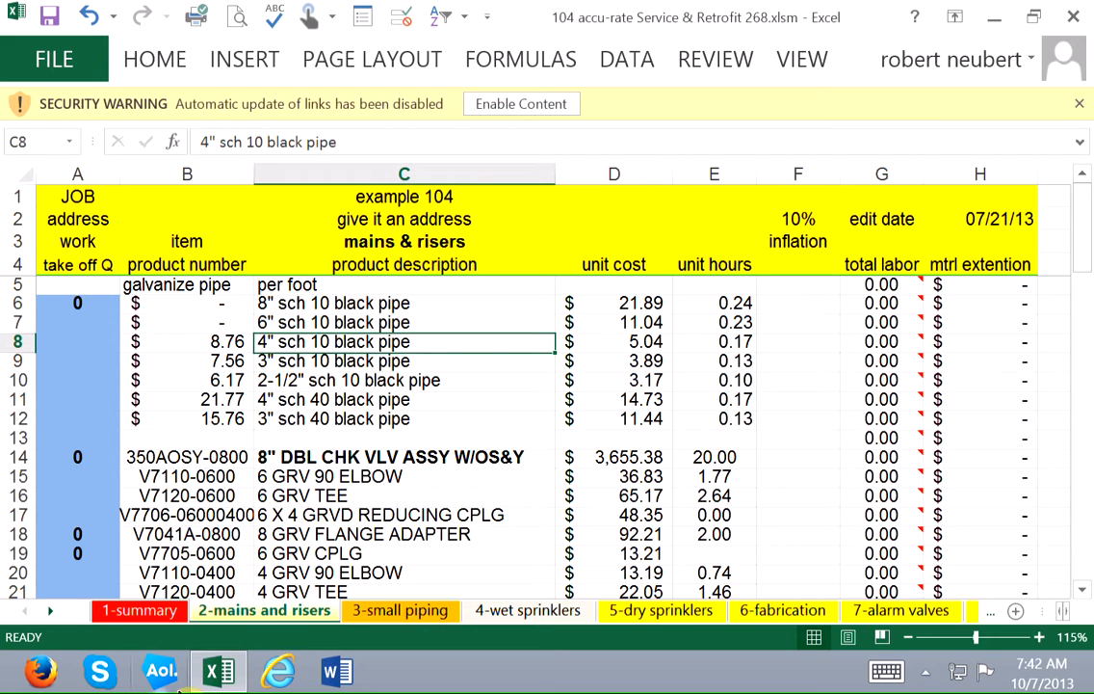
key("Left")
key("Left")
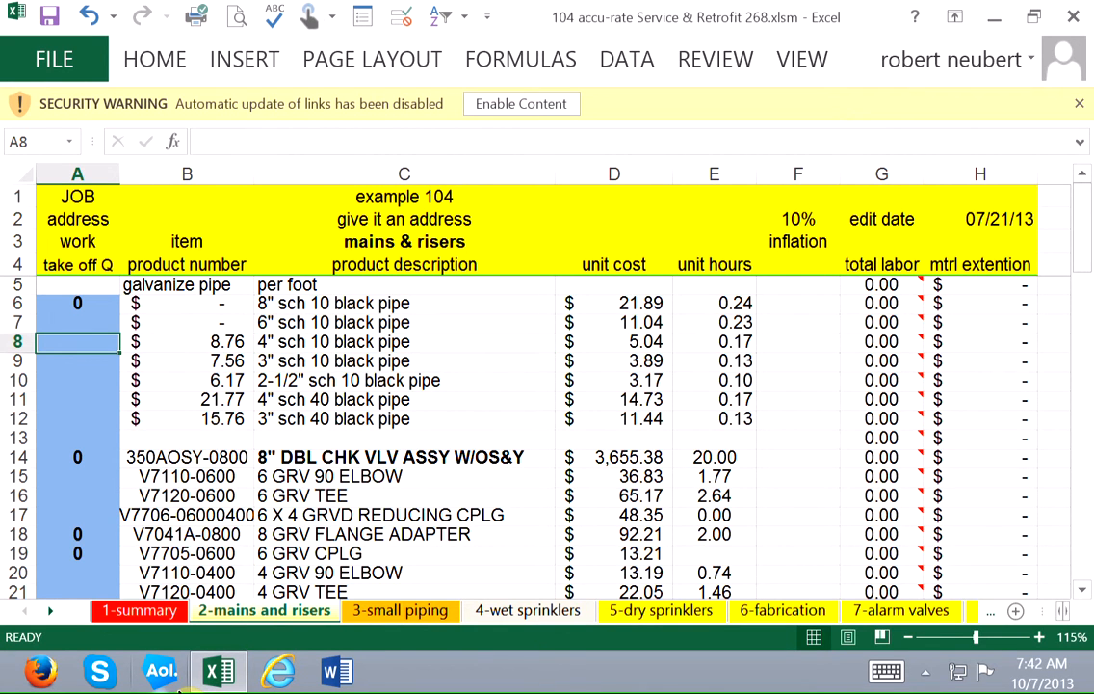
key("Right")
key("Right")
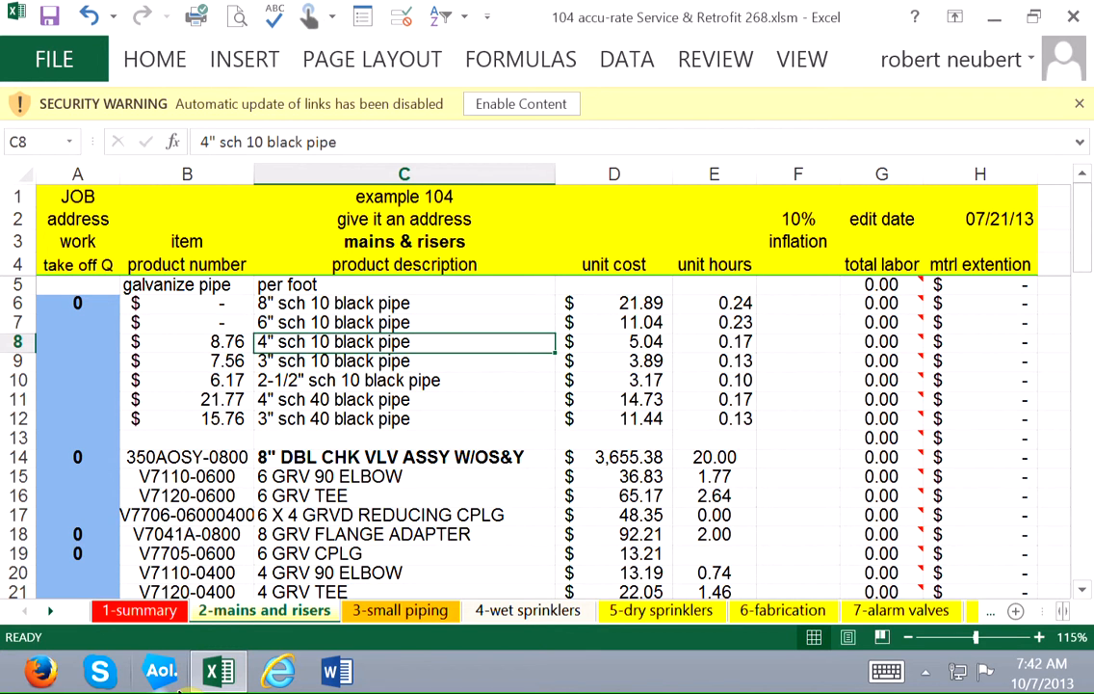
key("Right")
key("Right")
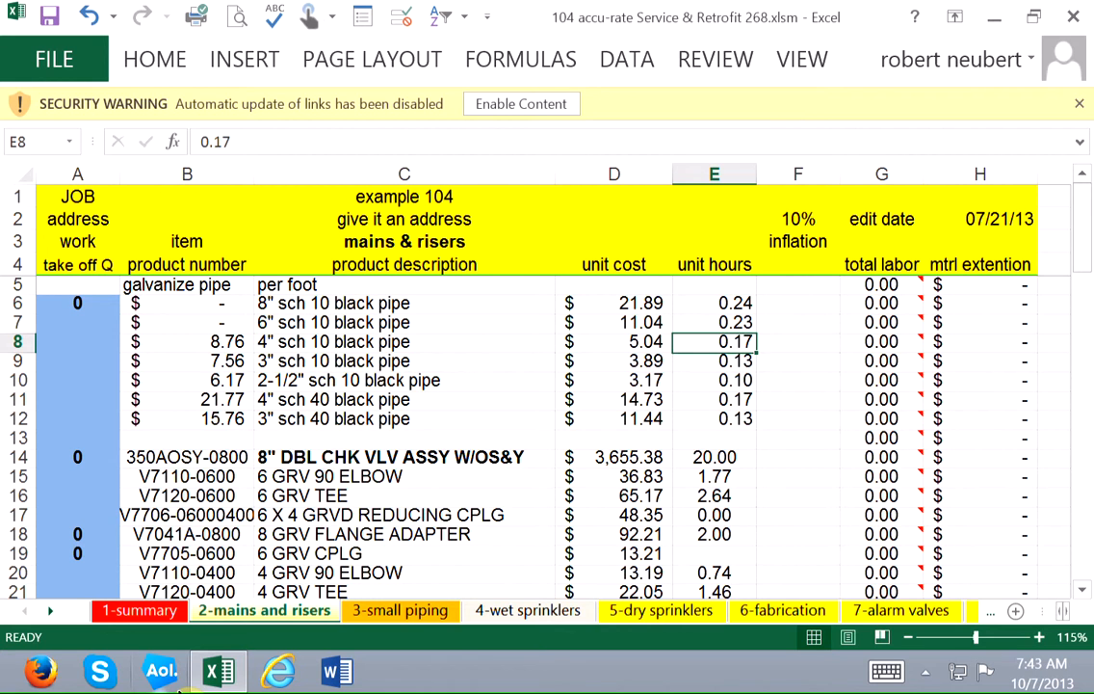
key("Right")
key("Right")
key("Left")
key("Home")
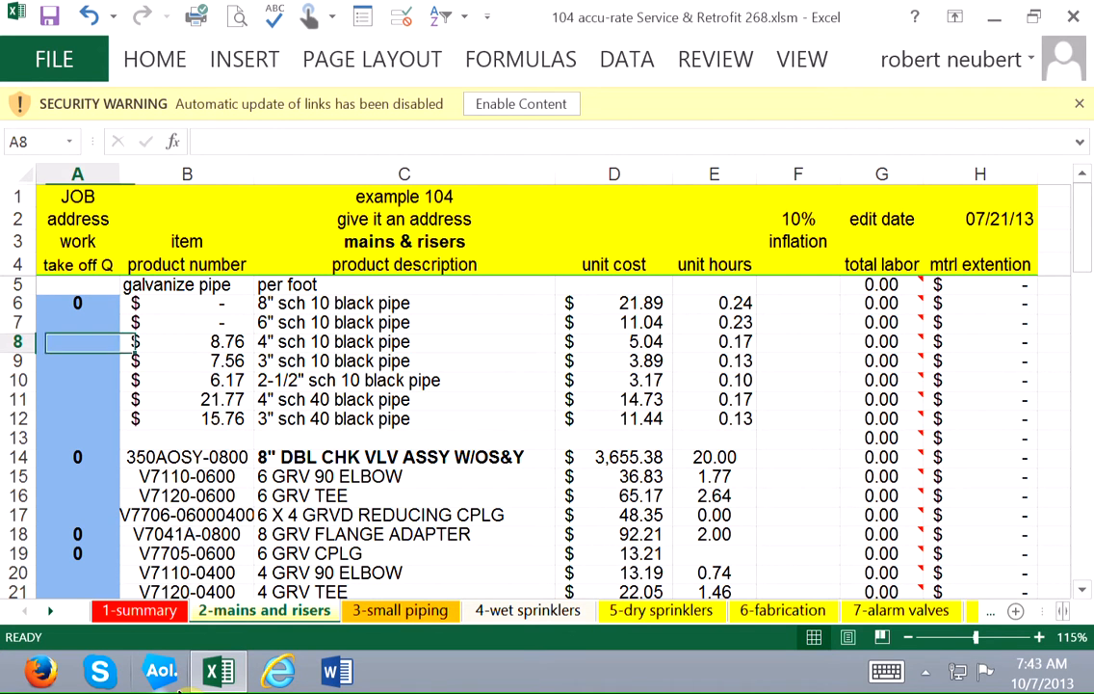
Examine the 6 GRV 90 ELBOW row's formulas in row 15, from take-off quantity to material extension.
key("Down")
key("Down")
key("Down")
key("Down")
key("Down")
key("Down")
key("Down")
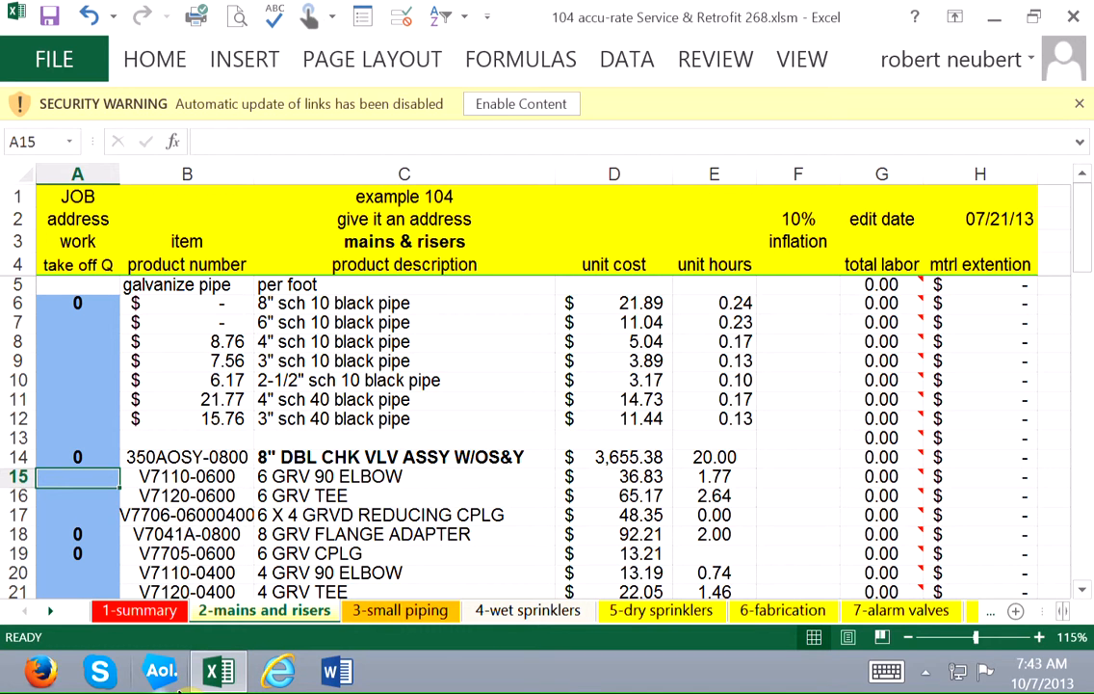
key("Right")
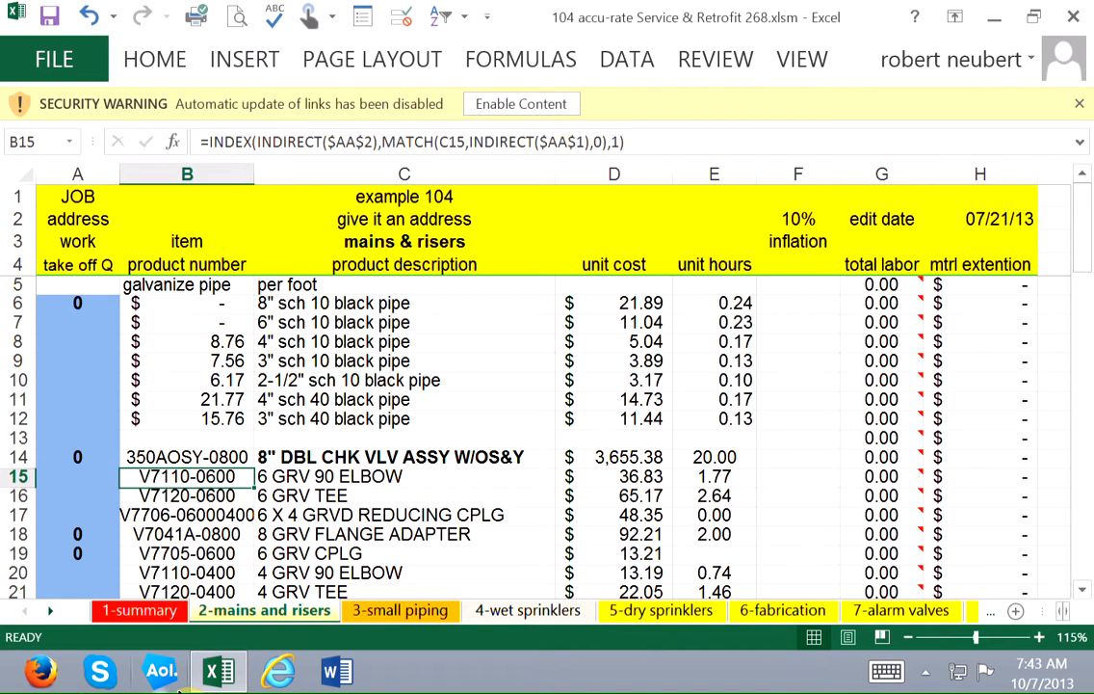
key("Right")
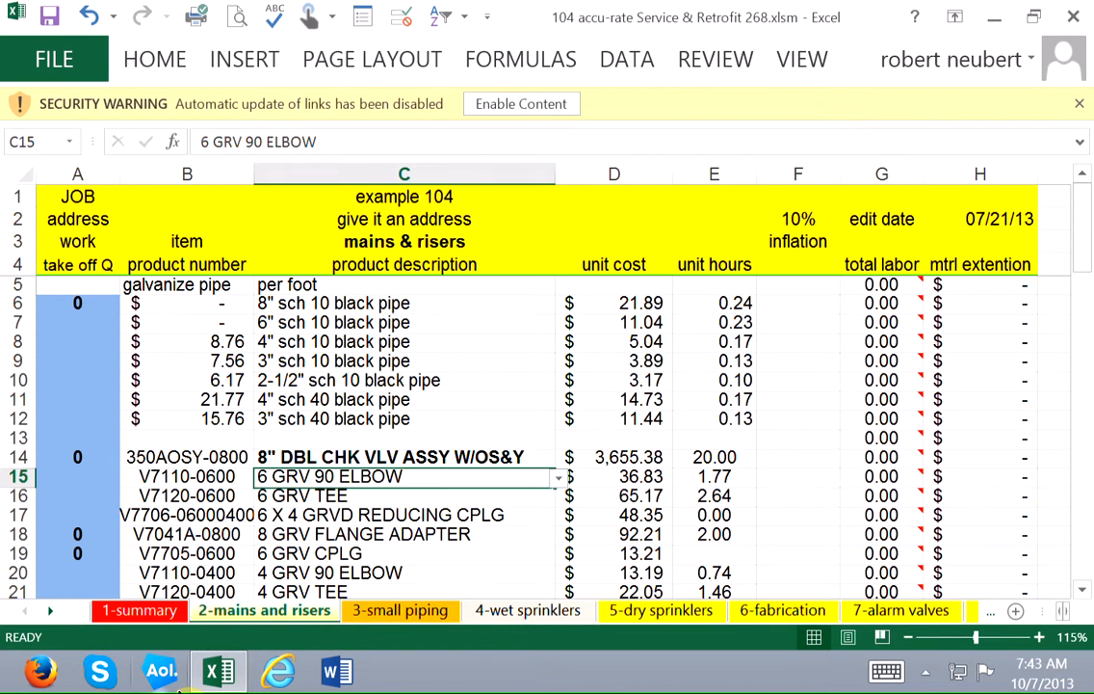
key("Right")
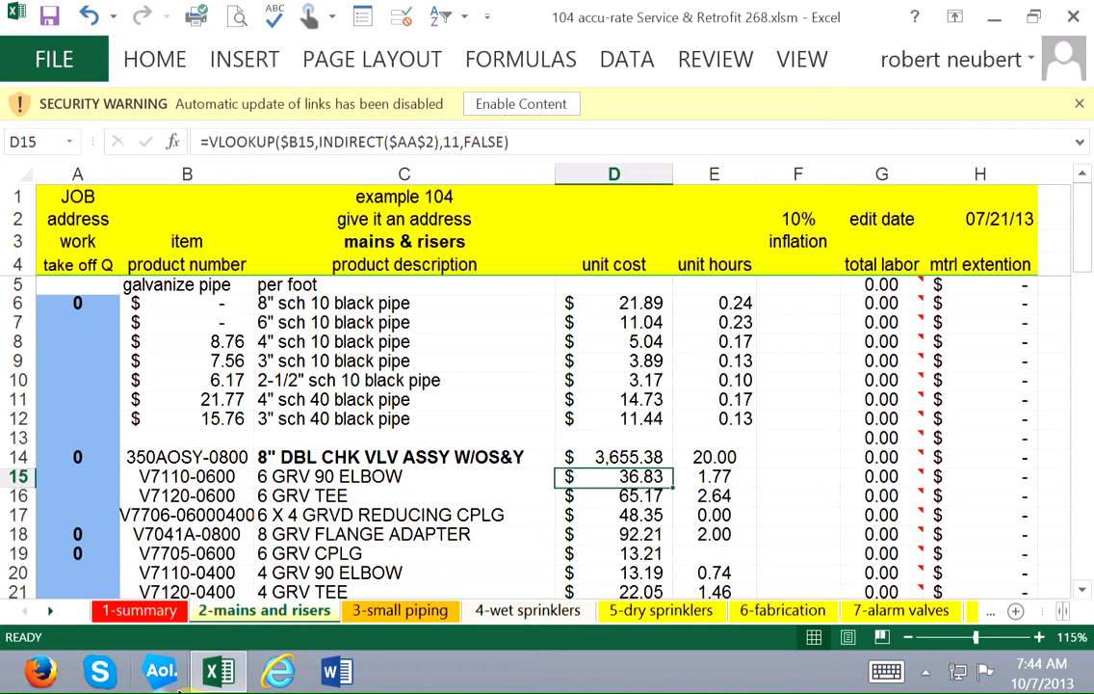
key("Right")
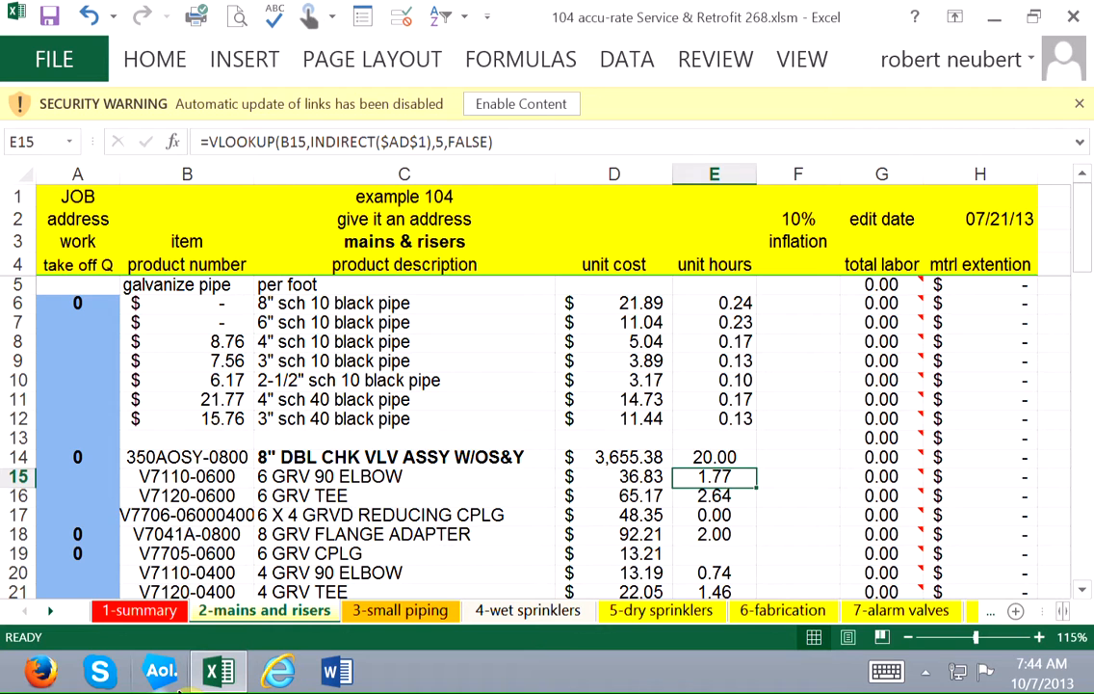
key("Right")
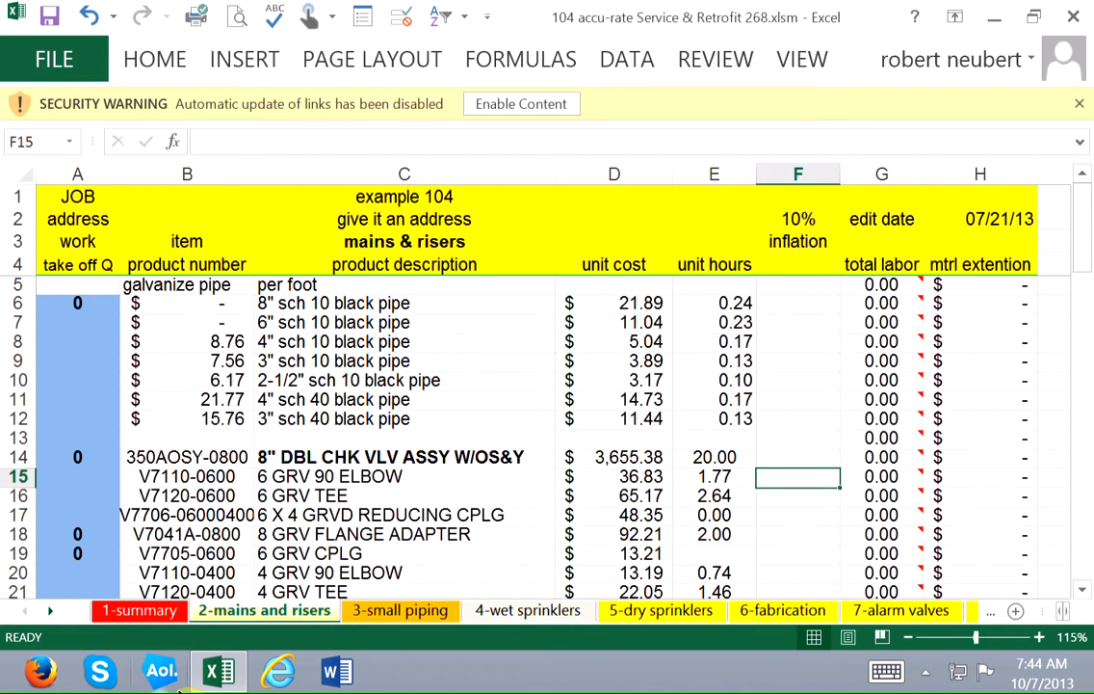
key("Right")
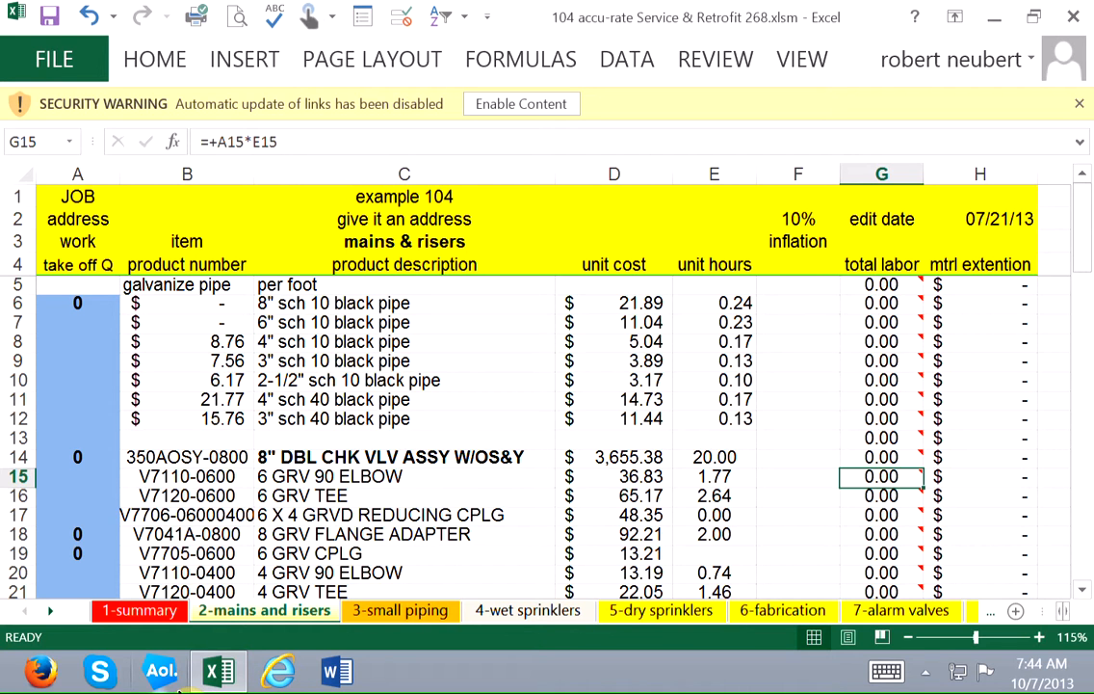
key("Right")
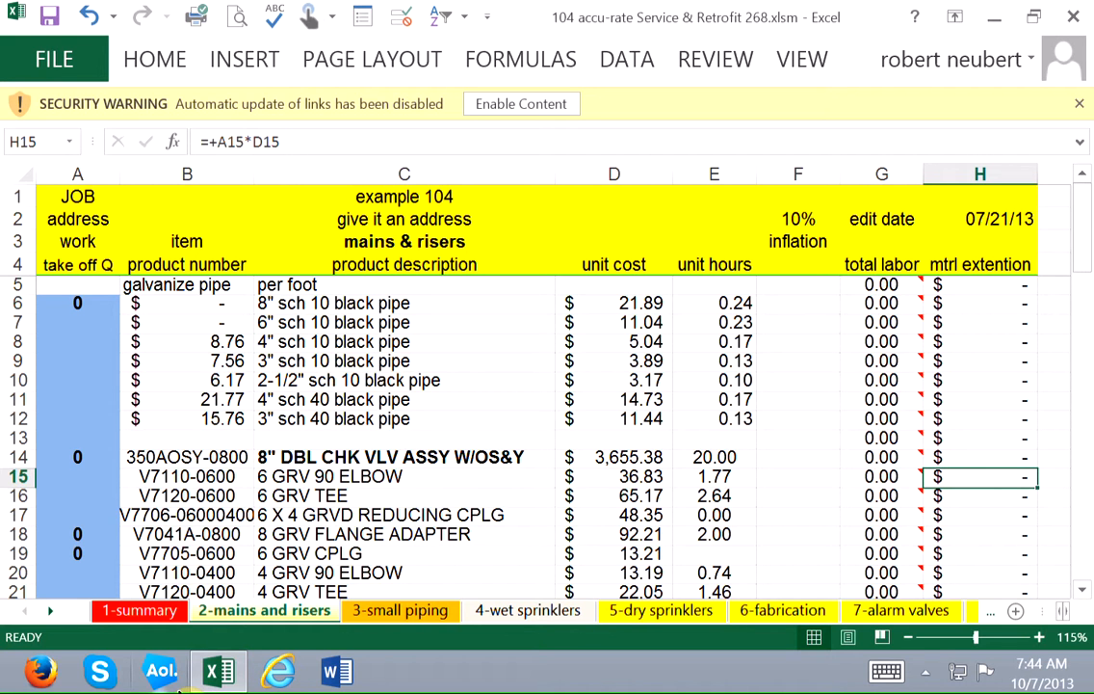
Show the available product descriptions for the 8" DBL CHK VLV ASSY W/OS&Y item in C14.
key("Left")
key("Home")
left_click(476, 456)
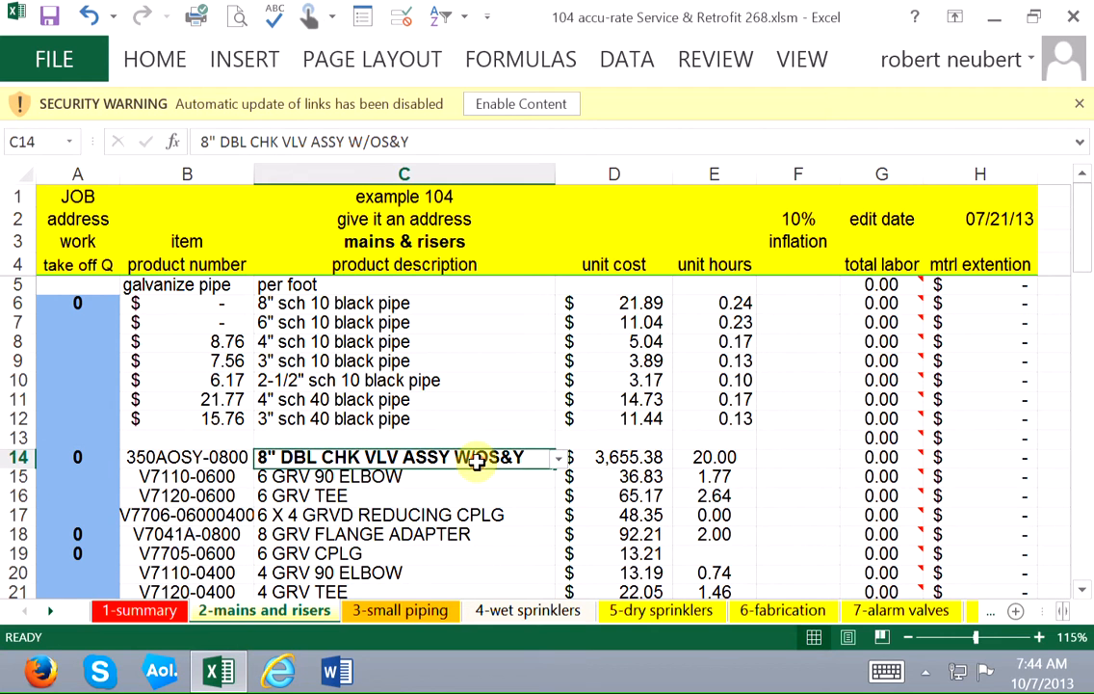
left_click(563, 460)
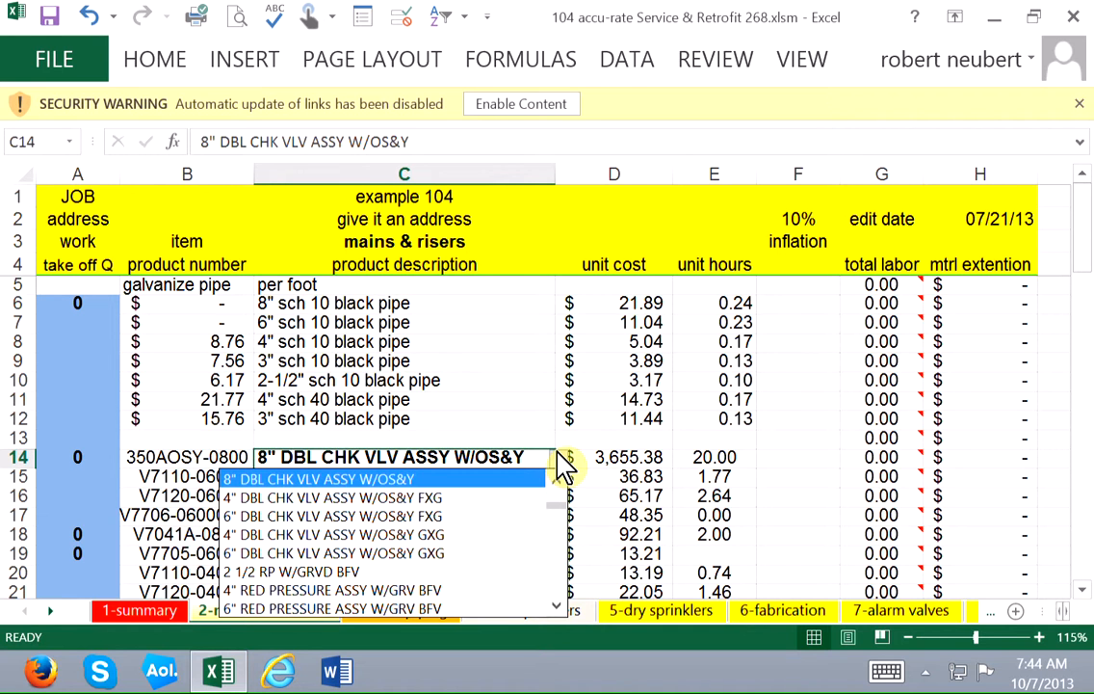
Examine the sub total, miscellaneous, sales tax, labor correction, inflation and fitter rate rows in D57 through D63.
key("Down")
key("Down")
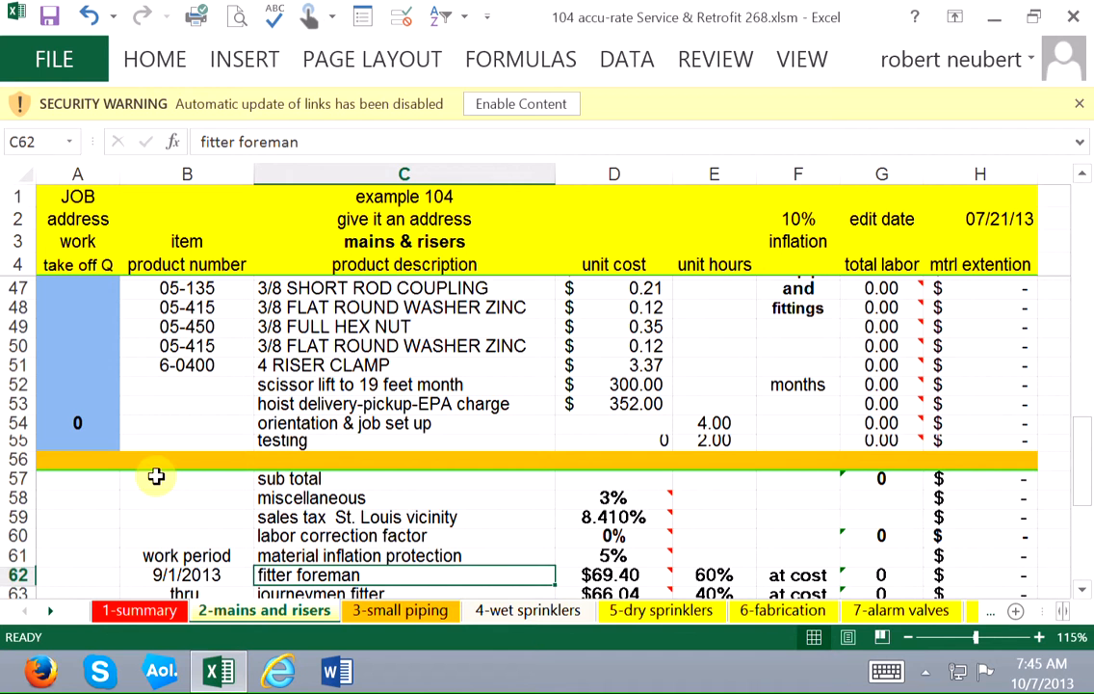
key("Down")
key("Down")
key("Down")
key("Down")
key("Down")
key("Down")
key("Down")
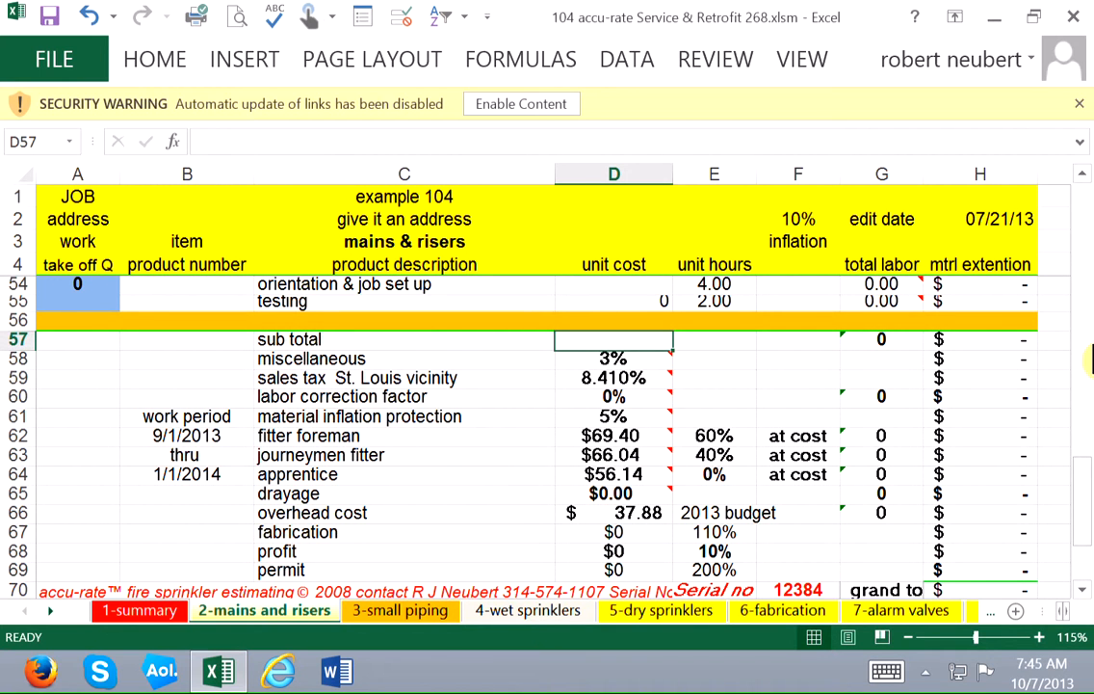
key("Down")
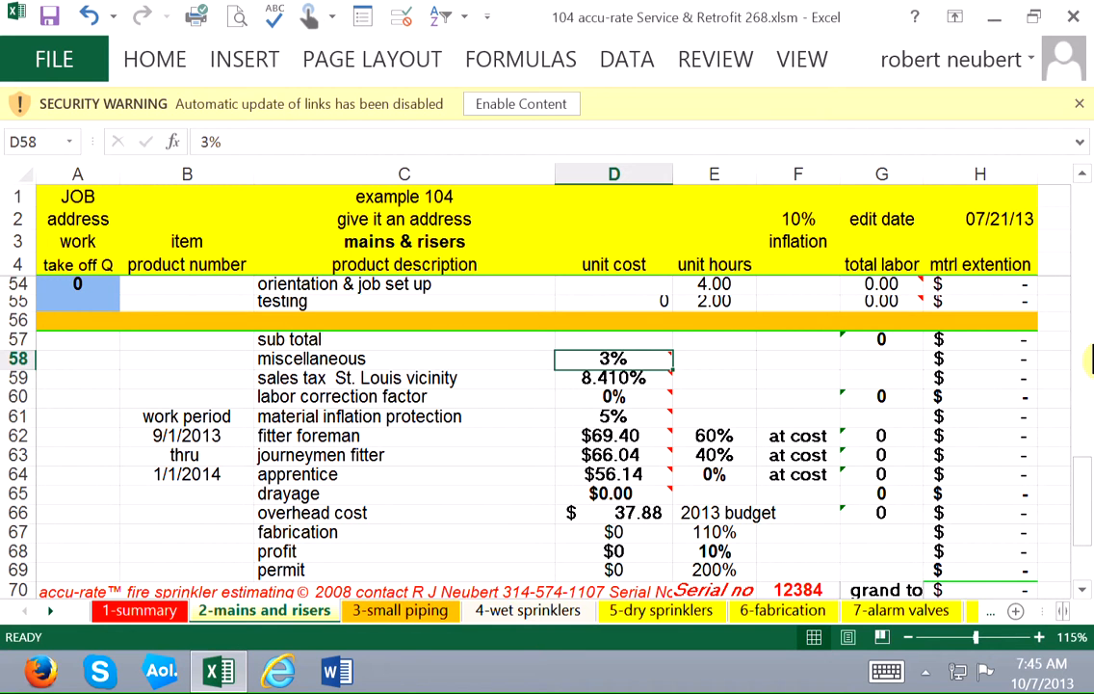
key("Down")
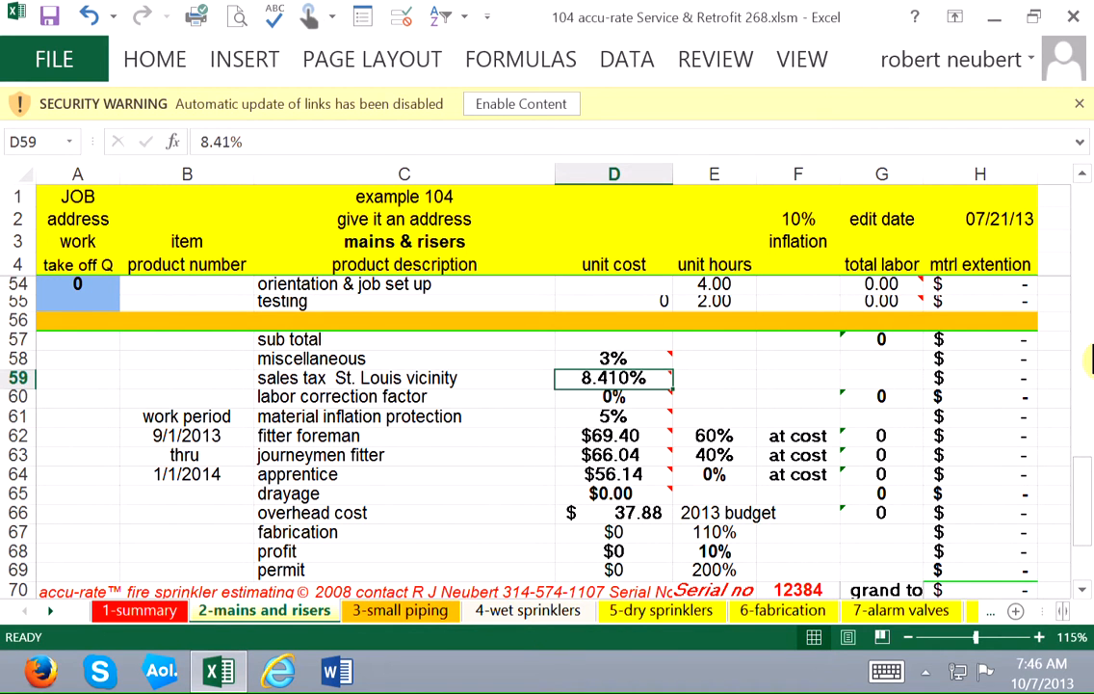
key("Down")
key("Down")
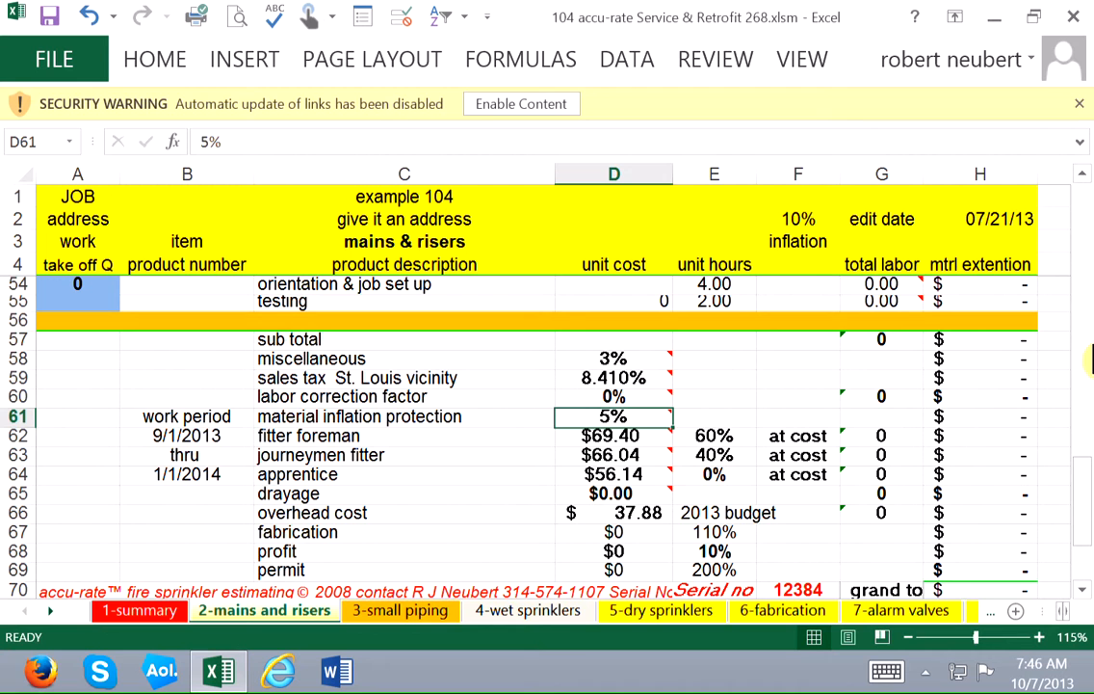
key("Down")
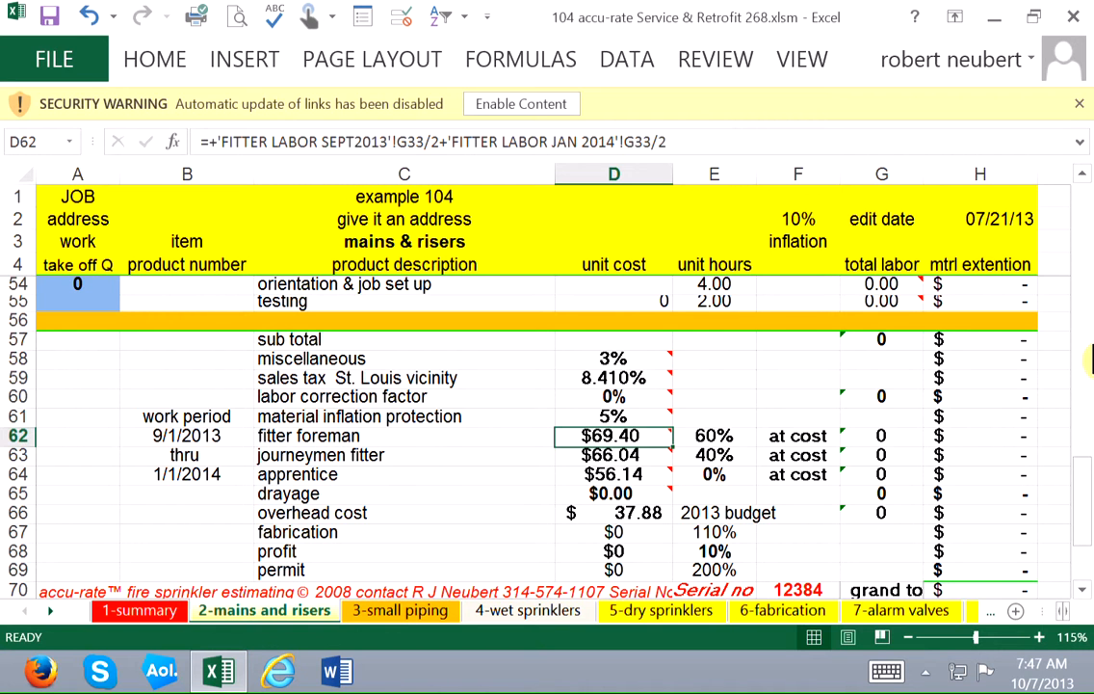
key("Down")
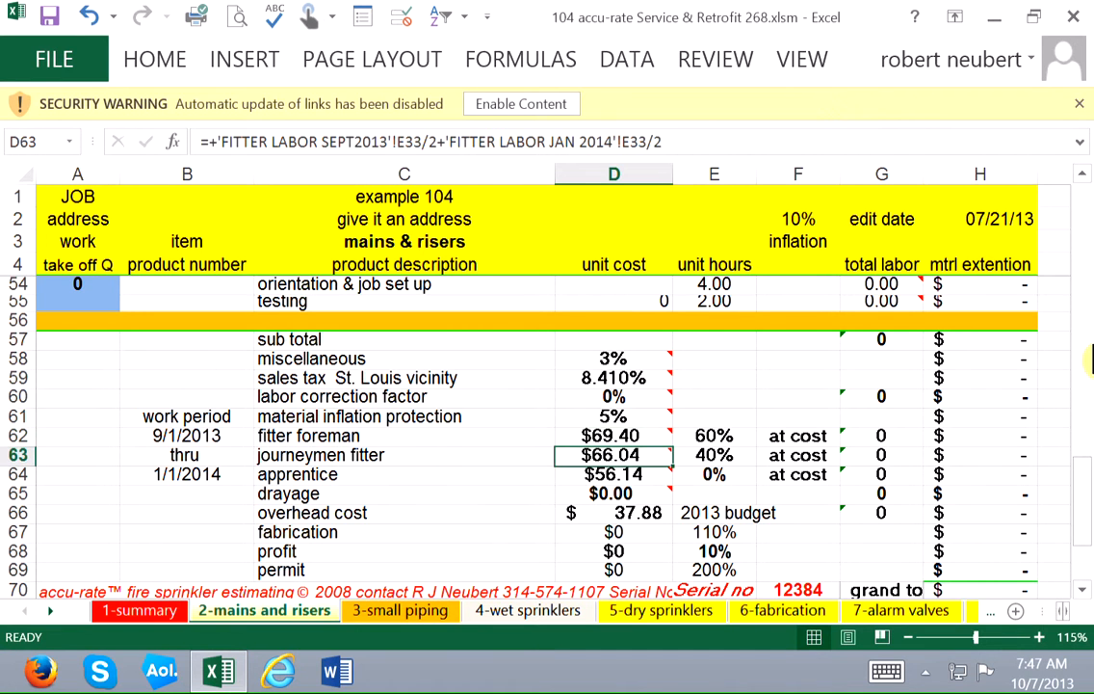
Examine the apprentice rate in D64 and the foreman and journeymen crew percentages in E62 and E63.
key("Down")
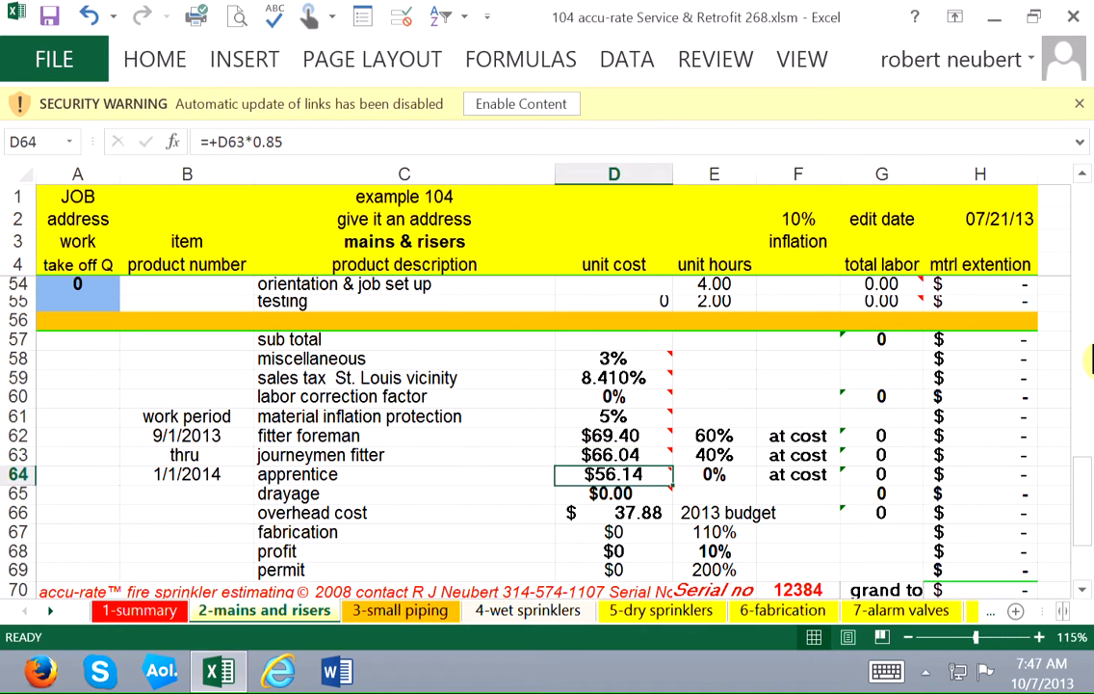
key("Up")
key("Up")
key("Right")
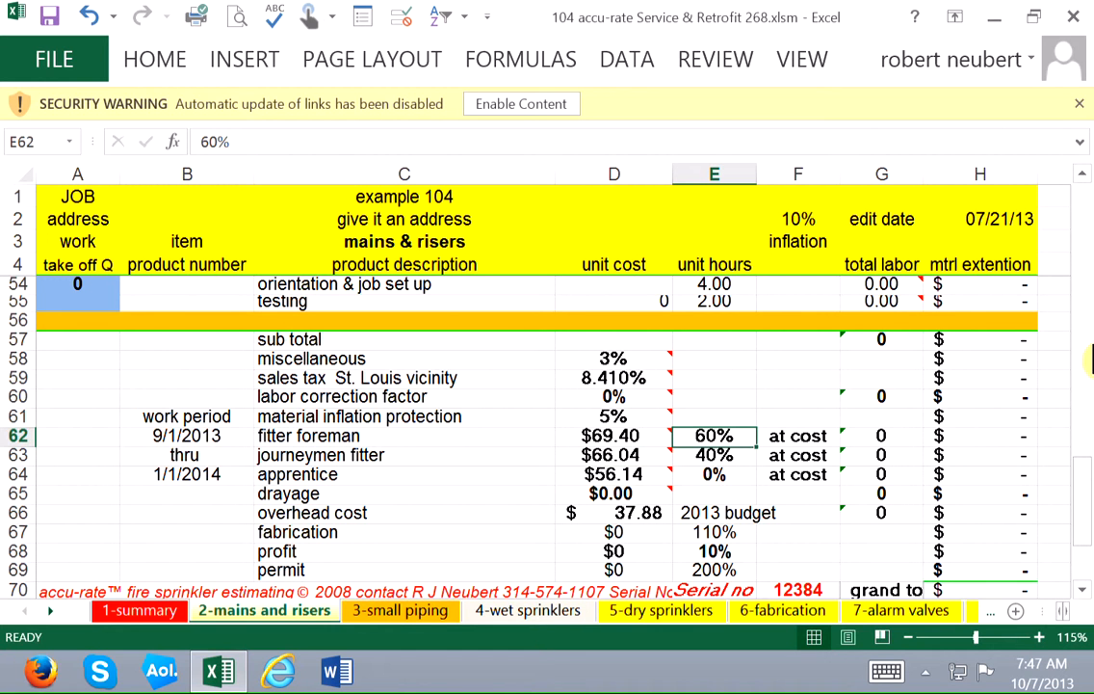
key("Down")
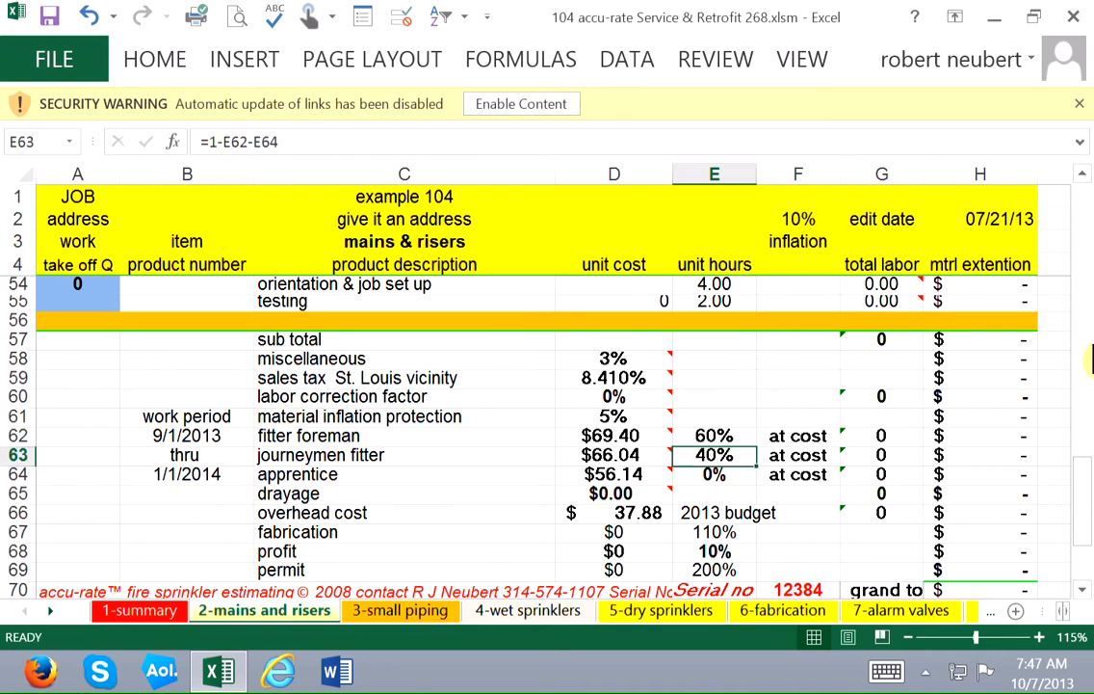
key("Up")
key("Right")
key("Right")
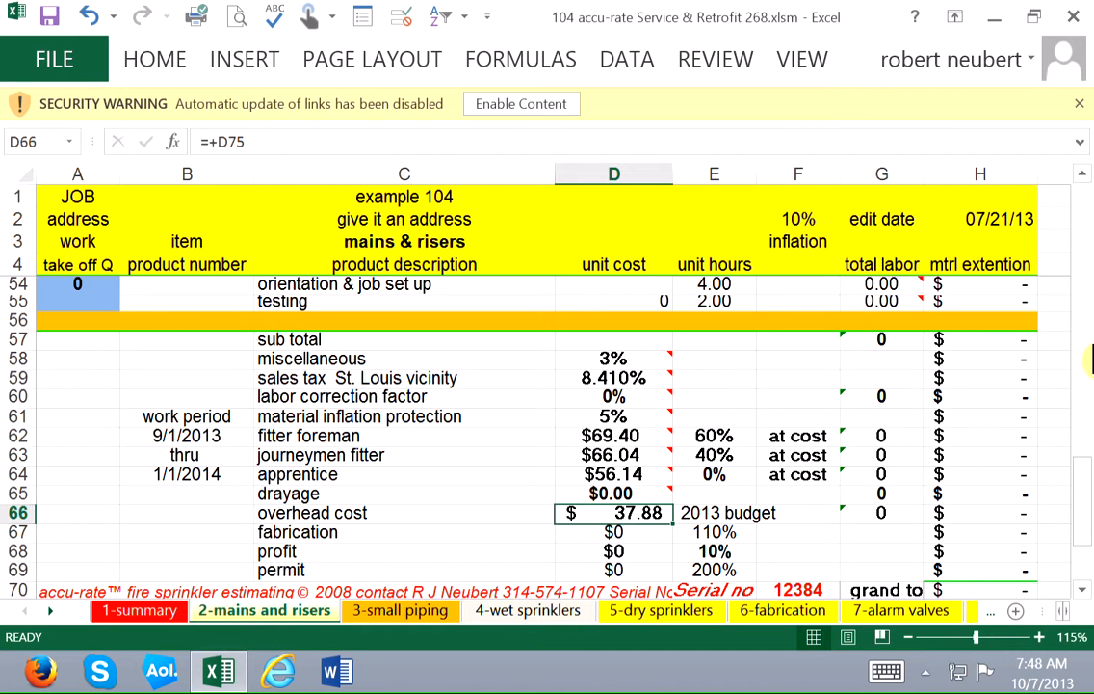
Examine the overhead cost, fabrication, profit and permit entries in D66 through D69.
key("Down")
key("Up")
key("Down")
key("Down")
key("Down")
key("Down")
key("Down")
key("Down")
key("Down")
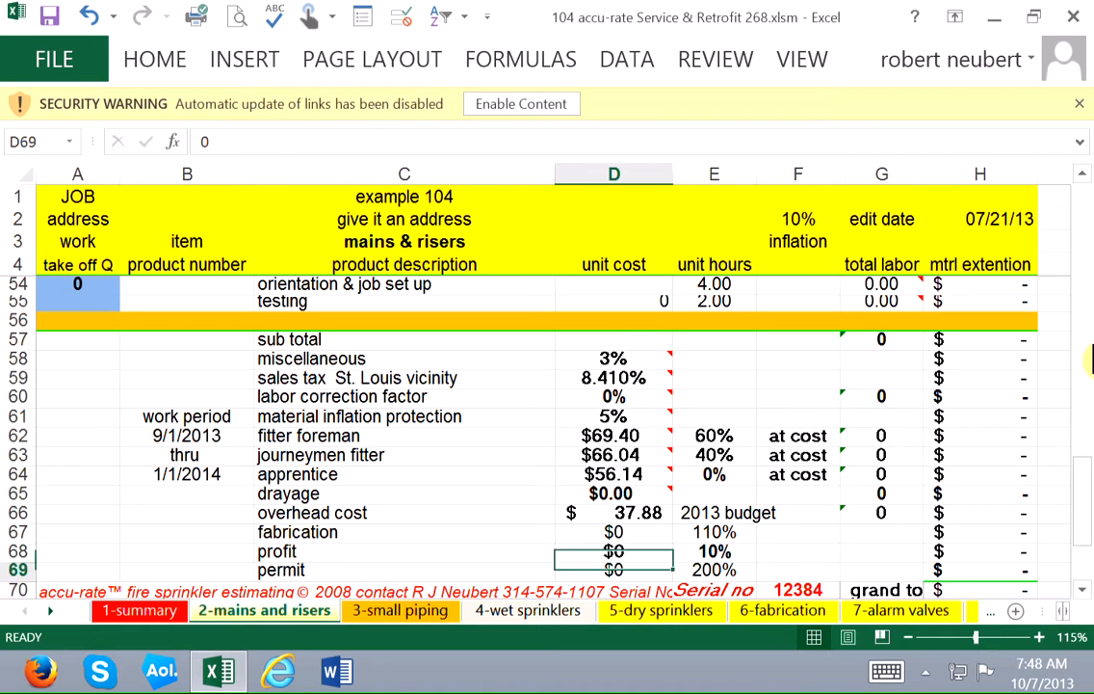
Examine the overhead calculations below the estimate, covering yearly business cost, field manhours and the hourly cost formula in D73 through D75.
key("Down")
key("Down")
key("Down")
key("Down")
key("Down")
key("Down")
key("Down")
key("Down")
key("Down")
key("Down")
key("Down")
key("Down")
key("Down")
key("Down")
key("Down")
key("Down")
key("Down")
key("Down")
key("Down")
key("Down")
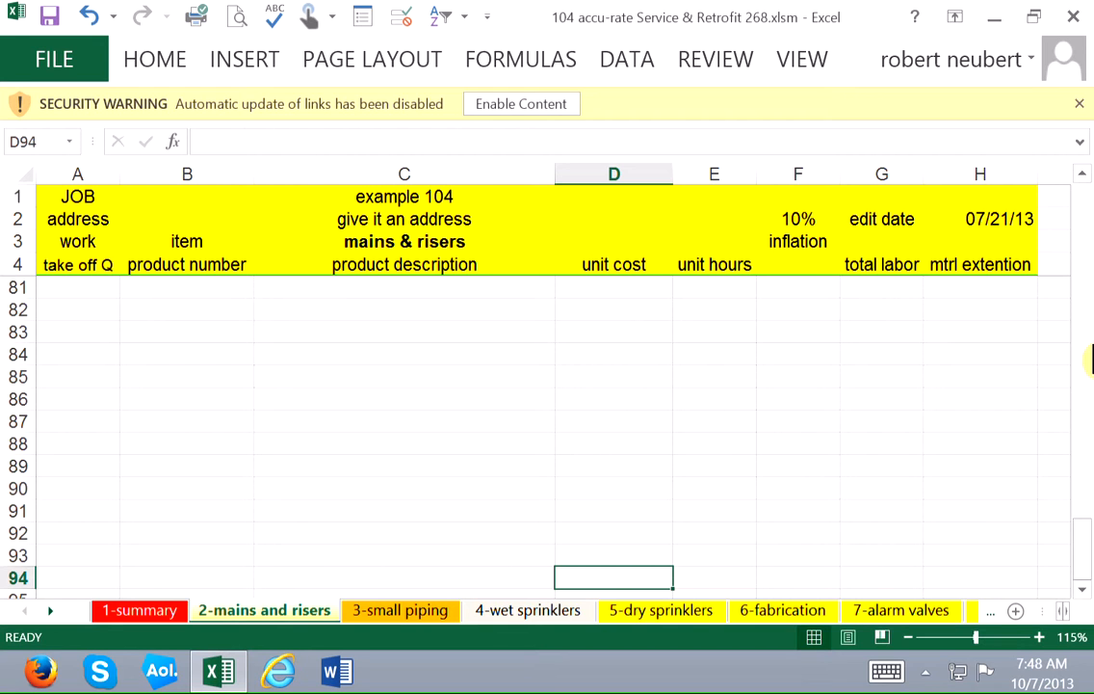
key("ctrl+Up")
key("Up")
key("Up")
key("Left")
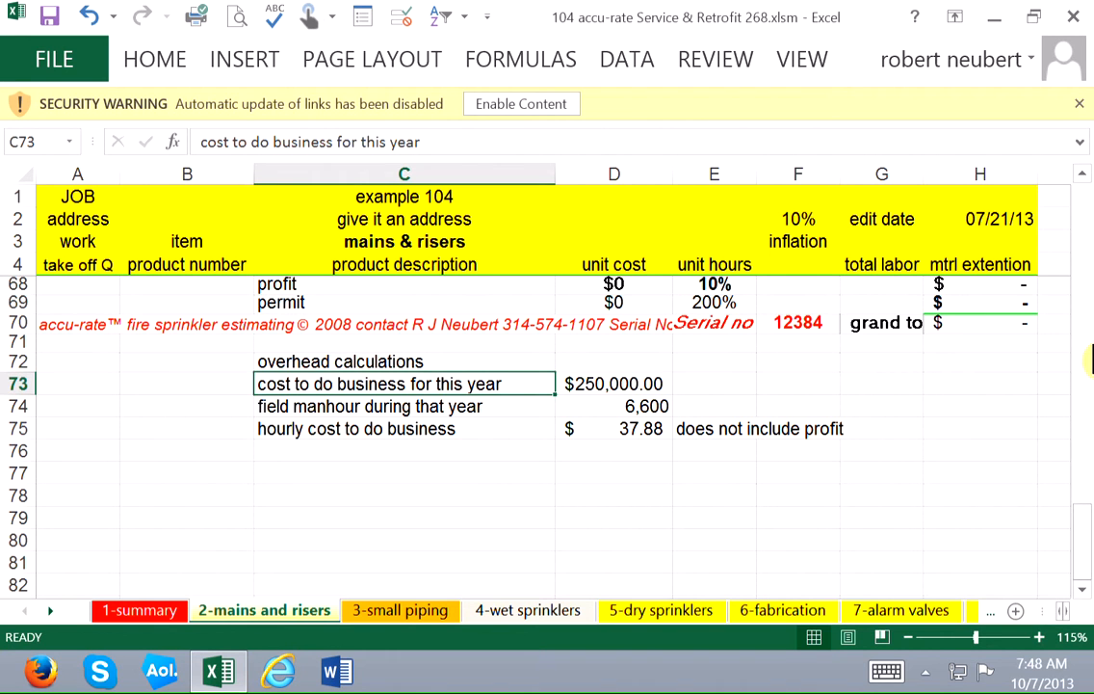
key("Right")
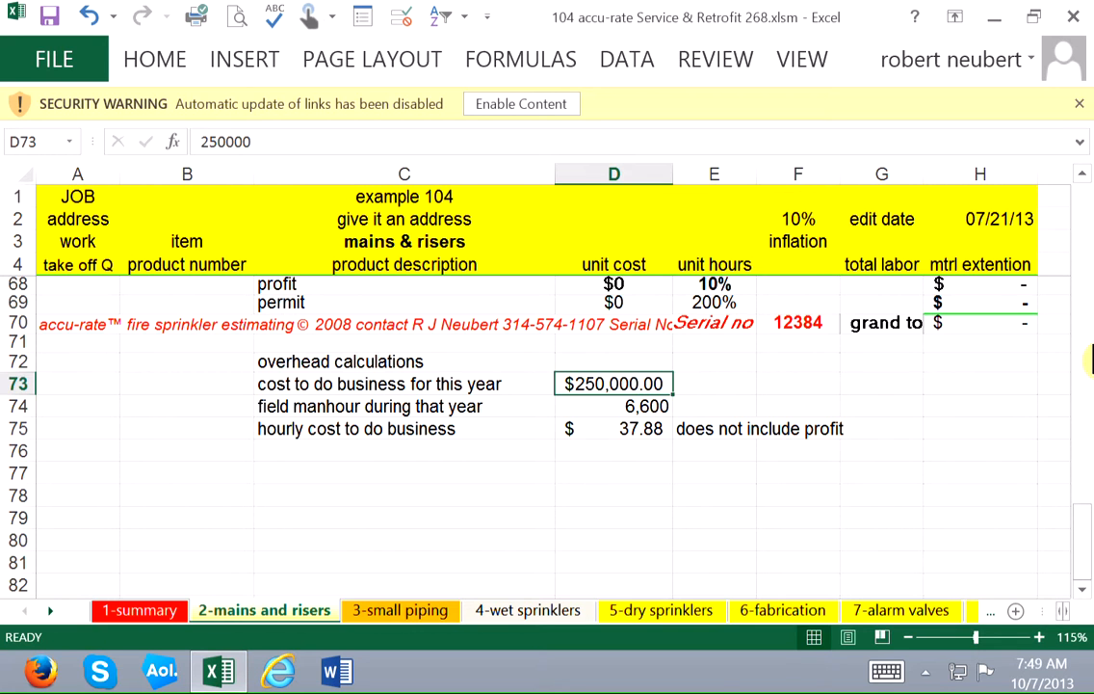
key("Down")
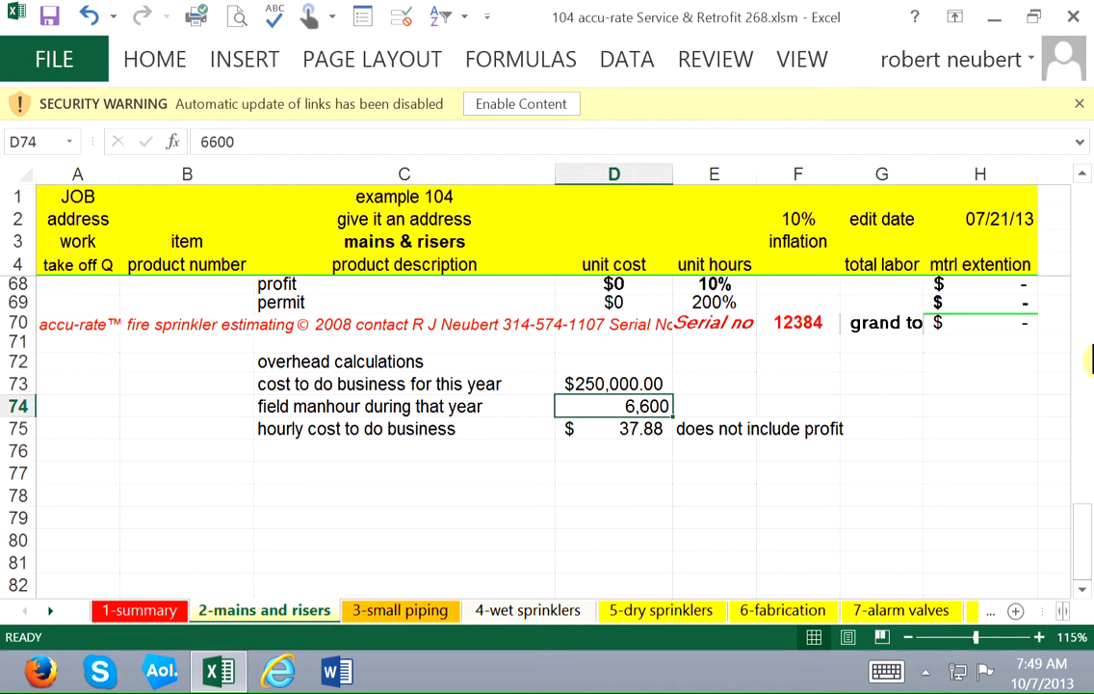
key("Down")
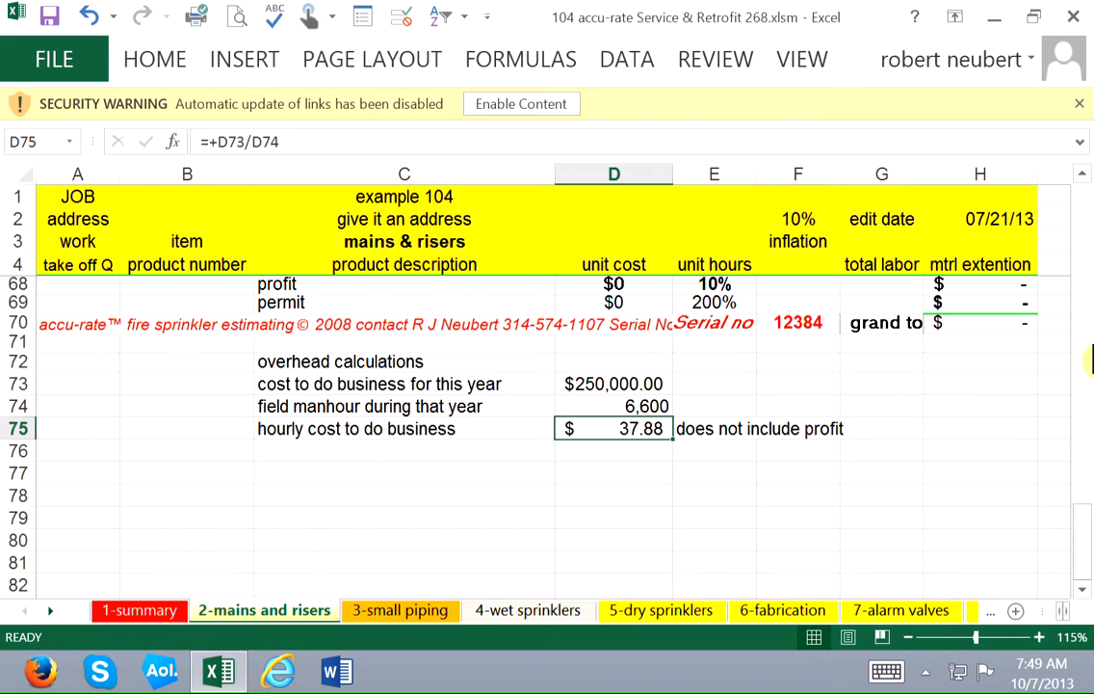
key("Up")
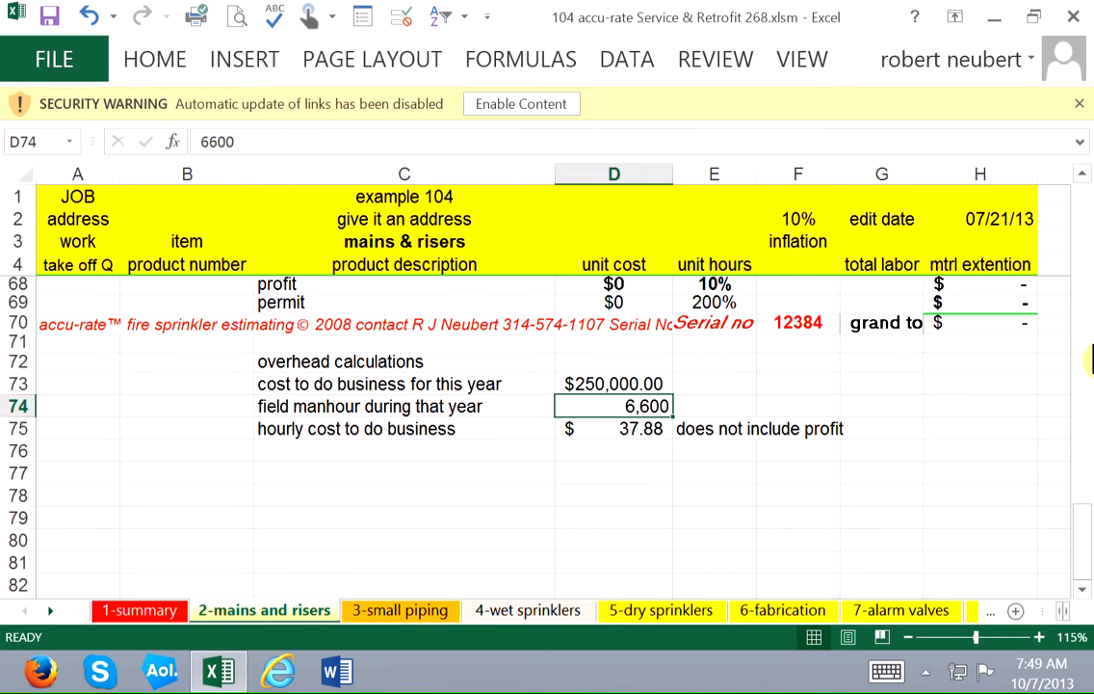
key("Down")
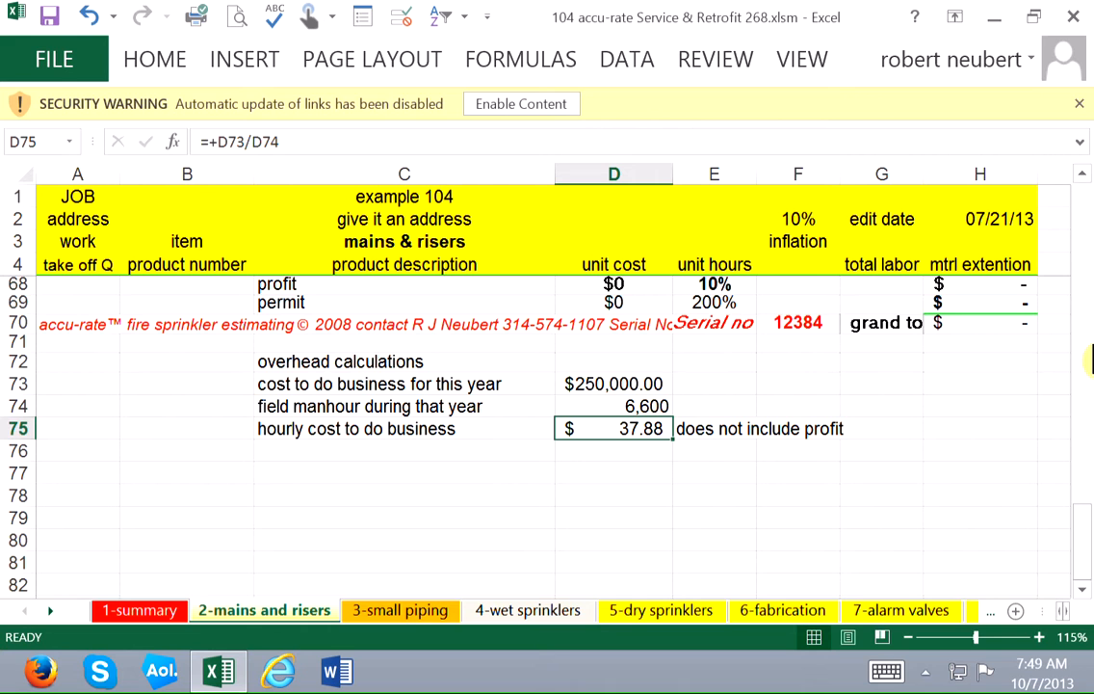
Set the cost to do business for this year in D73 to 300,000 and check the hourly cost in D75.
key("Up")
key("Up")
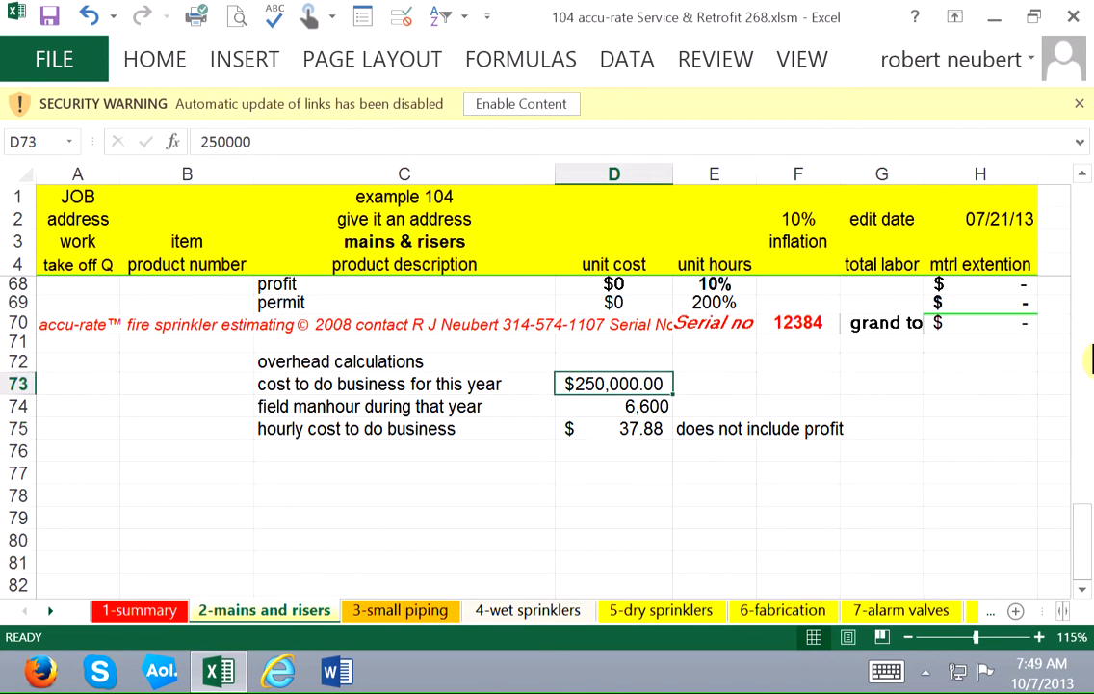
type("3")
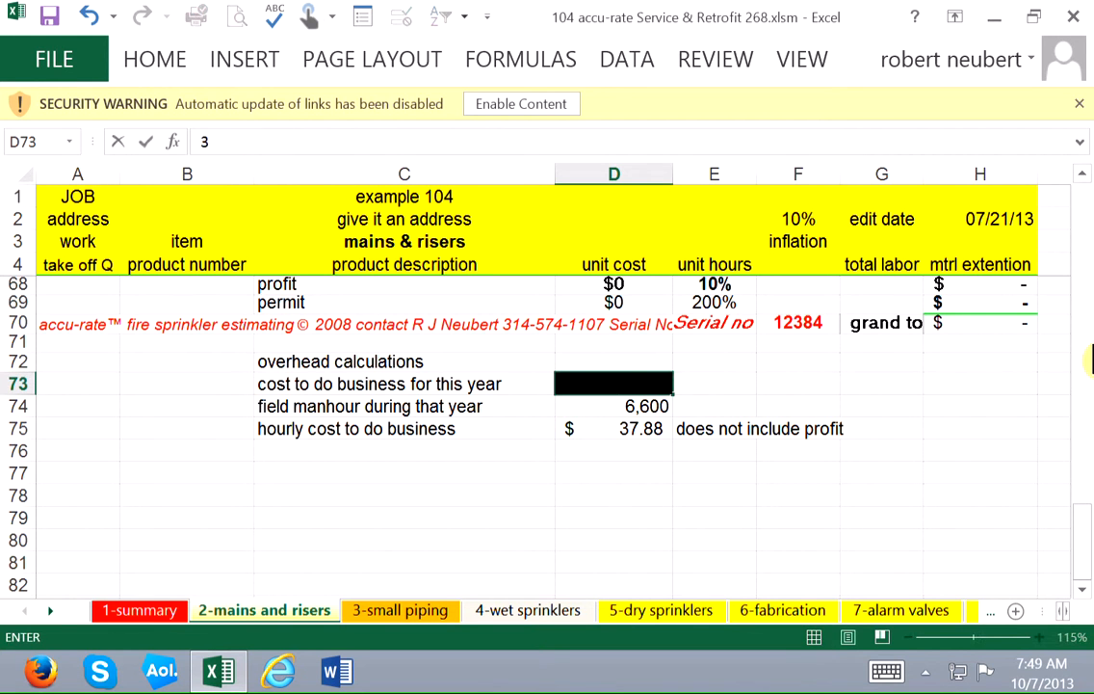
type("00,000")
key("Return")
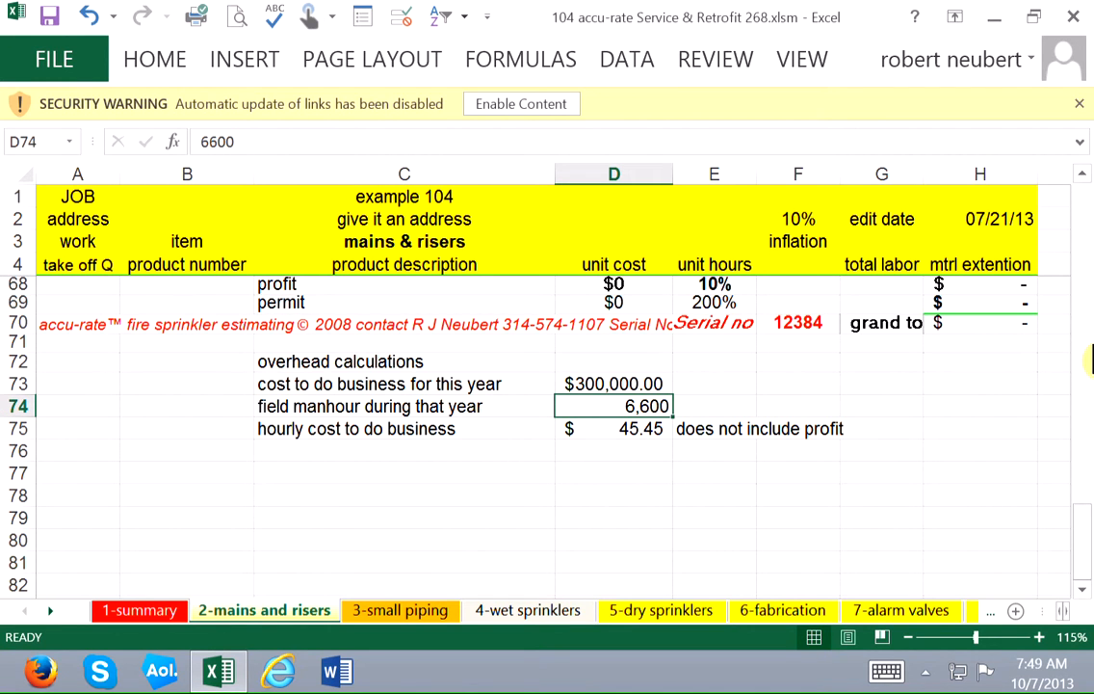
key("Down")
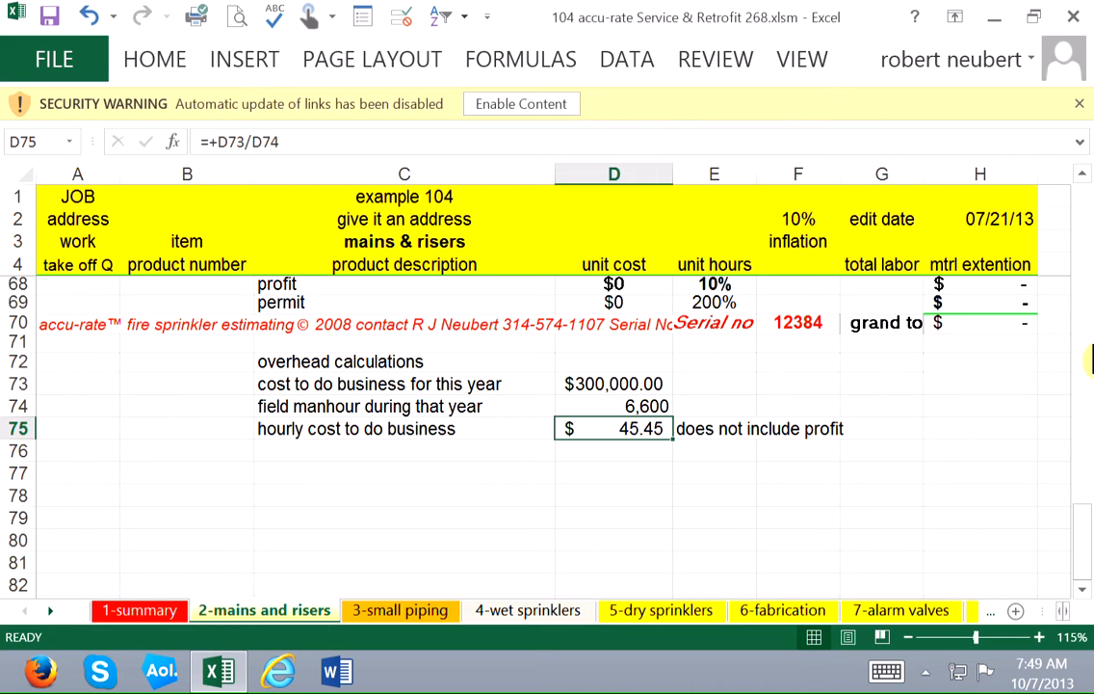
Go back up to the rate rows to review the overhead cost alongside the apprentice and journeymen fitter rates.
key("Up")
key("Up")
key("Up")
key("Up")
key("Up")
key("Up")
key("Up")
key("Up")
key("Up")
key("Up")
key("Up")
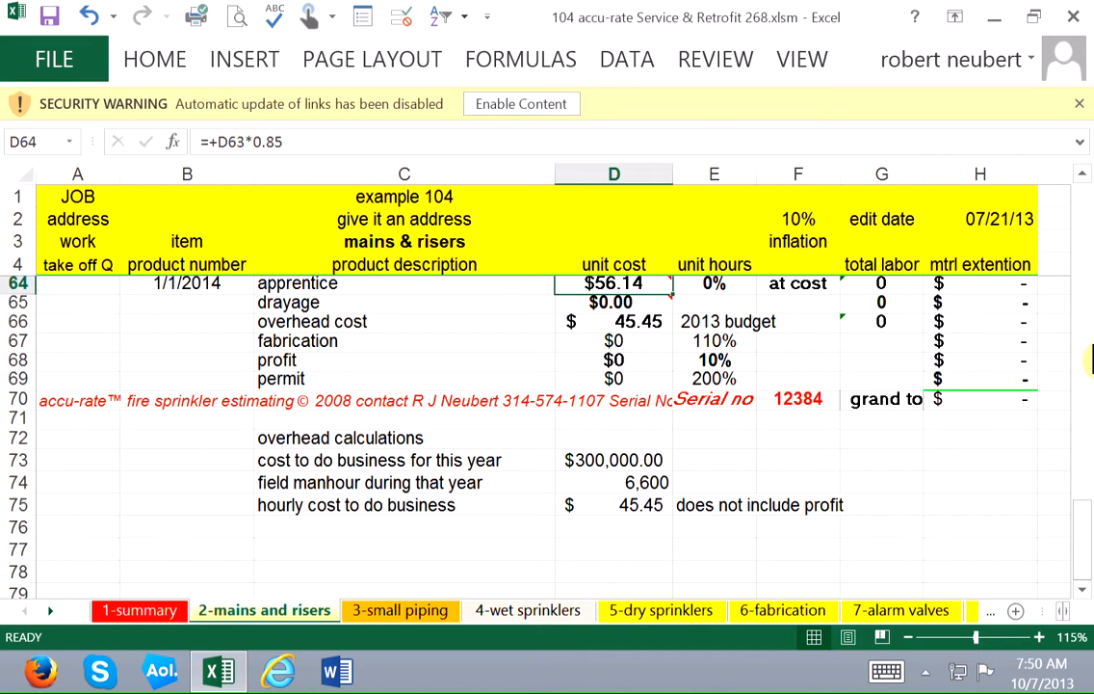
key("Up")
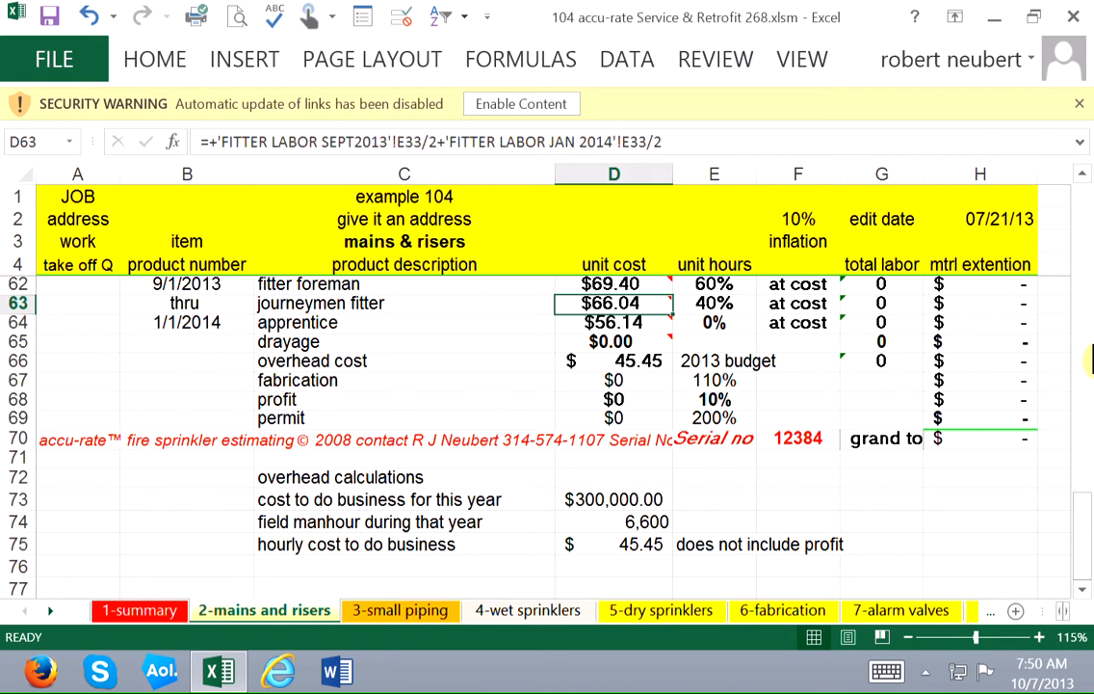
Examine the profit row's percentage in E68 and its sum formula in D68.
key("Left")
key("Down")
key("Down")
key("Down")
key("Down")
key("Down")
key("Down")
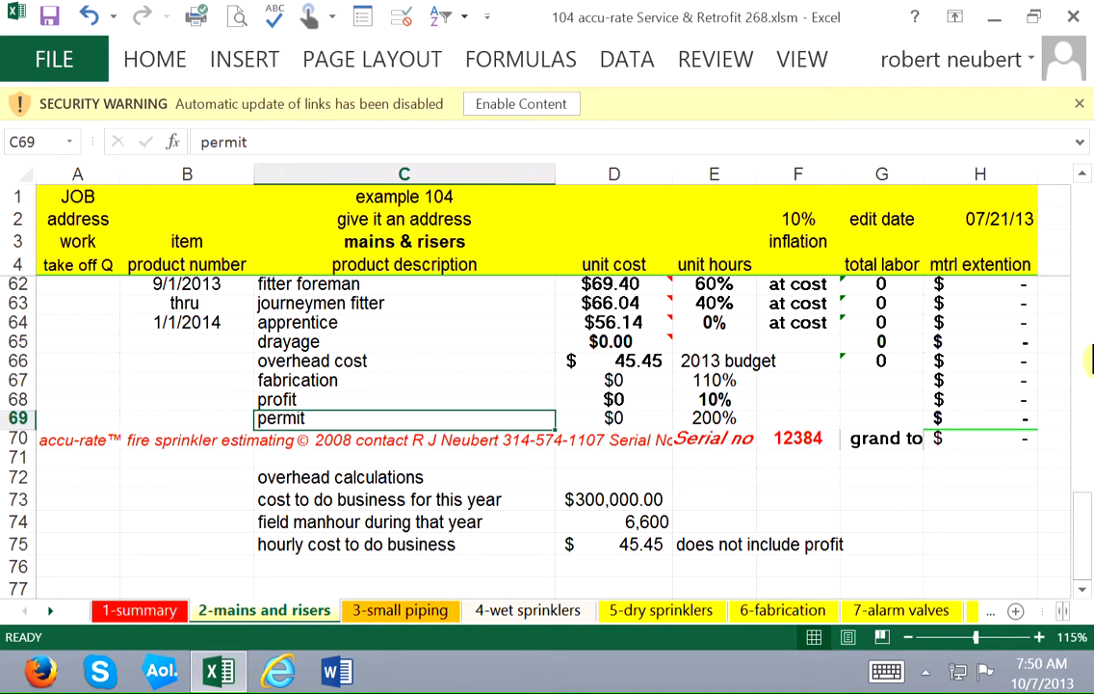
key("Up")
key("Right")
key("Right")
key("Left")
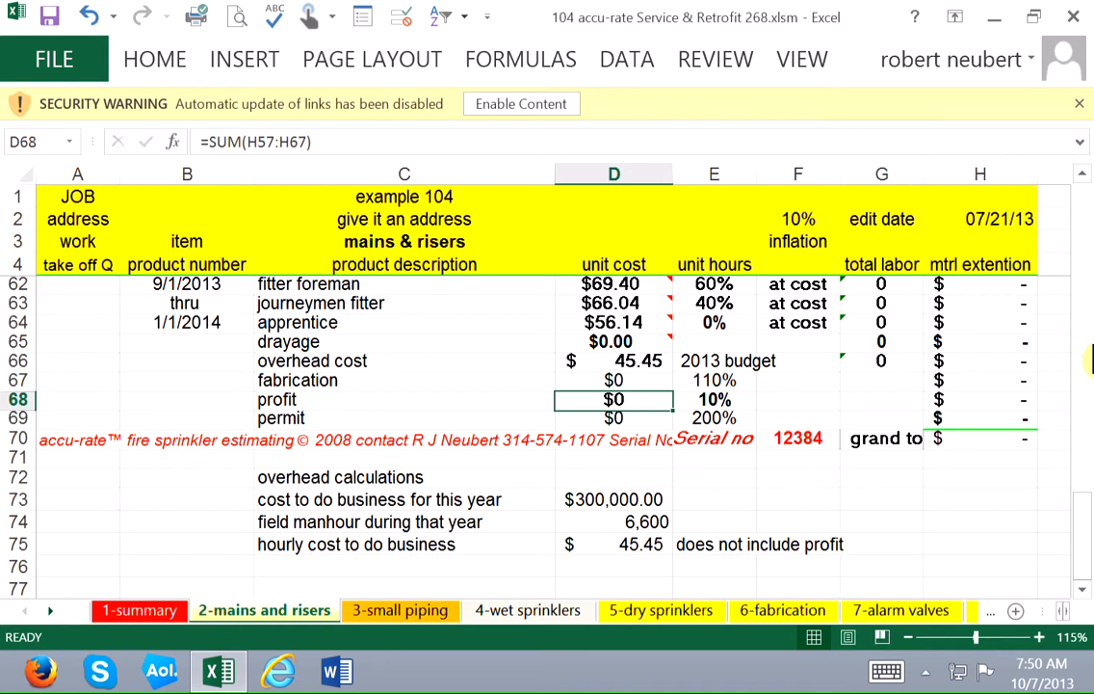
Switch to the 3-small piping sheet and examine the 2" sch 40 black pipe row.
key("ctrl+Page_Down")
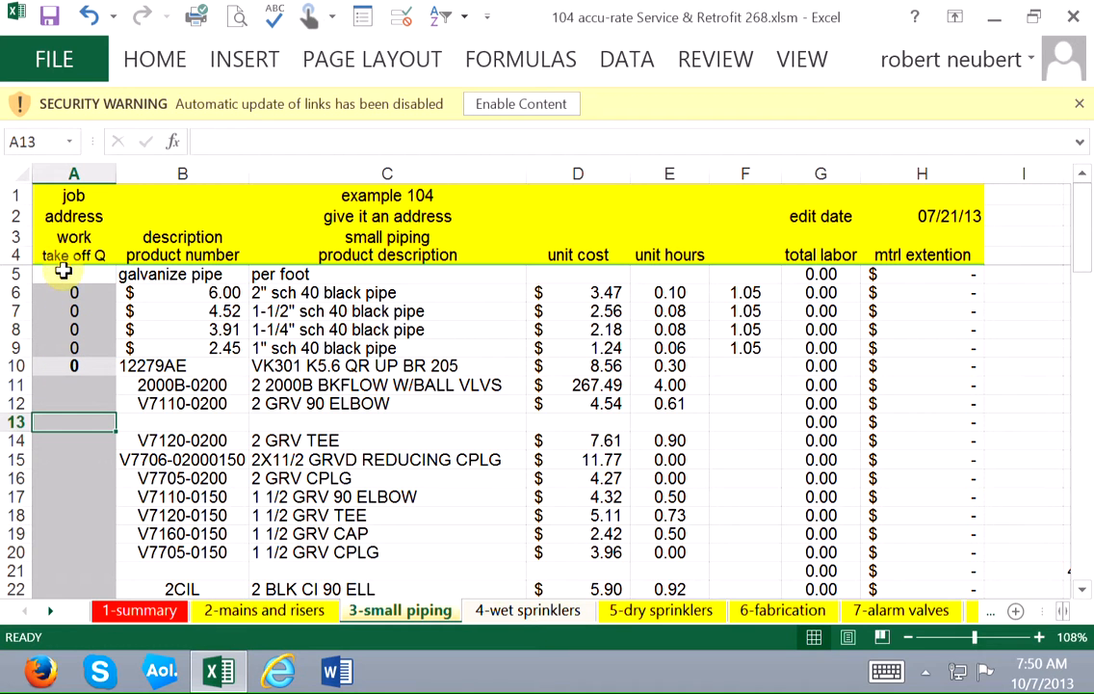
left_click(63, 273)
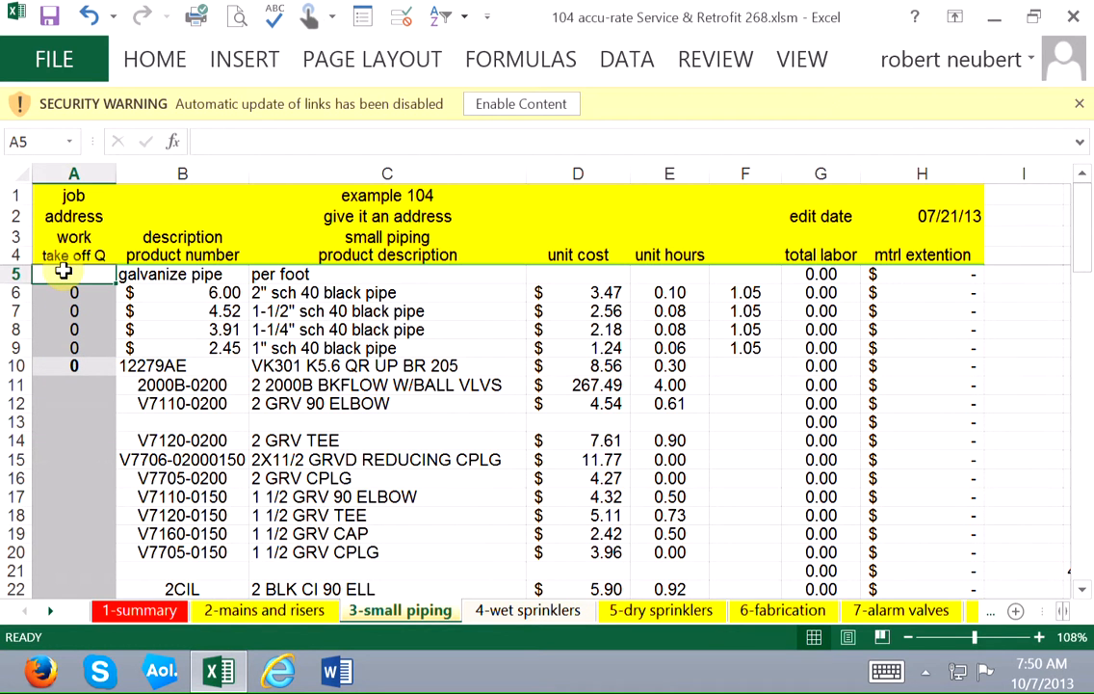
key("Down")
key("Right")
key("Right")
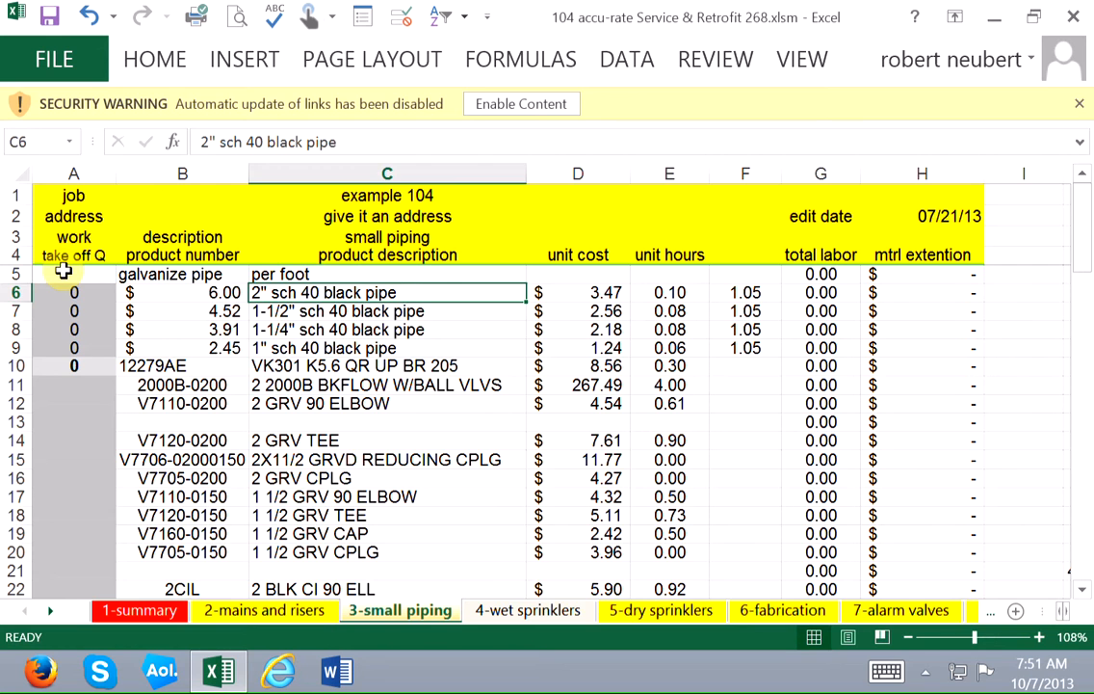
Switch to the 4-wet sprinklers sheet and look over the sprinkler types and the piping rows below them.
key("ctrl+Page_Down")
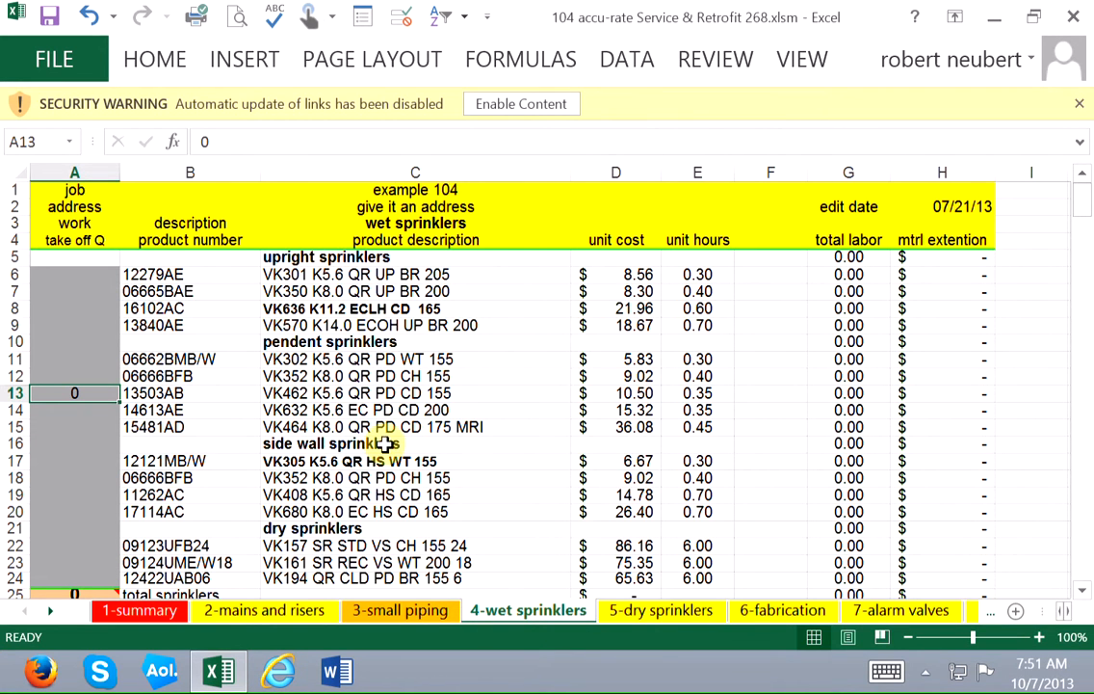
scroll(348, 525, "down", 2)
scroll(349, 524, "down", 1)
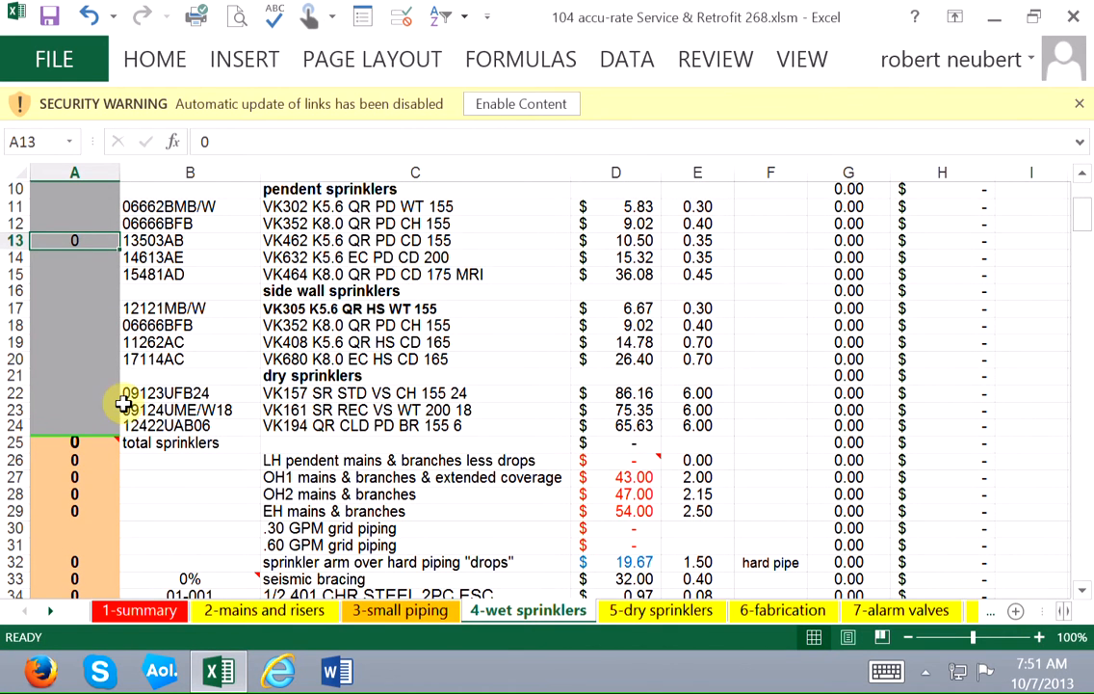
scroll(117, 390, "up", 2)
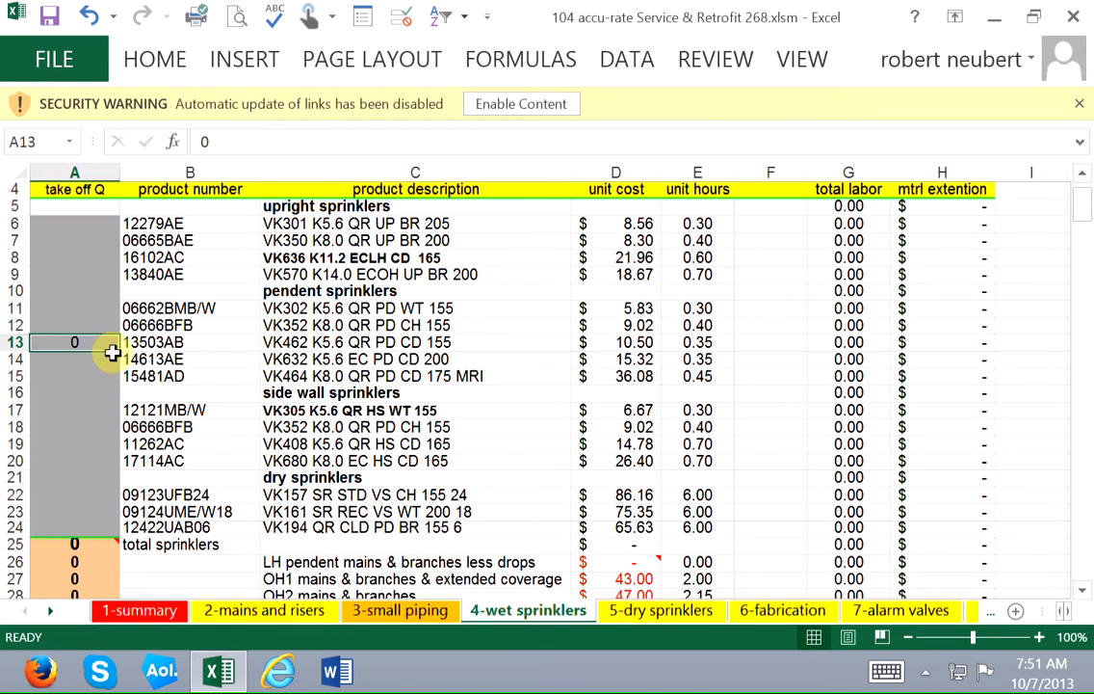
scroll(102, 349, "up", 1)
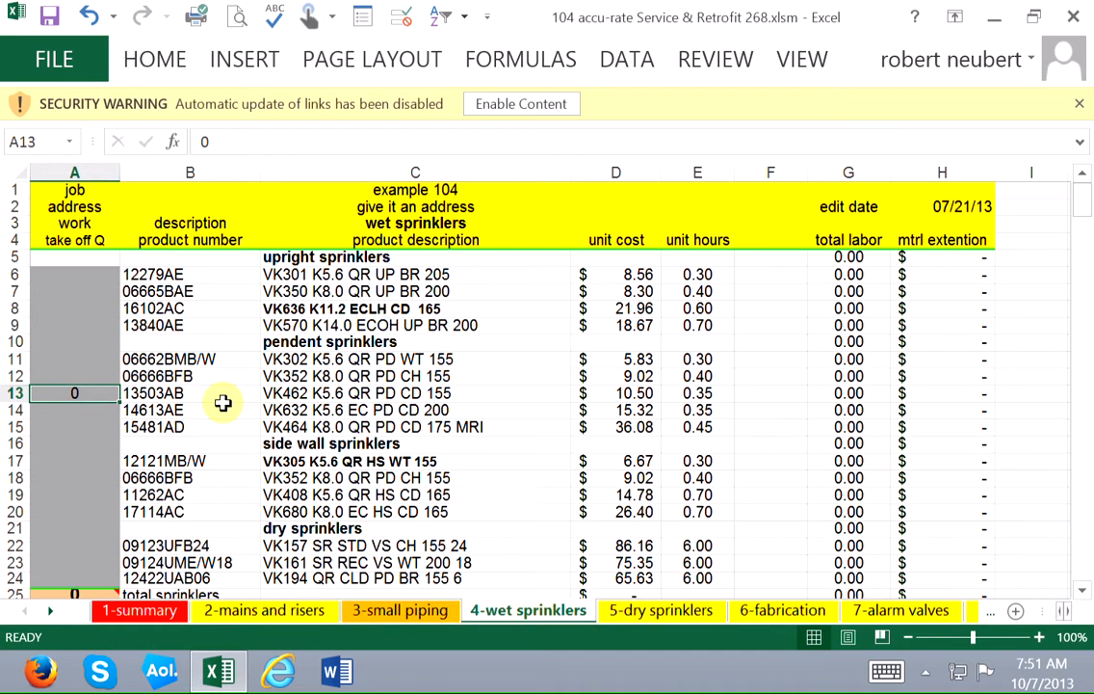
Enter a take-off quantity of 25 for the VK462 K5.6 QR PD CD 155 pendent sprinkler in A13.
type("25")
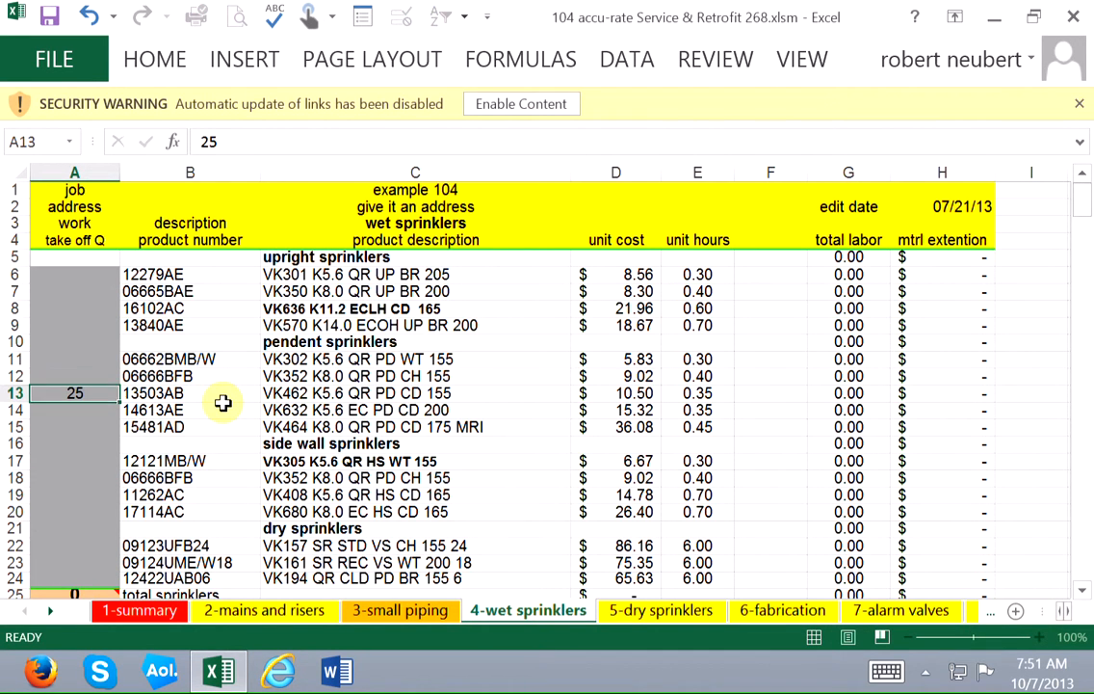
key("Return")
Examine the total sprinklers, mains & branches, grid piping and sprinkler drop quantities in A25 through A32.
key("Down")
key("Down")
key("Down")
key("Down")
key("Down")
key("Down")
key("Down")
key("Down")
key("Down")
key("Down")
key("Down")
key("Down")
key("Down")
key("Down")
key("Down")
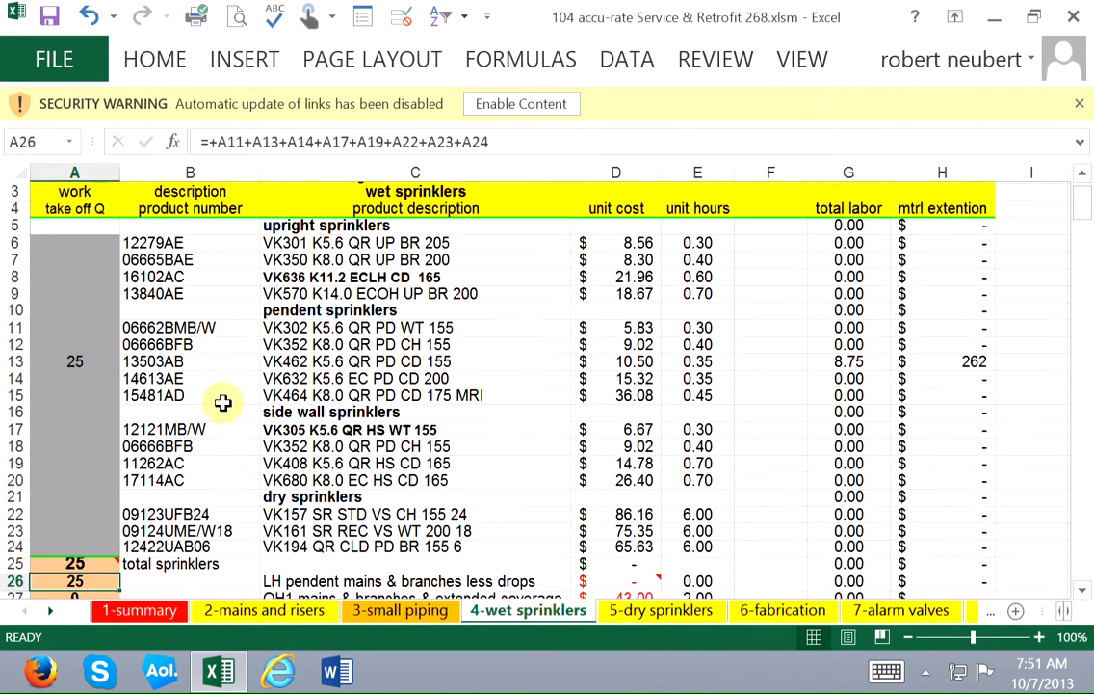
key("Down")
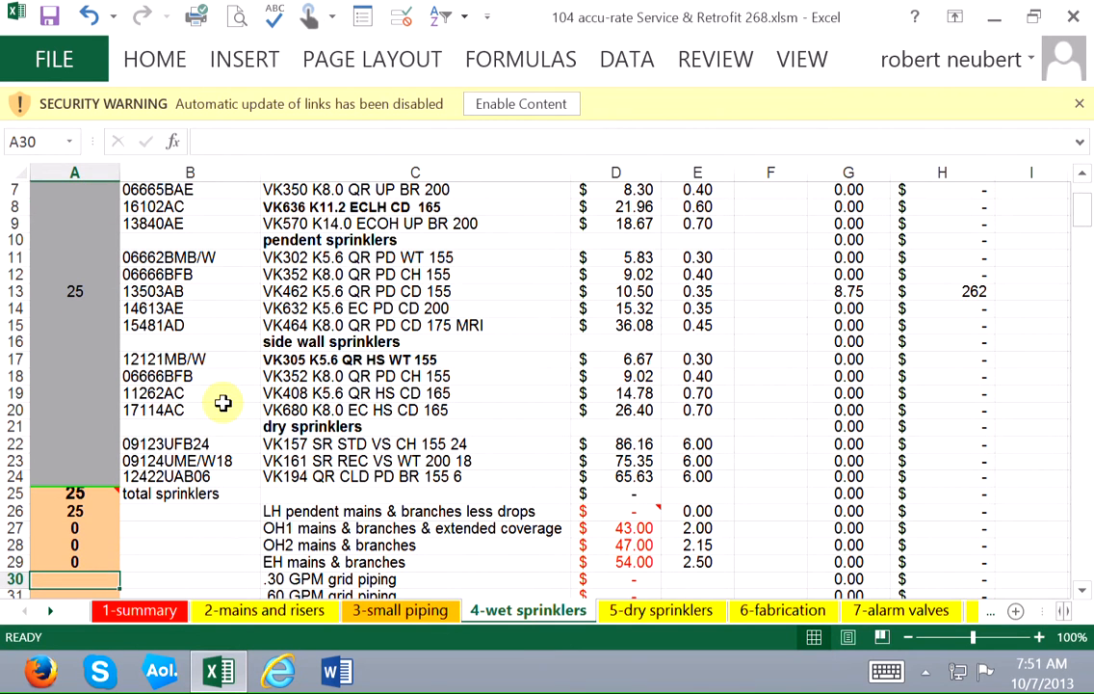
key("Down")
key("Down")
key("Down")
Examine the seismic bracing percentage in B33 and the quantity formula in A33.
key("Right")
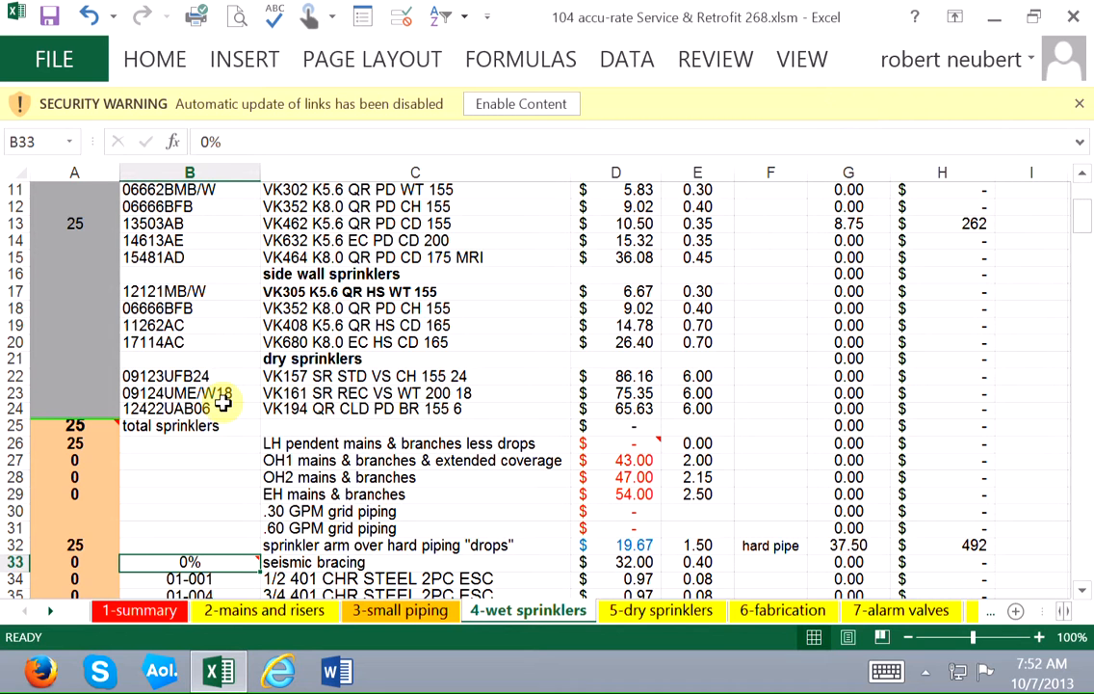
key("Left")
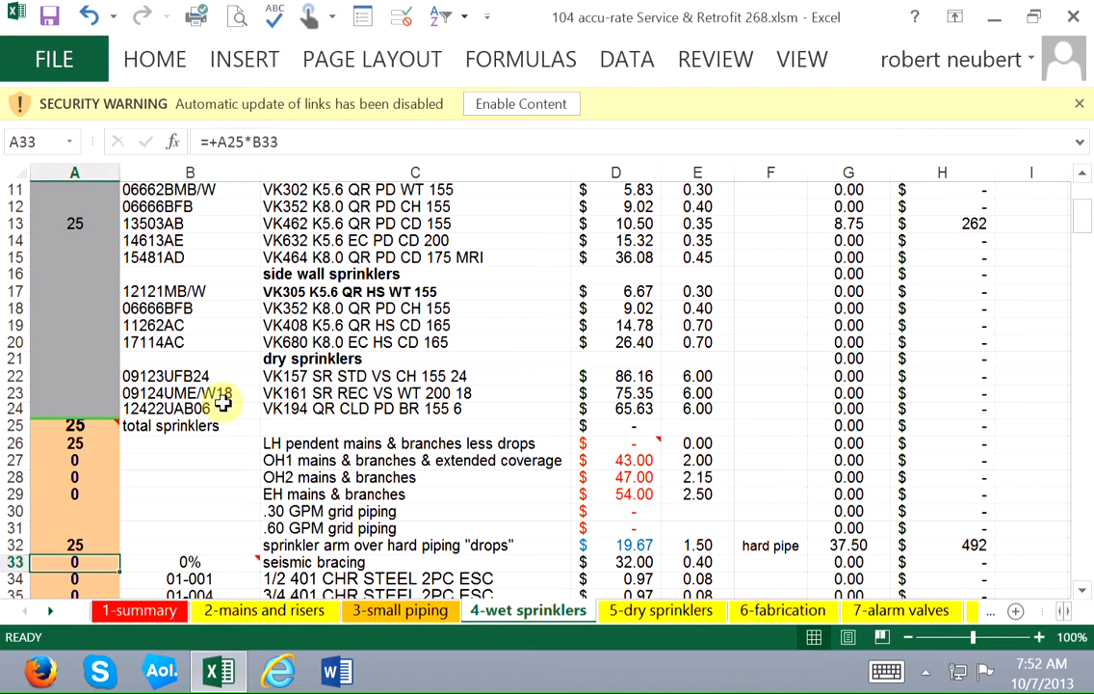
key("Right")
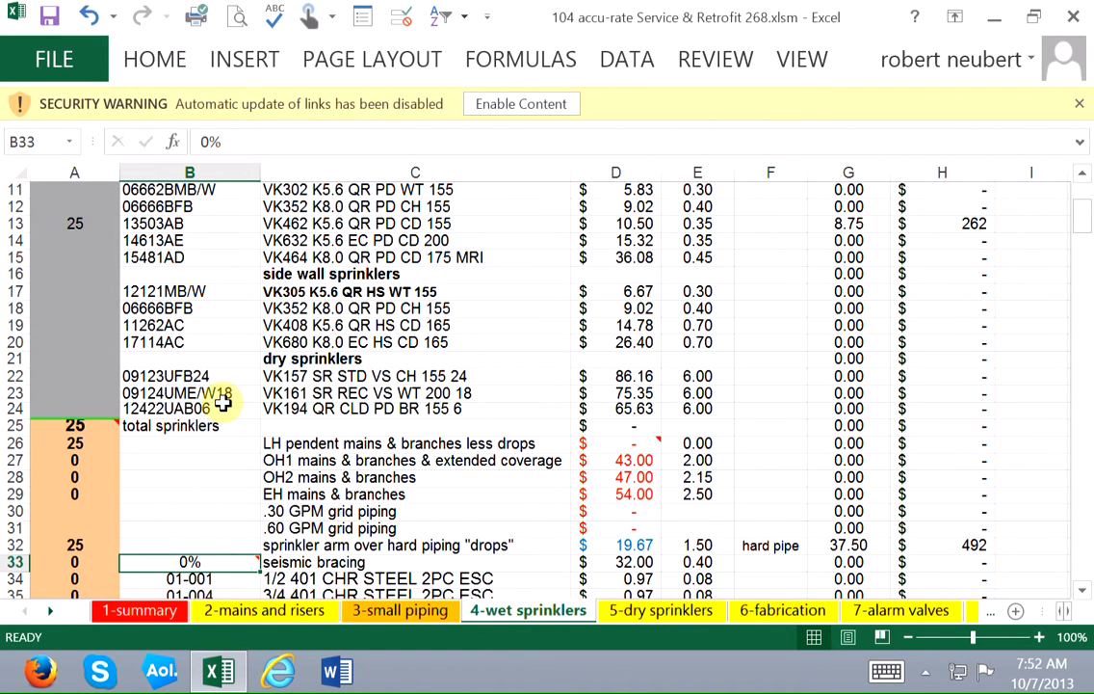
key("Left")
key("Down")
key("Up")
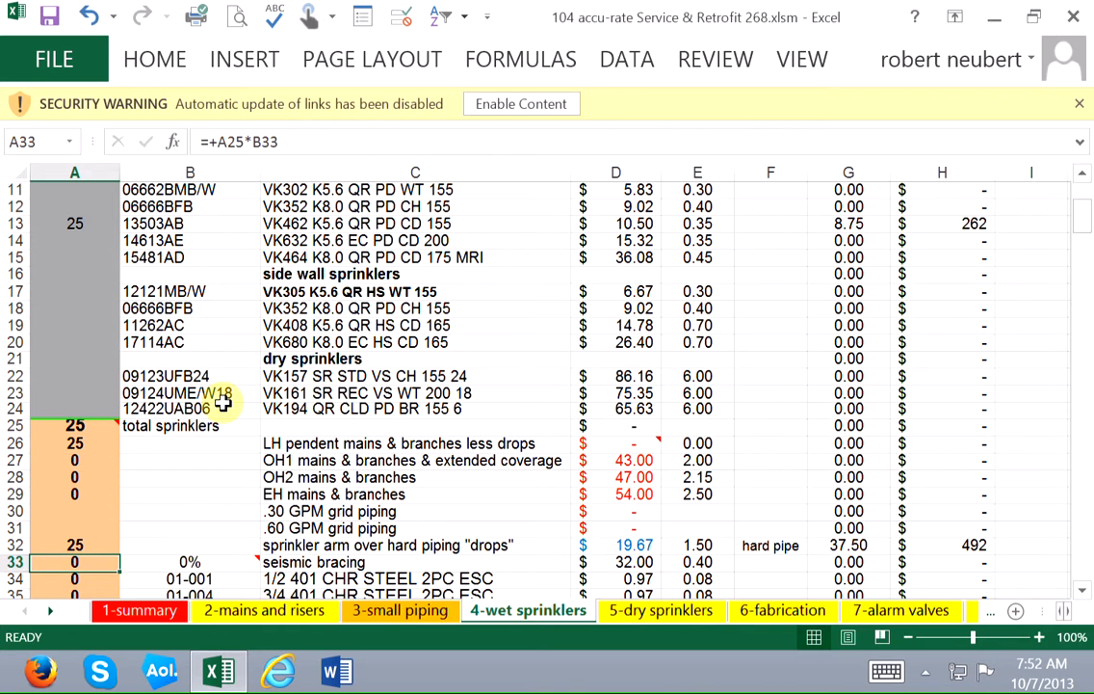
Review the EH mains & branches and grid piping quantity cells in A29 through A31.
key("Up")
left_click(79, 493)
key("Down")
key("Down")
key("Down")
key("Down")
key("Down")
key("Down")
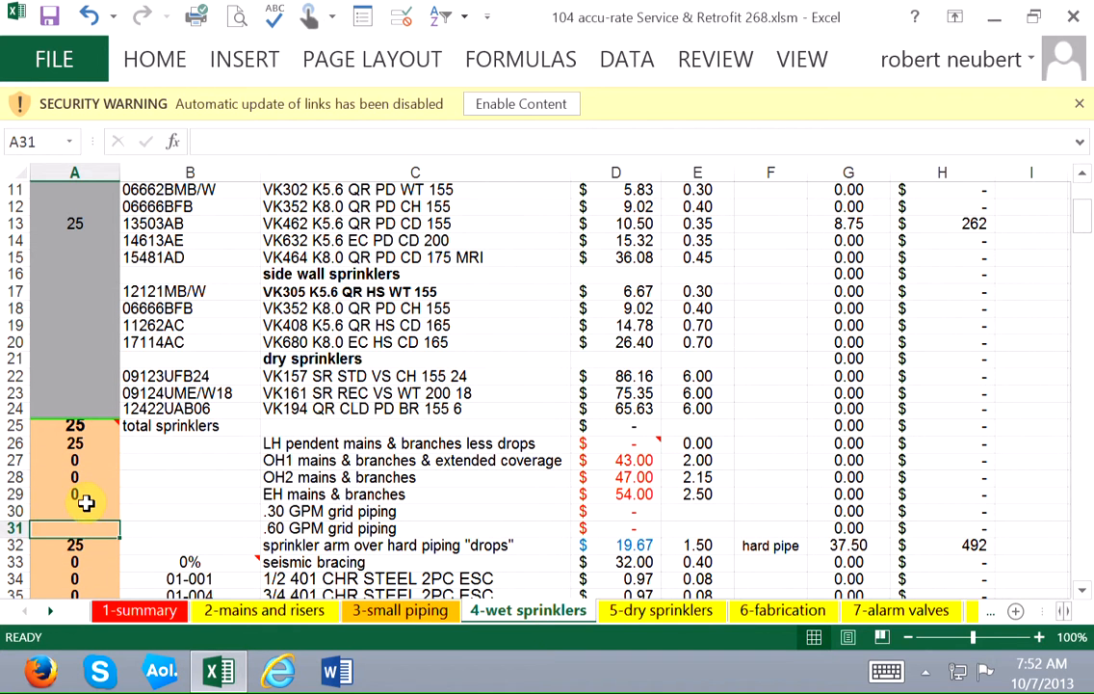
Review the remaining wet sprinkler quantities in column A, from the drops and escutcheons through Aqua flex drops to the test row in A55.
key("Down")
key("Down")
key("Down")
key("Down")
key("Down")
key("Down")
key("Down")
key("Down")
key("Down")
key("Down")
key("Down")
key("Down")
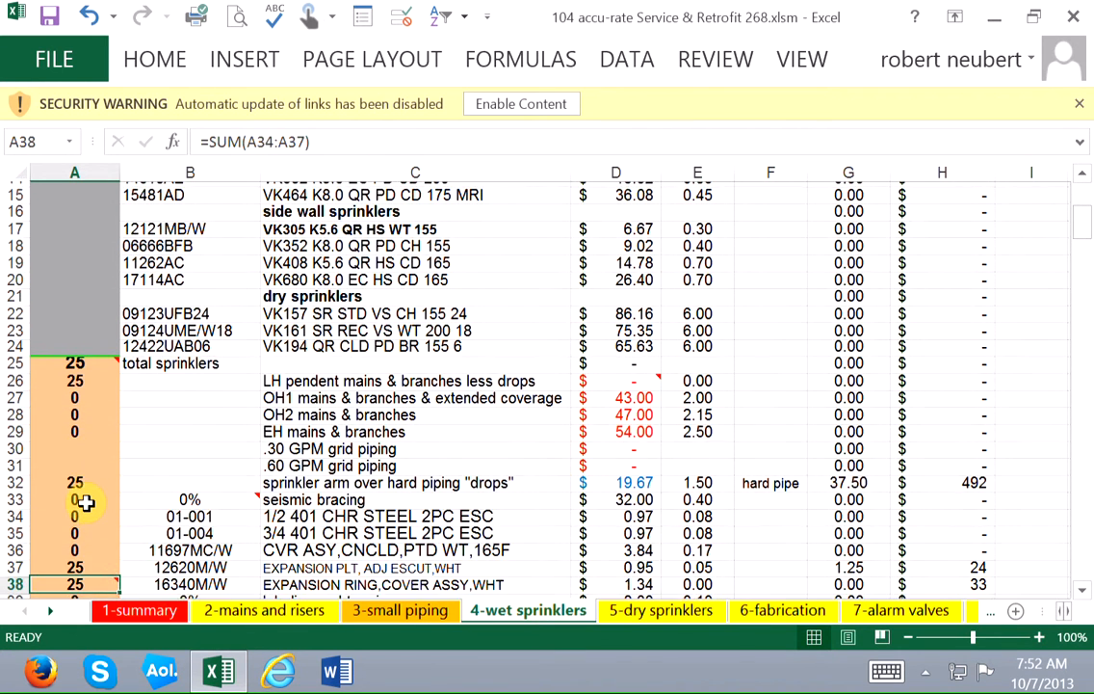
key("Down")
key("Down")
key("Up")
key("Up")
key("Up")
key("Up")
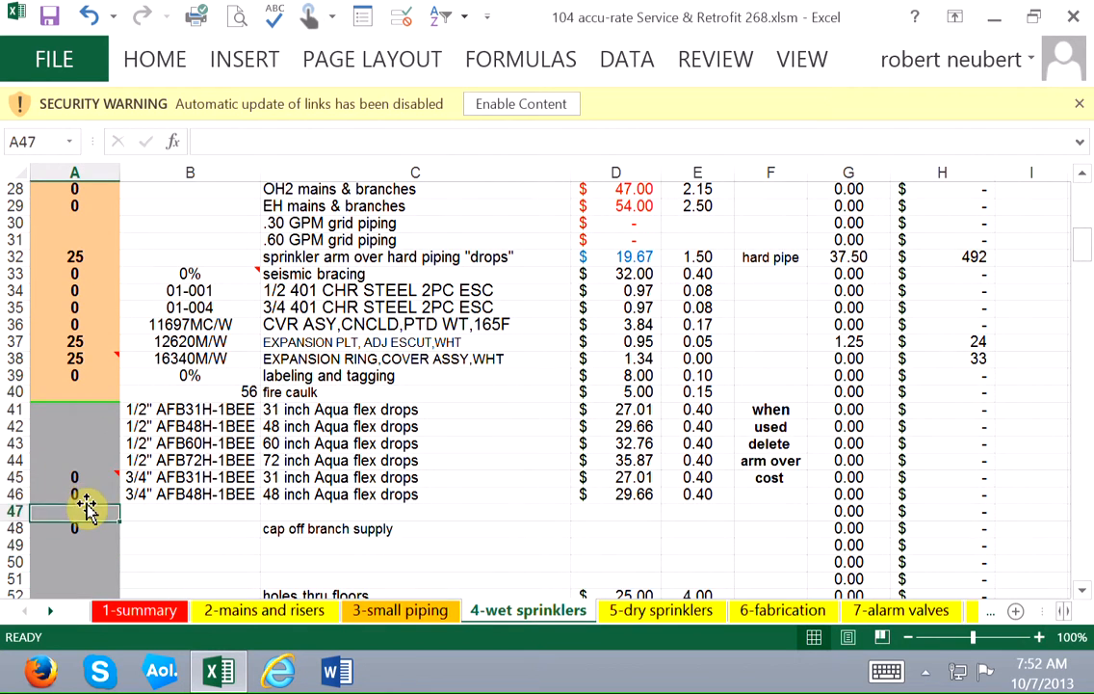
key("Down")
key("Down")
key("Down")
key("Down")
key("Down")
key("Down")
key("Down")
key("Down")
key("Down")
key("Down")
key("Down")
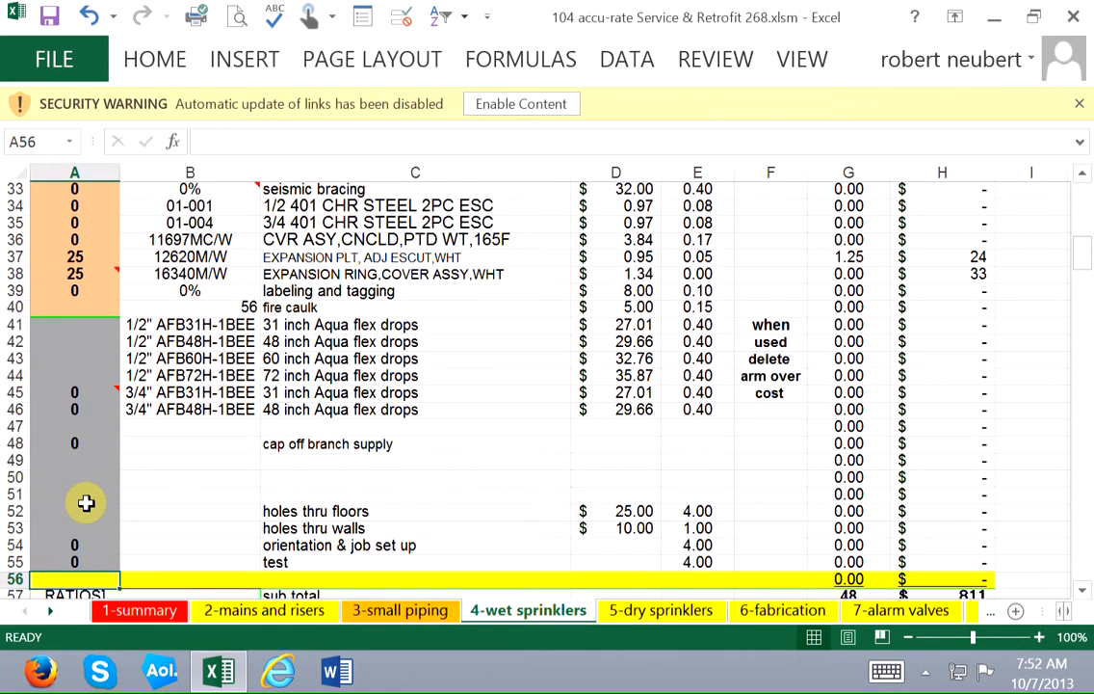
key("Up")
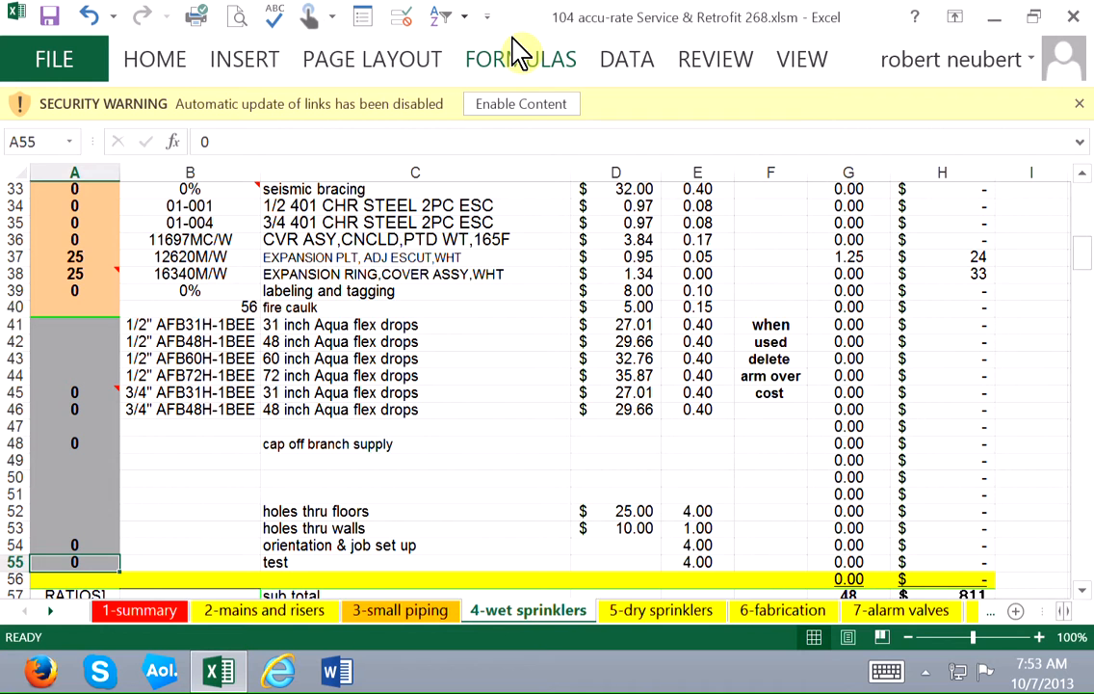
On the 5-dry sprinklers sheet, enter a take-off quantity of 109 for the VK301 K5.6 QR UP BR 205 upright sprinkler in A6.
key("ctrl+Page_Down")
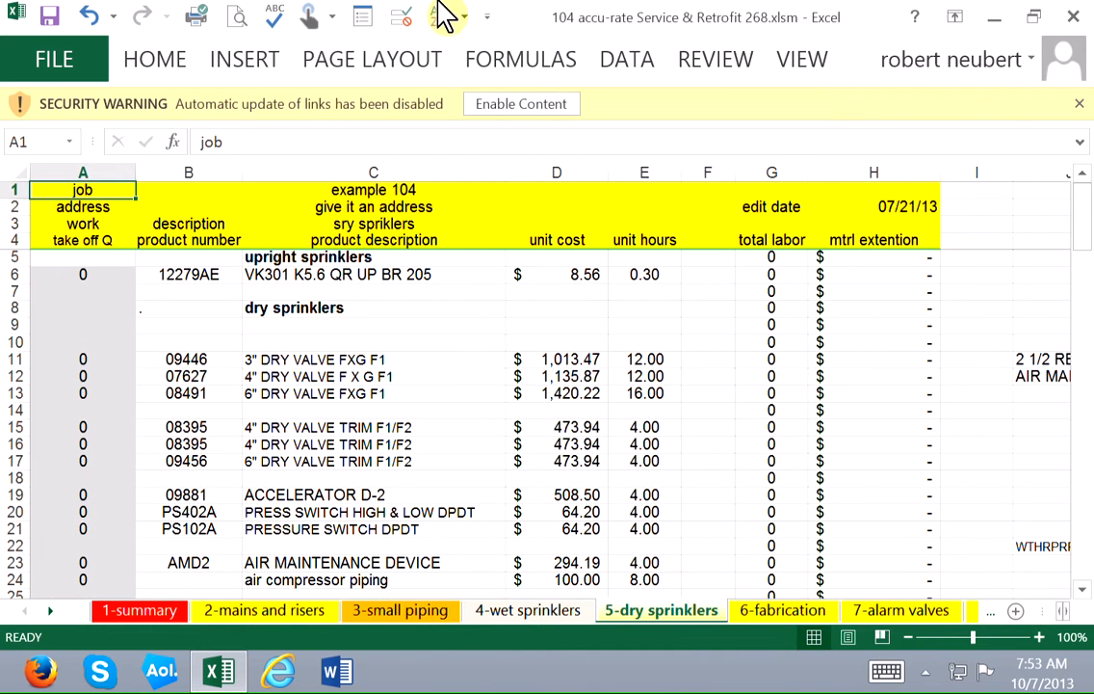
left_click(117, 275)
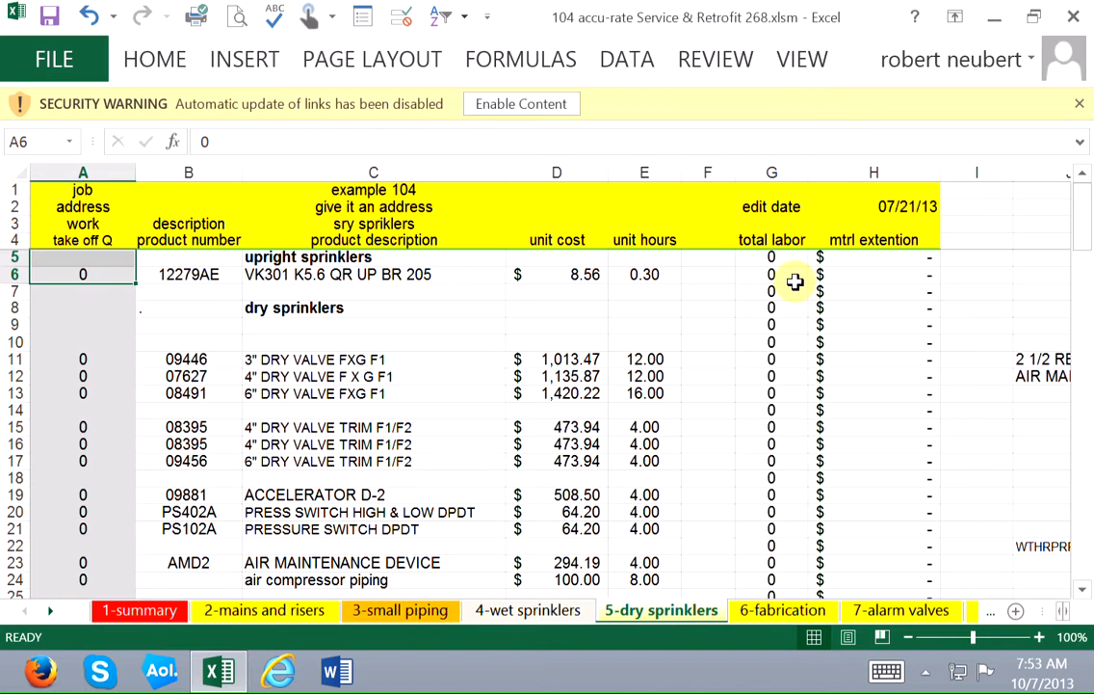
type("1")
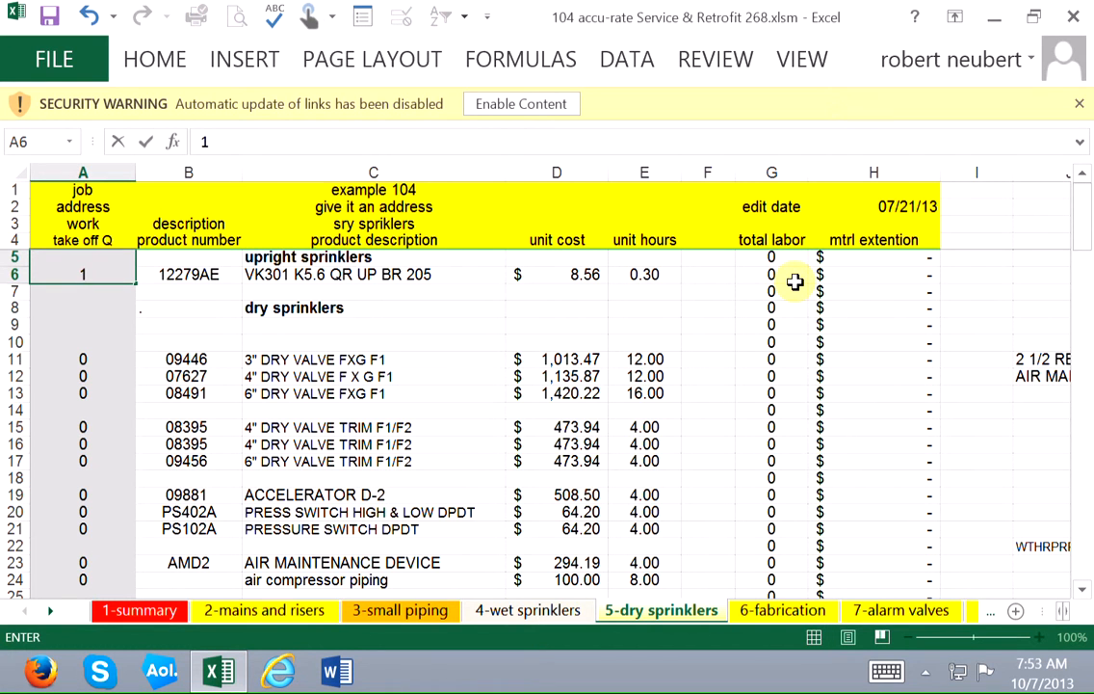
type("09")
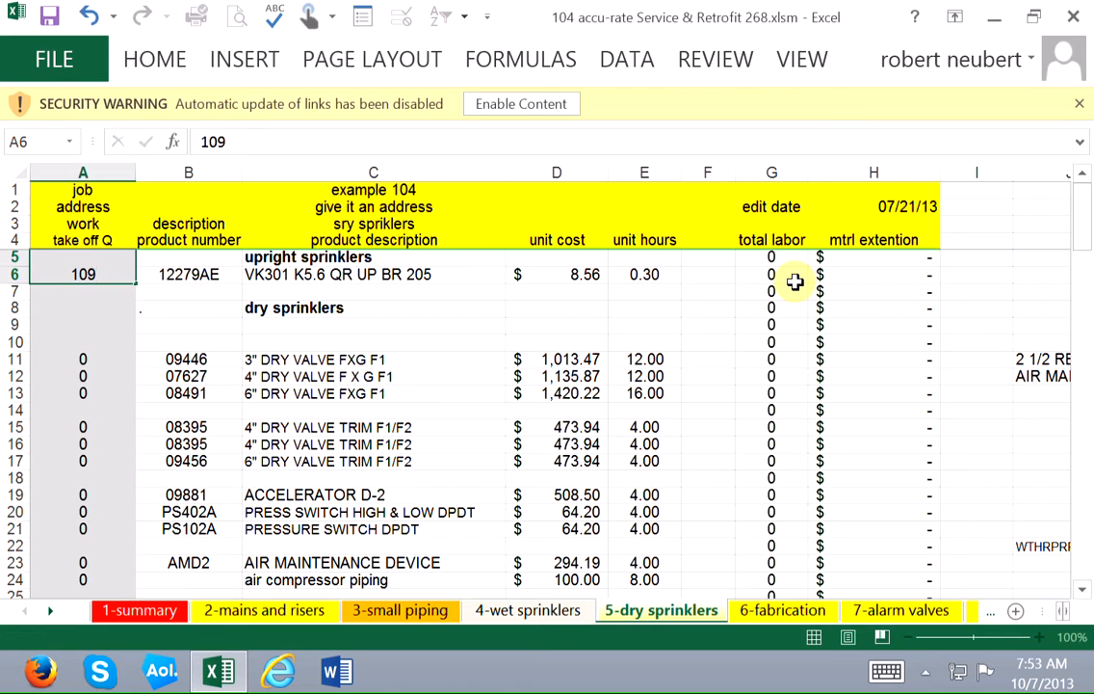
key("Return")
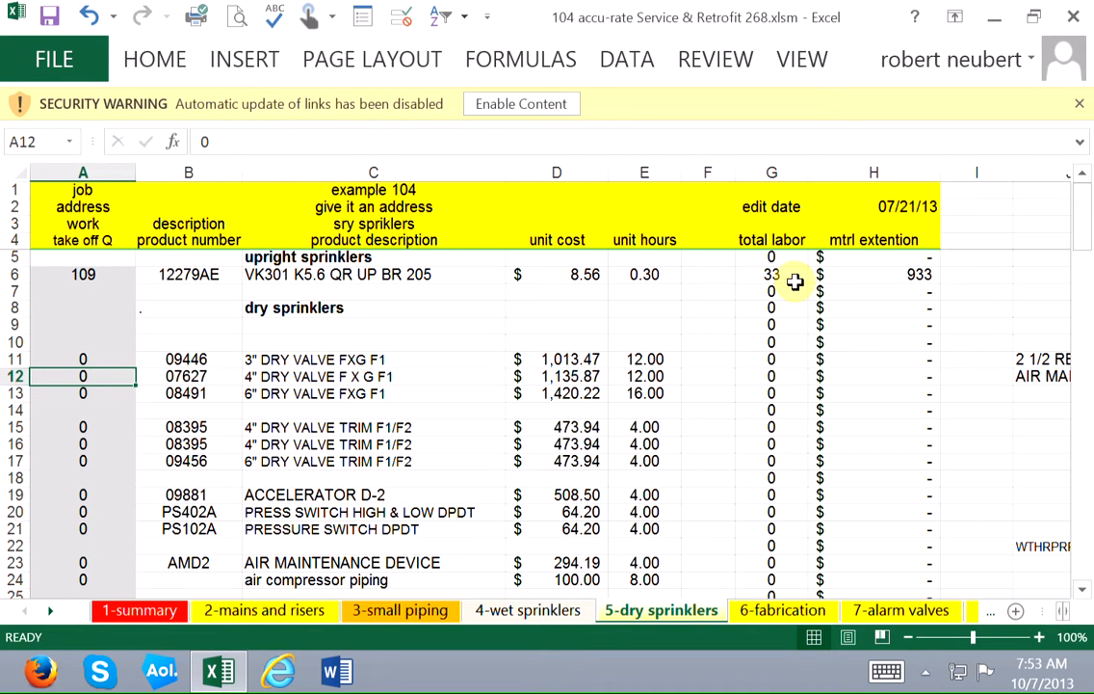
Enter a take-off quantity of 1 for the 4" DRY VALVE F X G F1 in A12.
type("1")
key("Down")
key("Down")
key("Down")
key("Down")
key("Down")
key("Down")
key("Down")
key("Down")
key("Down")
key("Down")
key("Down")
key("Down")
key("Down")
key("Down")
key("Down")
key("Down")
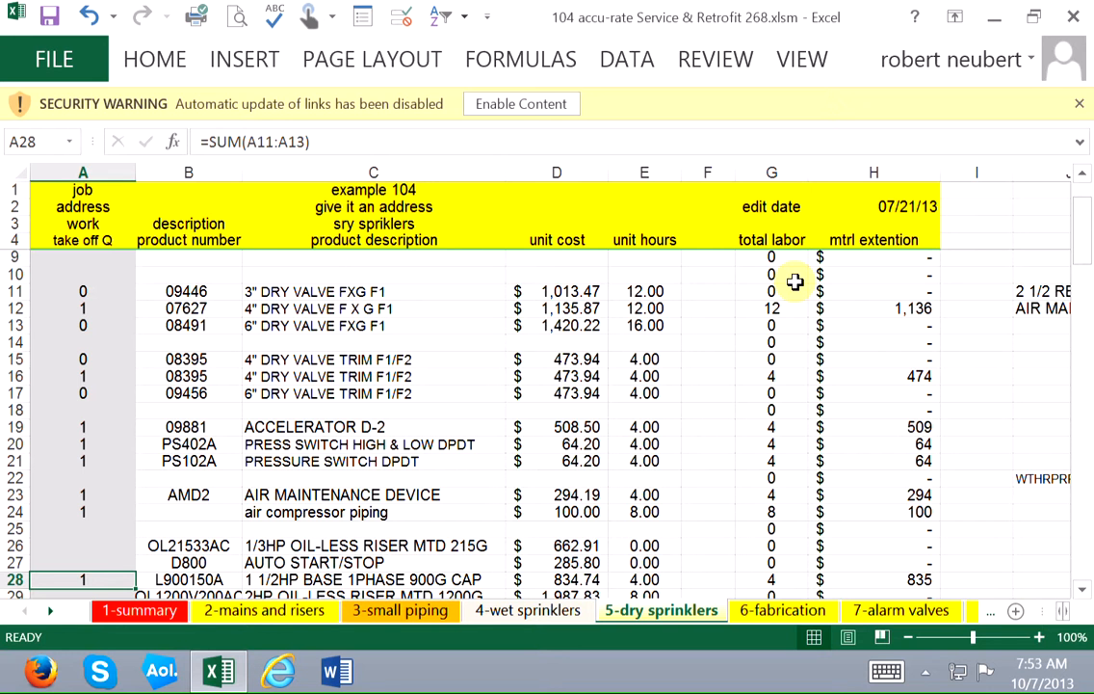
Examine the linked dry system quantities from the compressor through the grooved fittings, valves and inspectors test to the ratios in A68.
key("Down")
key("Down")
key("Down")
key("Down")
key("Down")
key("Down")
key("Down")
key("Down")
key("Down")
key("Down")
key("Down")
key("Down")
key("Down")
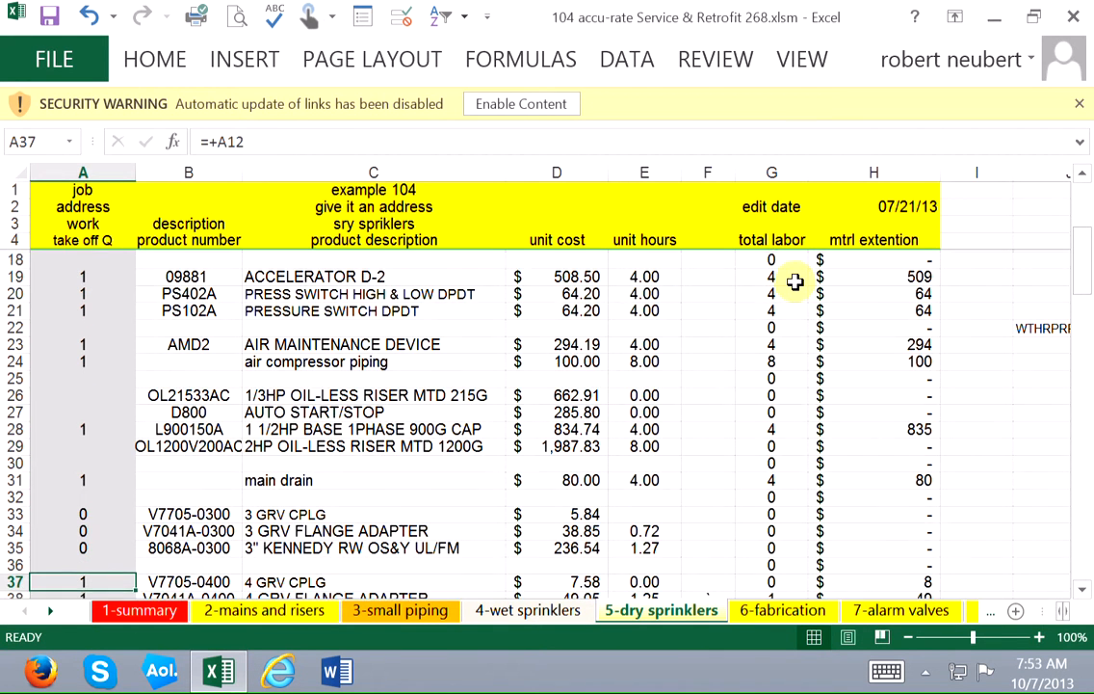
key("Down")
key("Down")
key("Down")
key("Down")
key("Down")
key("Down")
key("Down")
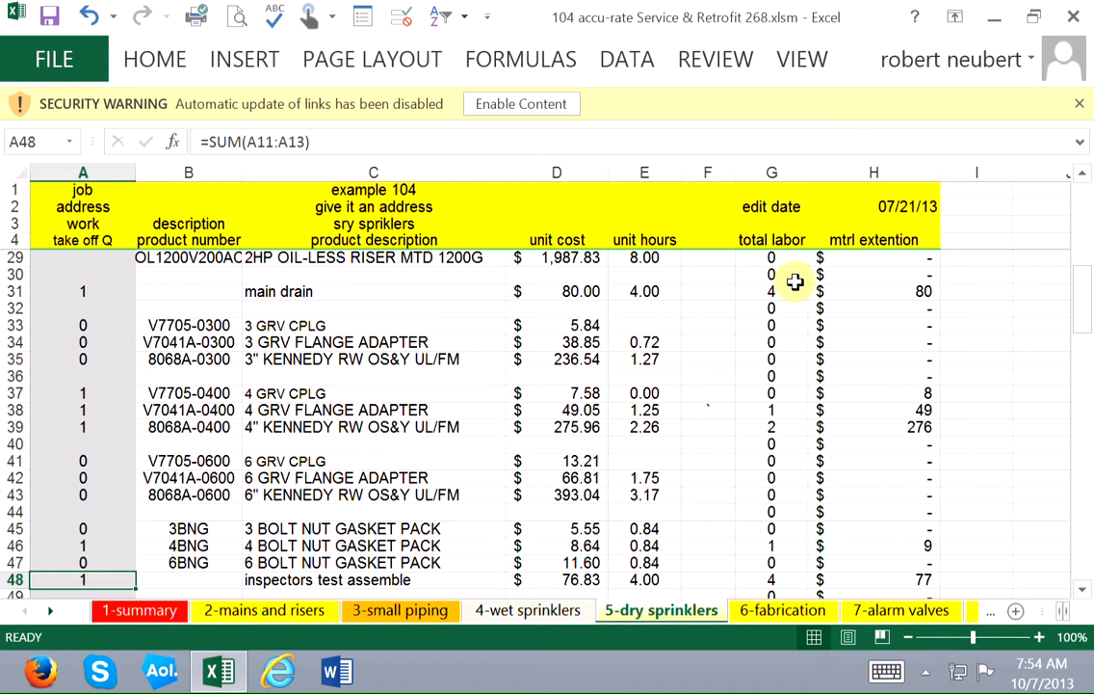
key("Down")
key("Down")
key("Down")
key("Down")
key("Down")
key("Down")
key("Down")
key("Down")
key("Down")
key("Down")
key("Down")
key("Down")
key("Down")
key("Down")
key("Down")
key("Down")
key("Down")
key("Down")
key("Down")
key("Down")
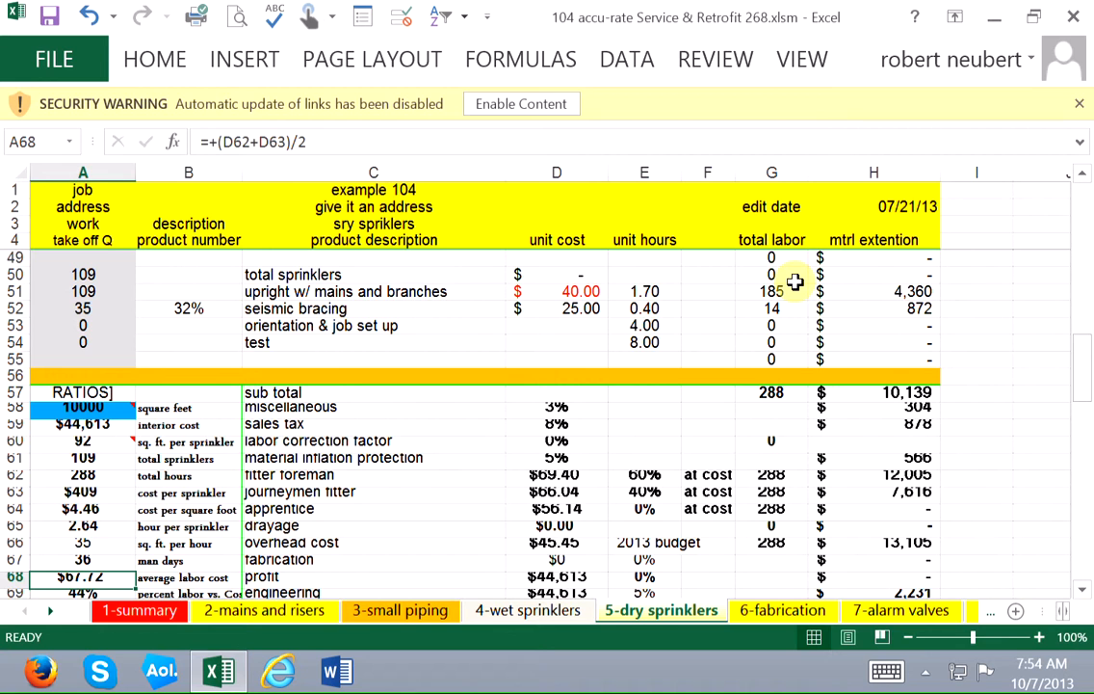
Set the labor correction factor in D60 to -15% and examine the cost and labor ratios in column A.
key("Up")
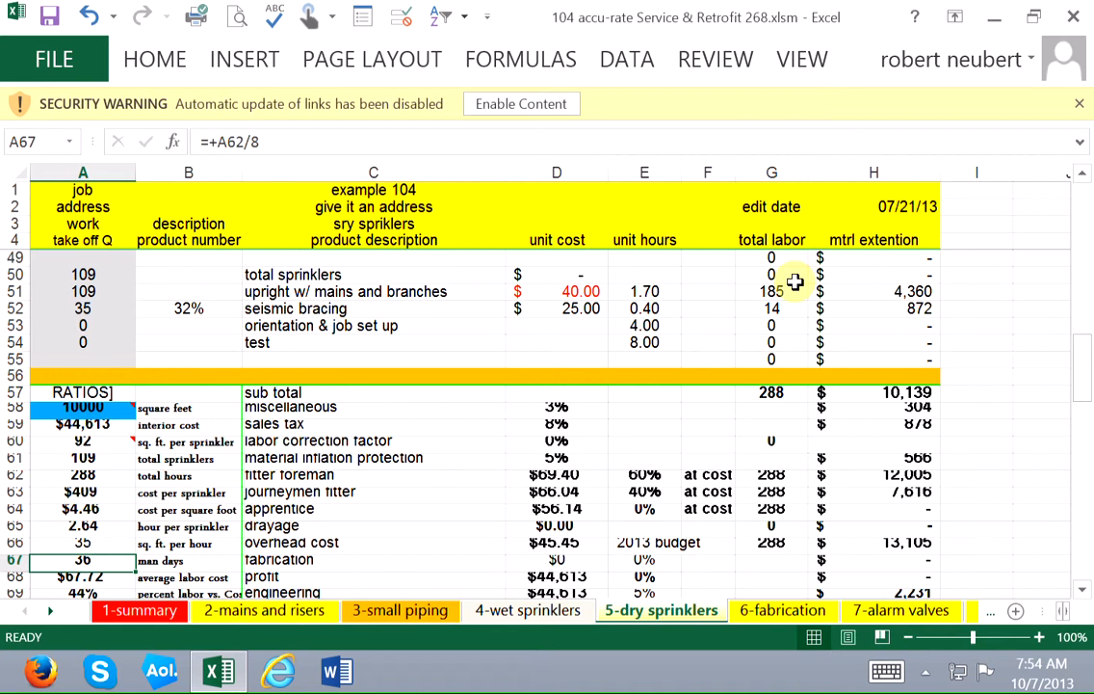
key("Up")
key("Up")
key("Up")
key("Up")
key("Up")
key("Up")
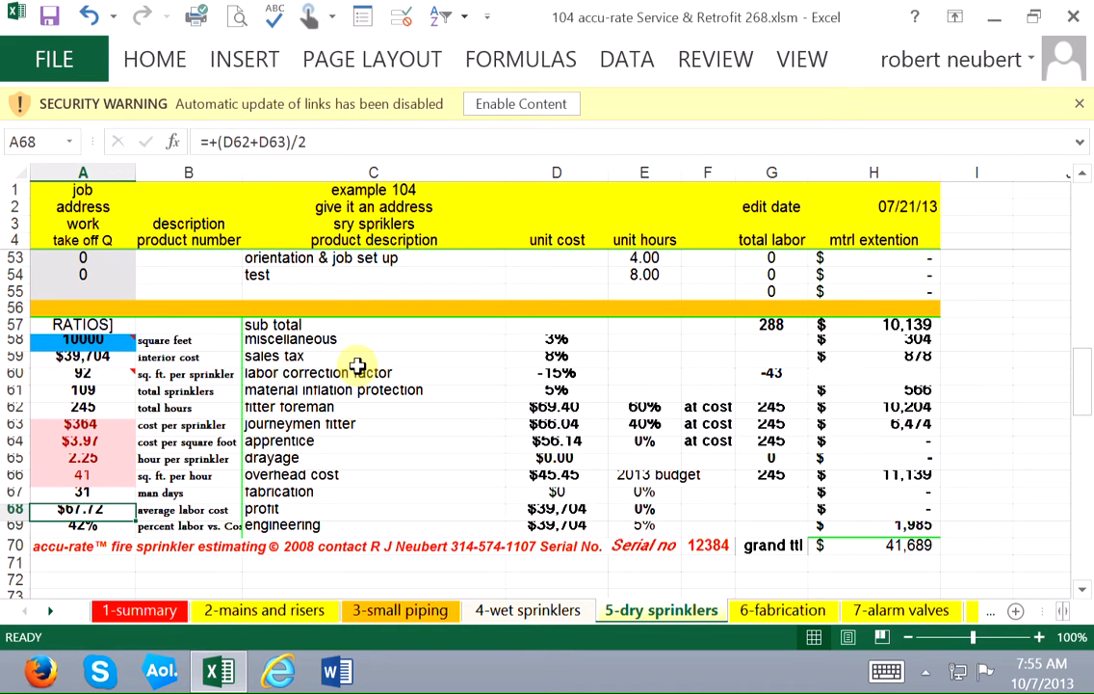
Return the labor correction factor in D60 to 0% and select the square feet cell A58.
key("Down")
key("Down")
key("Down")
key("Down")
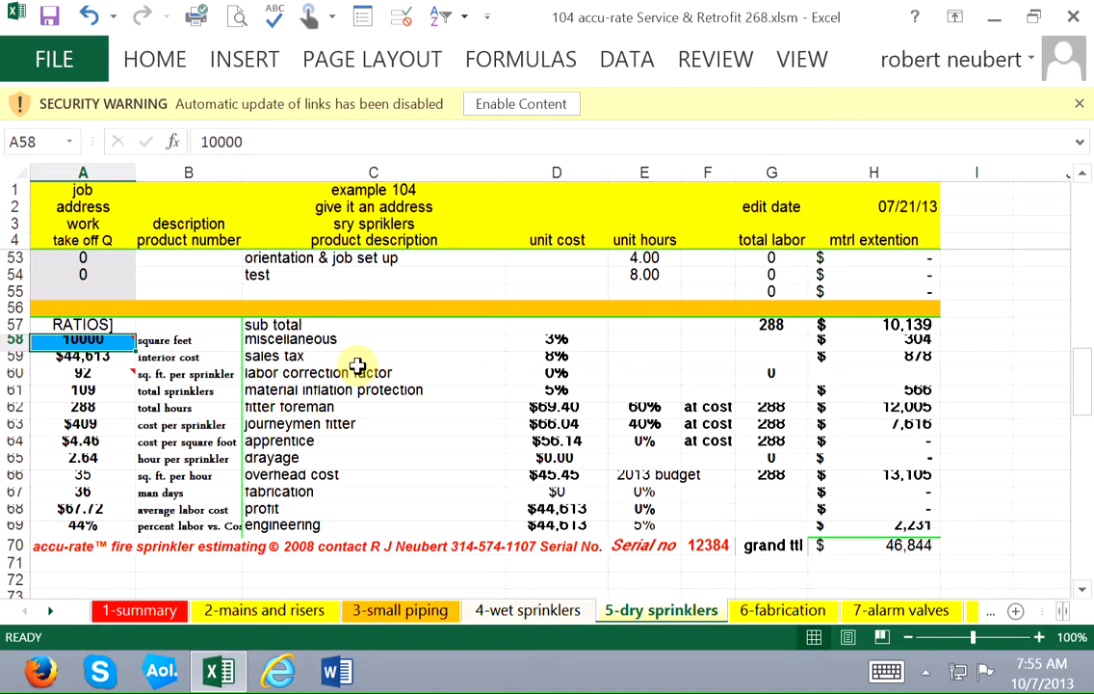
Set the square feet in A58 to 20000.
key("Down")
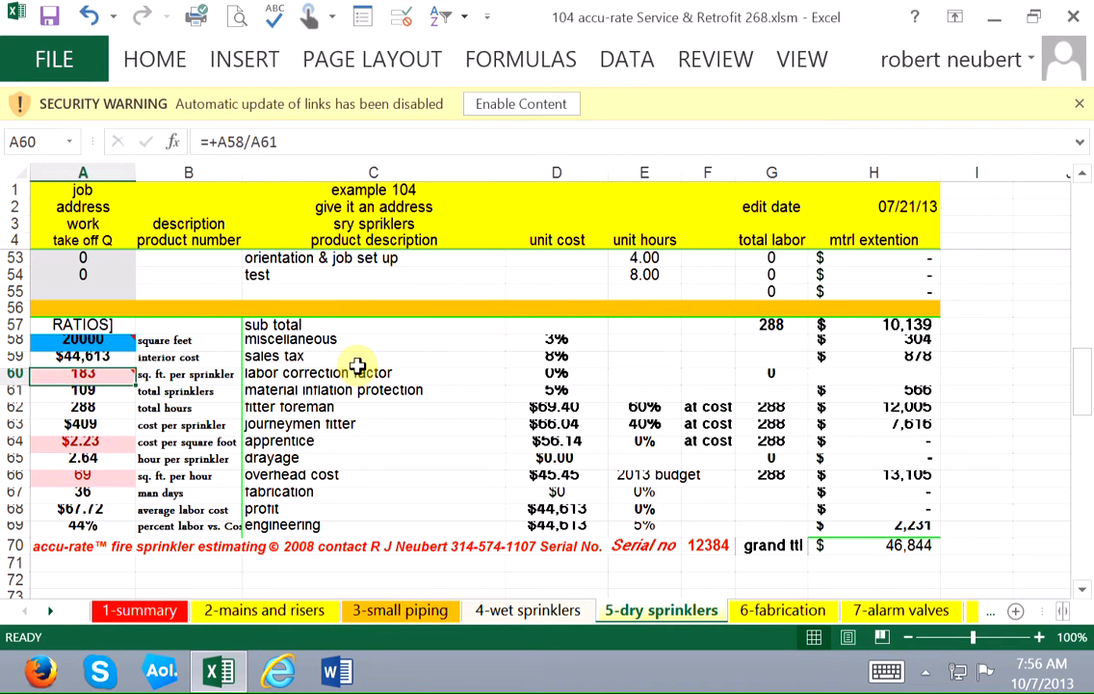
key("Up")
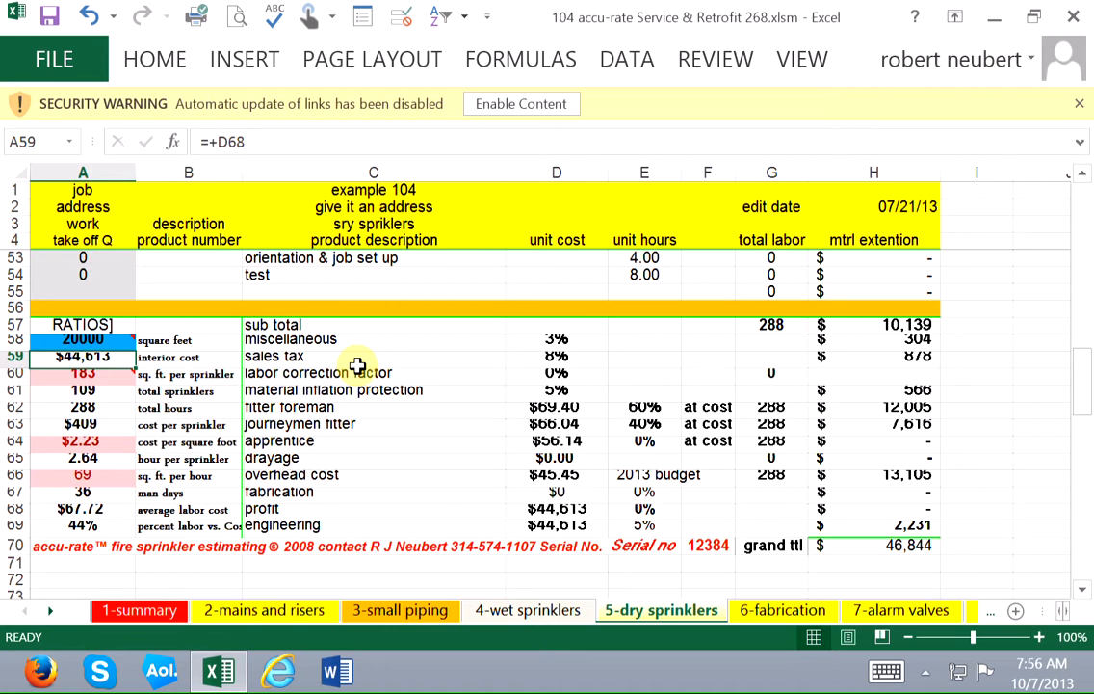
key("Up")
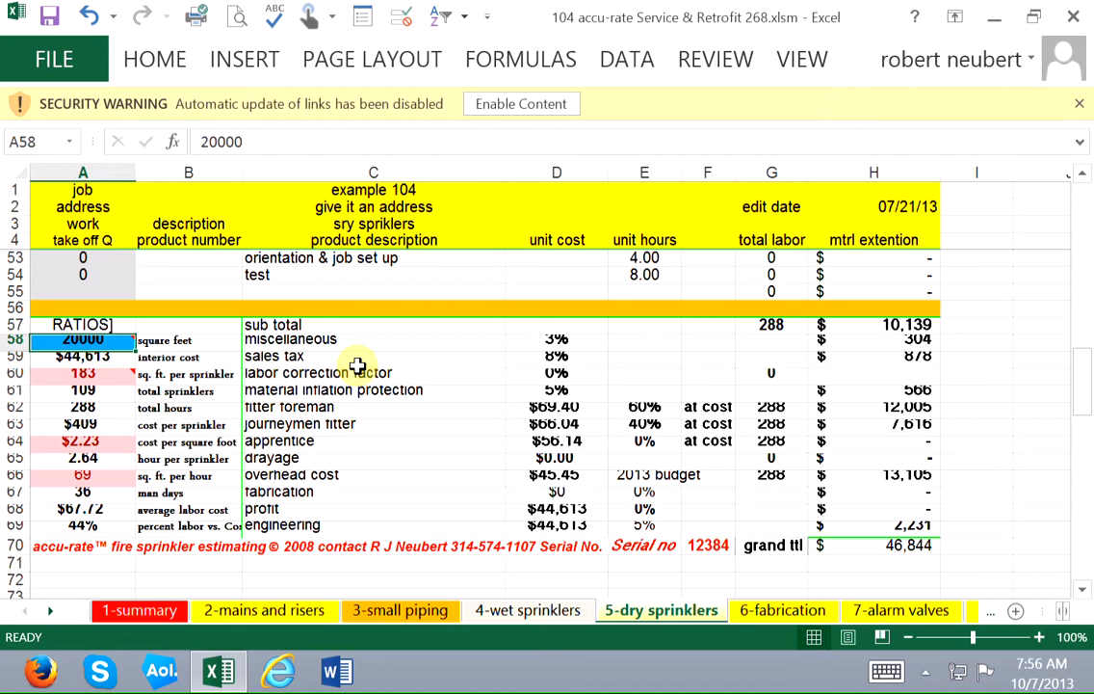
Look over the 6-fabrication, 7-alarm valves, 8-specialties and 9-CPVC sheets in turn.
key("ctrl+Page_Down")
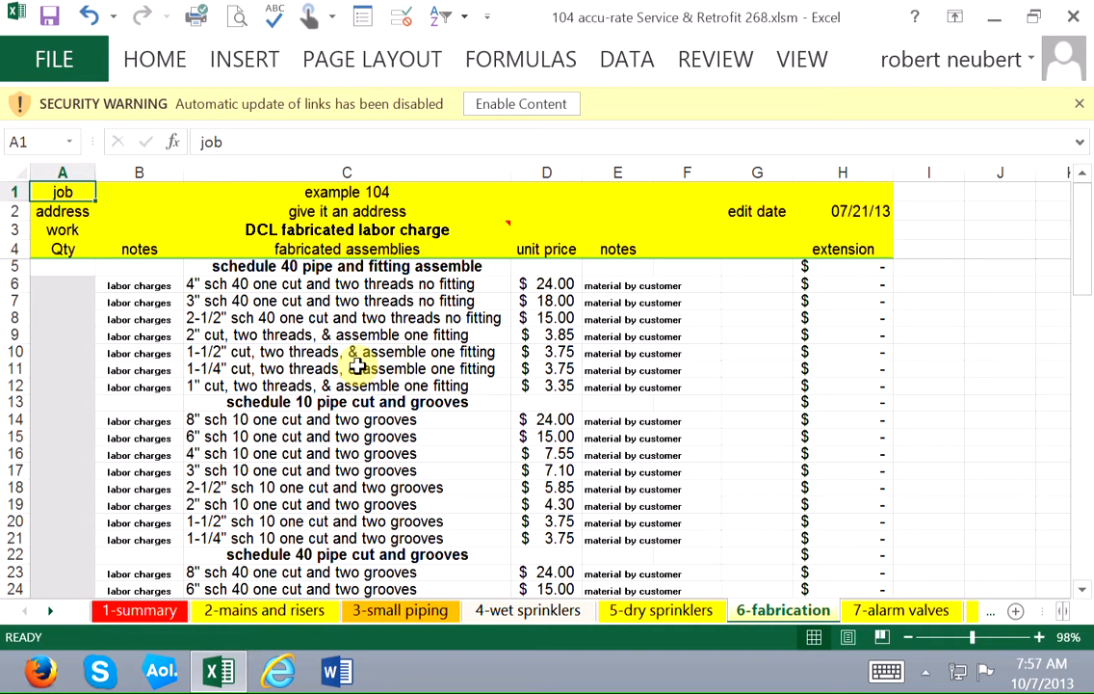
key("ctrl+Page_Down")
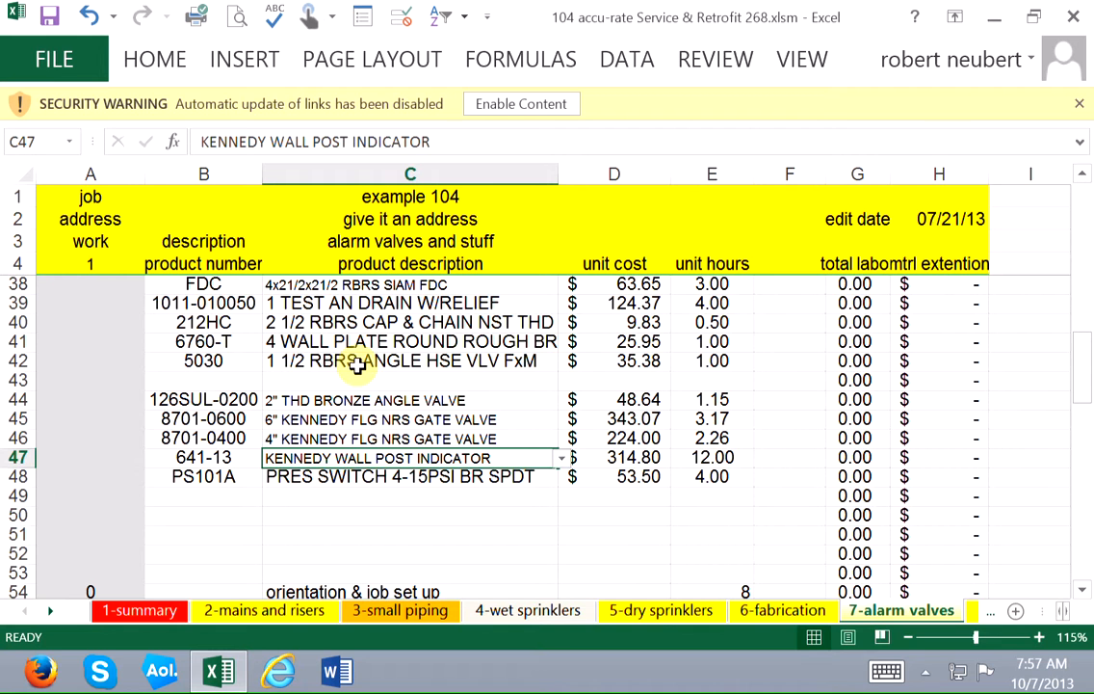
key("ctrl+Page_Down")
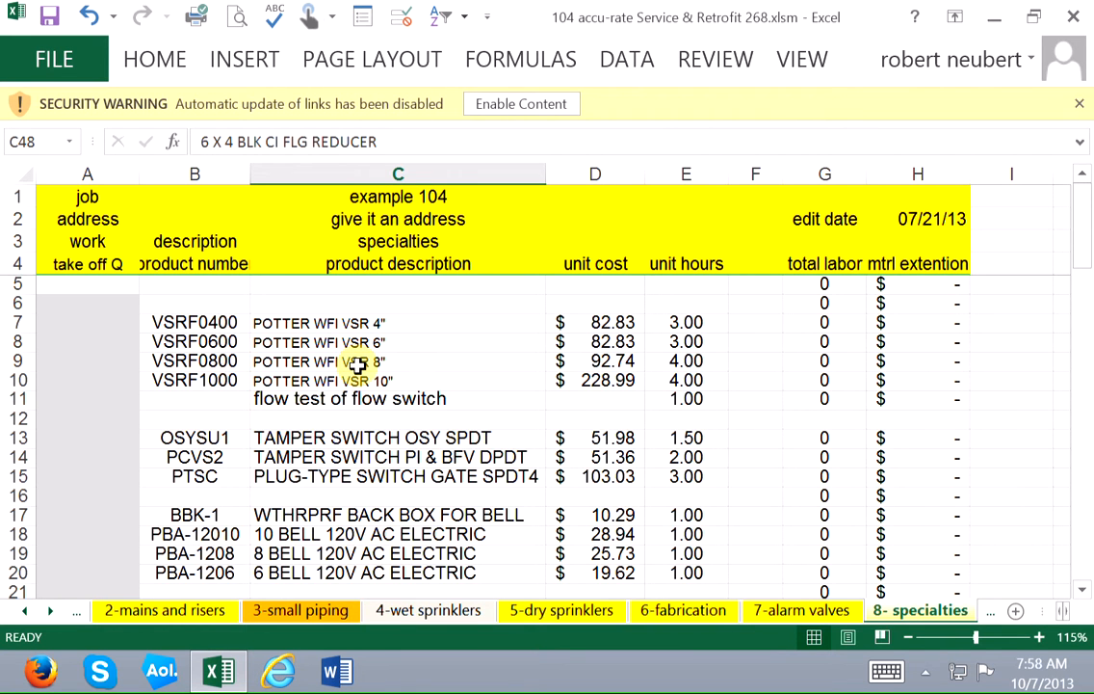
key("ctrl+Page_Down")
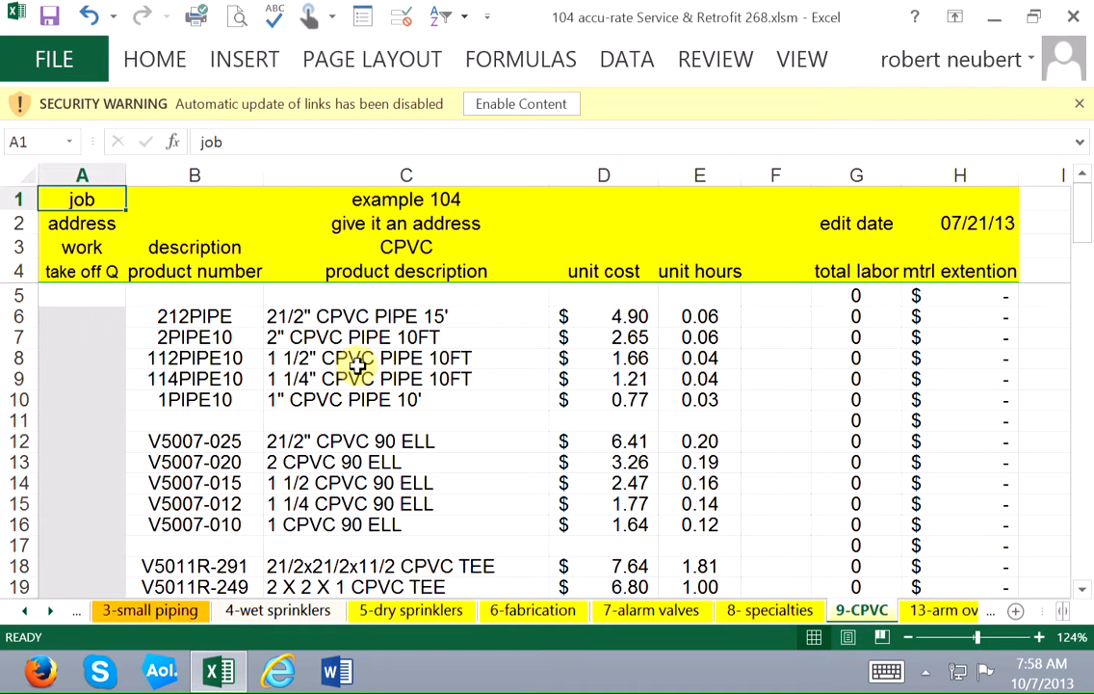
key("ctrl+End")
Examine the arm over, main drain and inspectors test piping assemblies on the 13-arm over sheet.
key("ctrl+Page_Down")
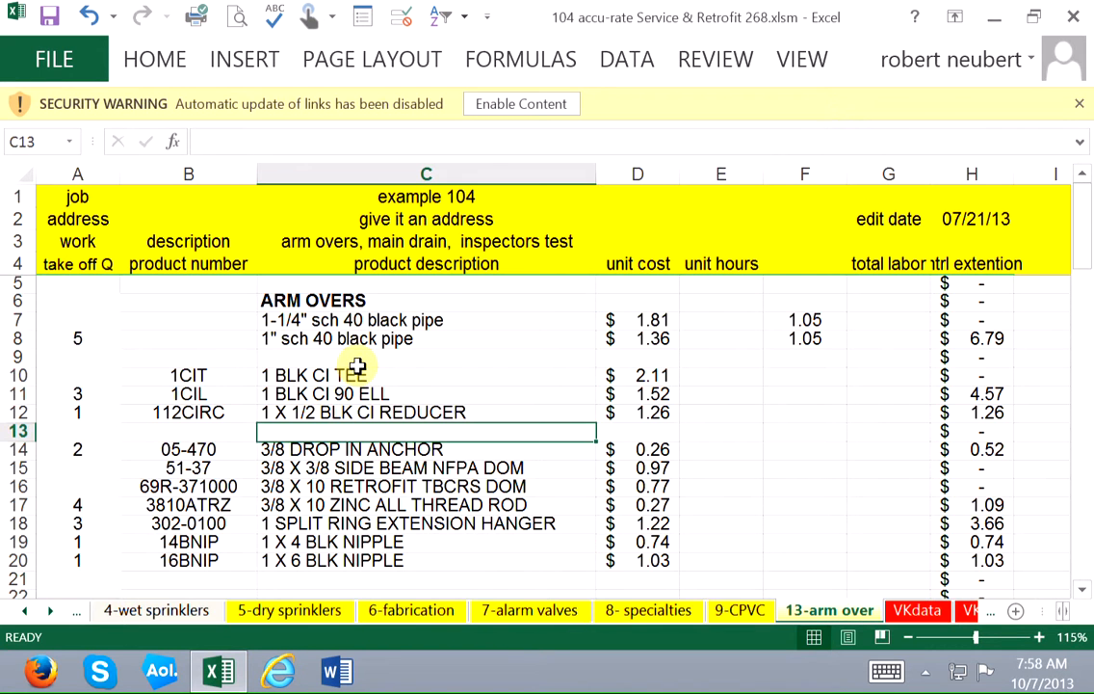
key("Down")
key("Down")
key("Down")
key("Down")
key("Down")
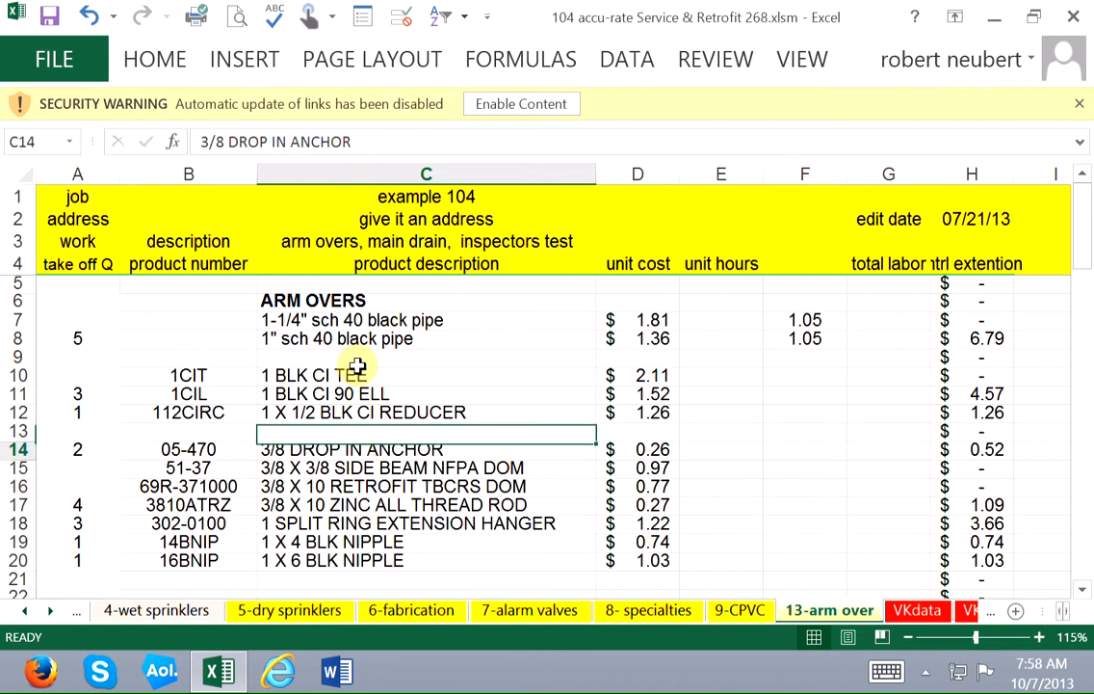
key("Down")
key("Down")
key("Down")
key("Down")
key("Down")
key("Down")
key("Down")
key("Down")
key("Down")
key("Down")
key("Down")
key("Down")
key("Down")
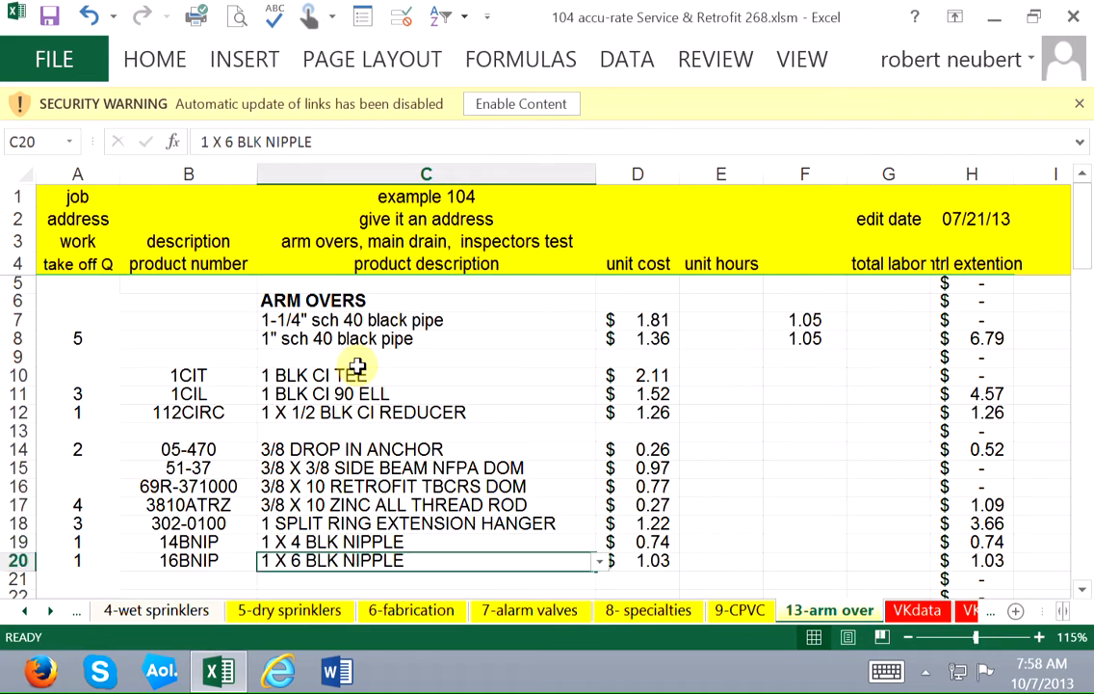
key("Down")
key("Down")
key("Down")
key("Down")
key("Down")
key("Down")
key("Down")
key("Down")
key("Down")
key("Down")
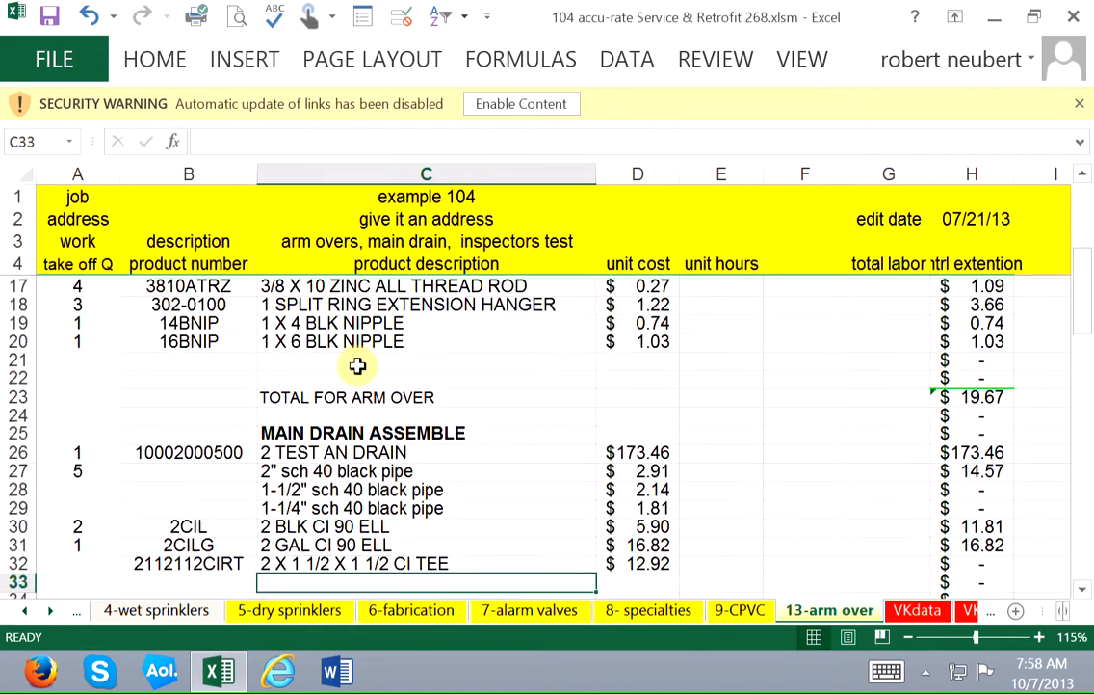
key("Down")
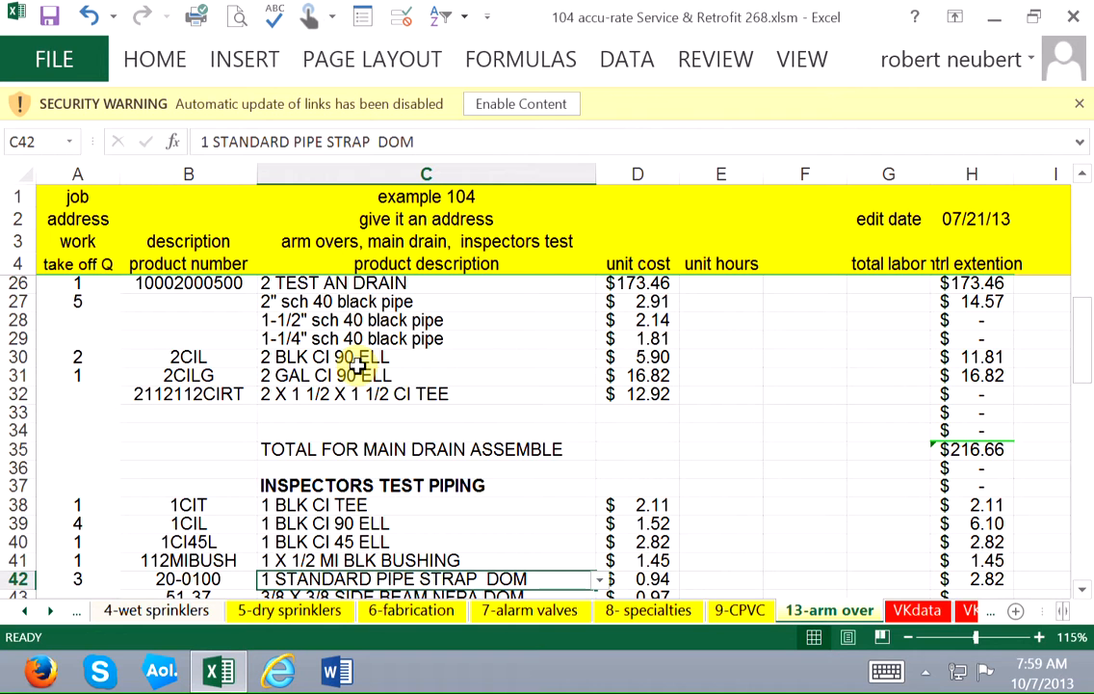
Examine the Net Pricing Report columns on the VKdata sheet across row 17, including list price, multiplier and your price.
key("ctrl+Page_Down")
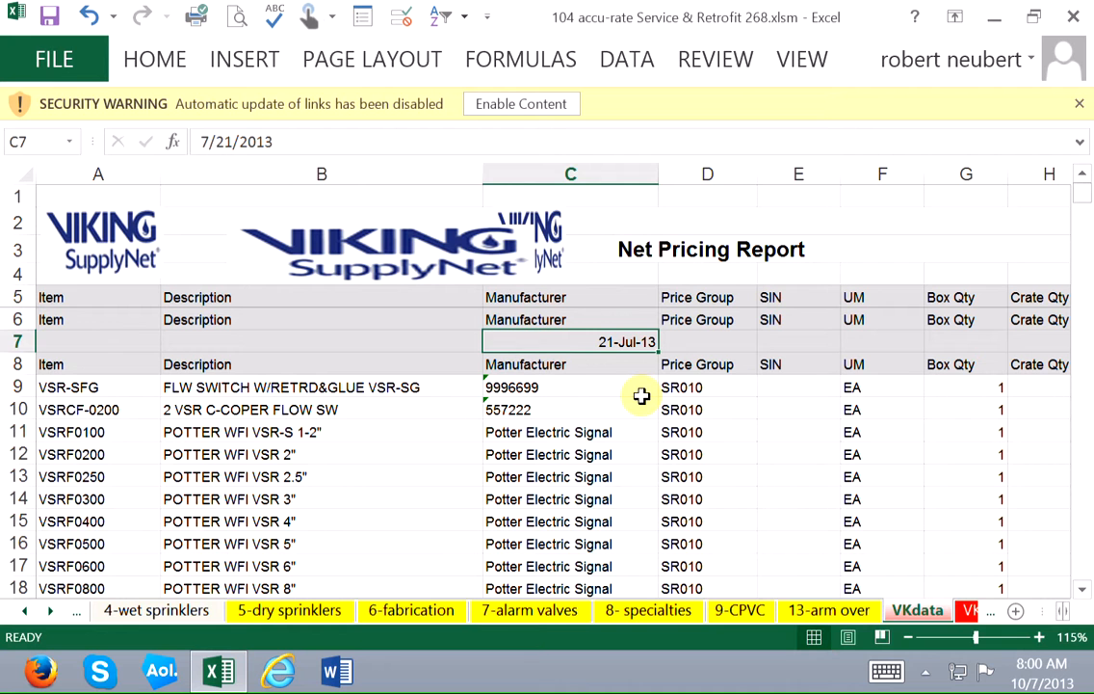
key("ctrl+Home")
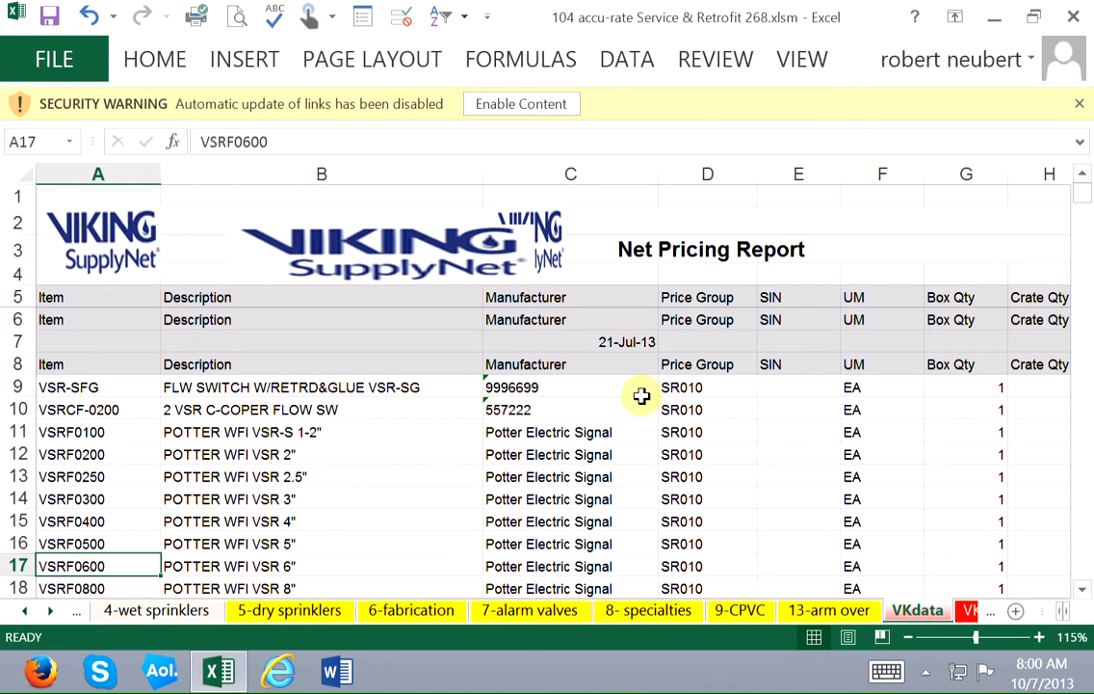
key("Right")
key("Right")
key("Right")
key("Right")
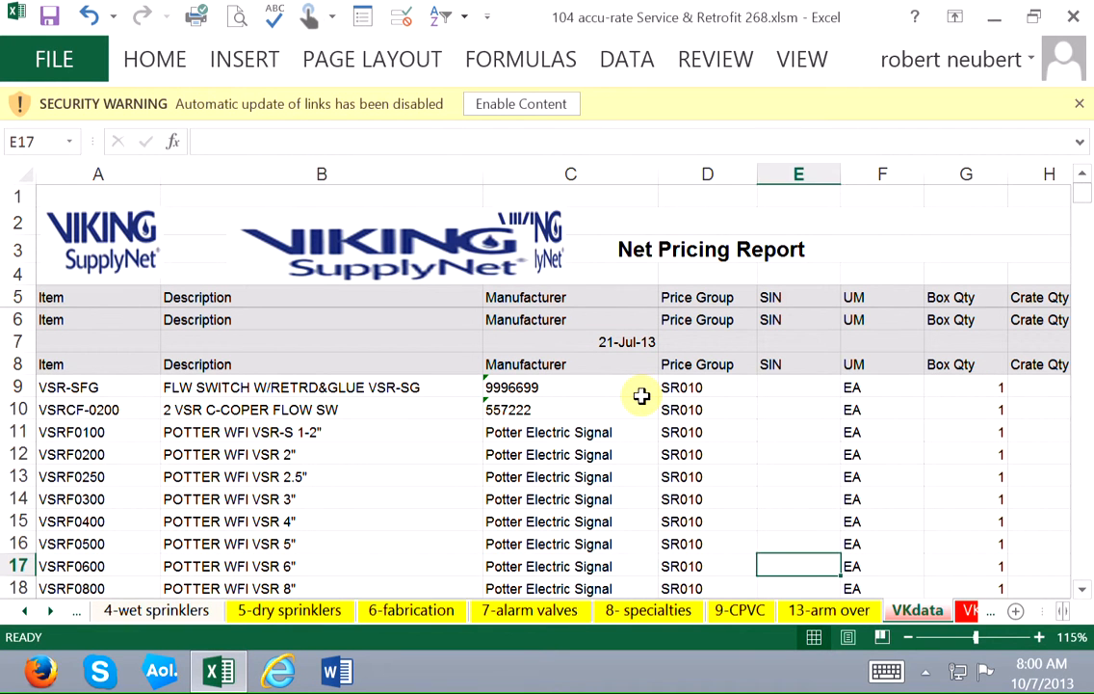
key("Right")
key("Right")
key("Right")
key("Right")
key("Right")
key("Right")
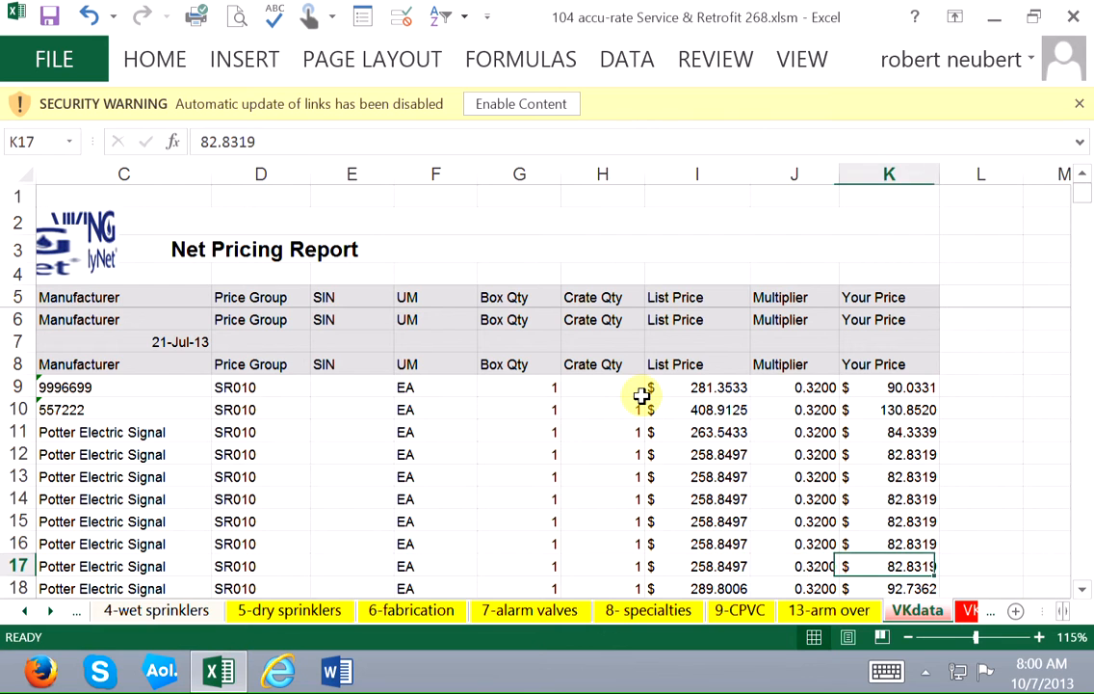
key("Right")
key("Right")
key("Right")
key("Left")
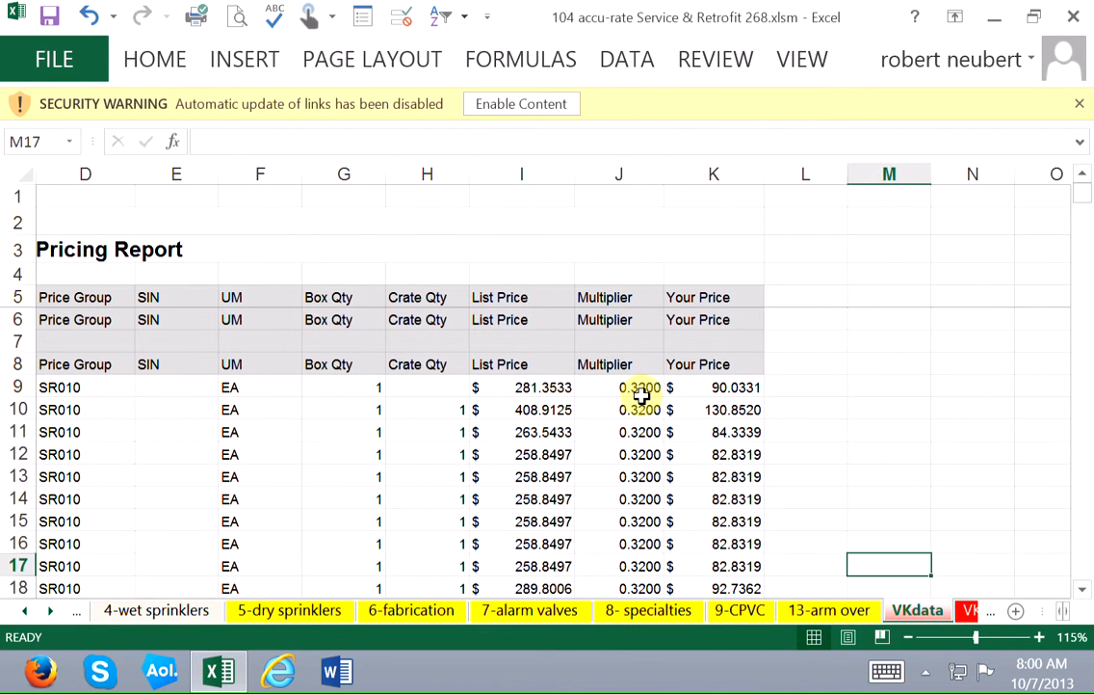
key("Left")
key("Left")
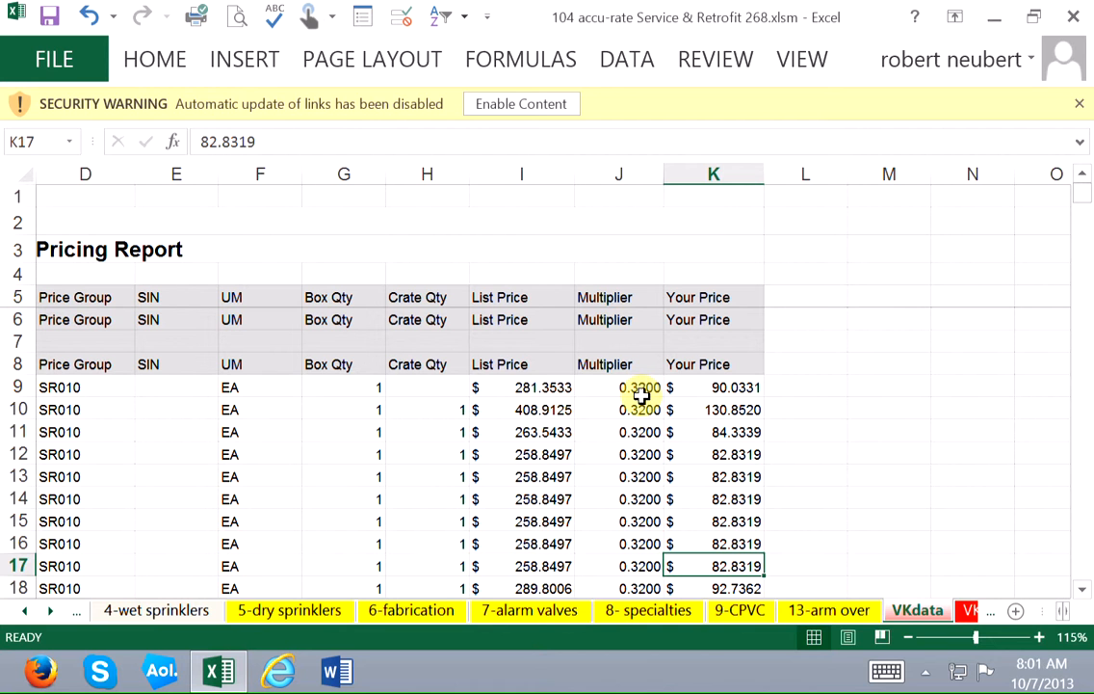
key("Left")
key("Left")
key("Left")
key("Left")
key("Left")
key("Left")
key("Left")
key("Left")
key("Left")
key("Left")
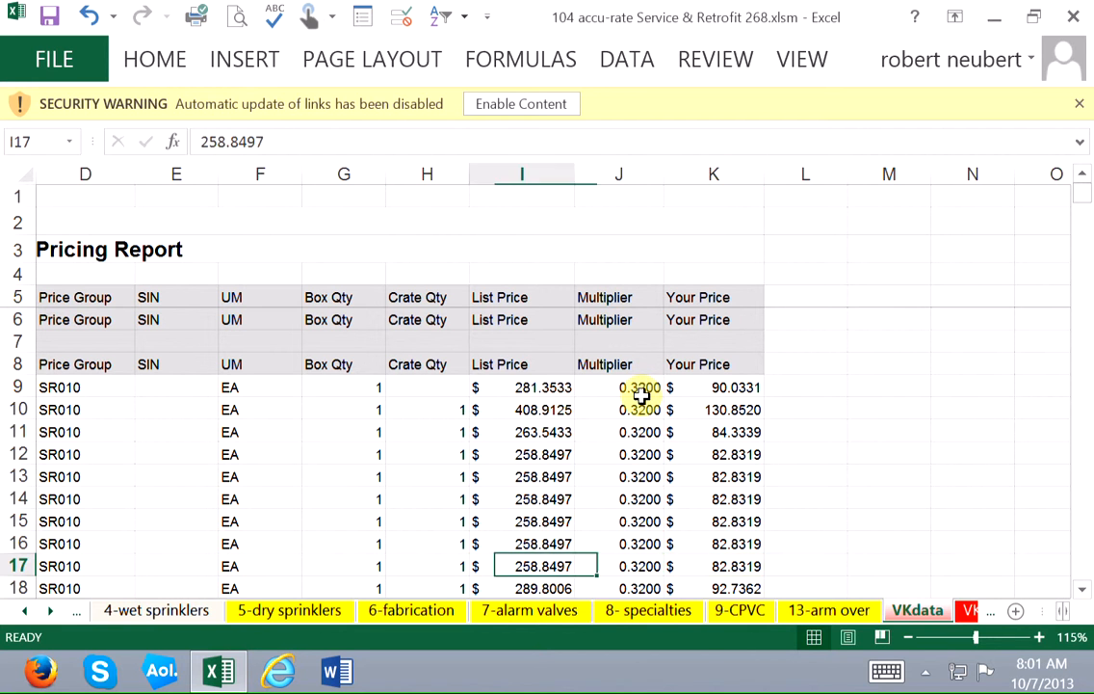
Examine the part numbers and descriptions in columns A and B of the VKlabor sheet, rows 14 to 17.
key("ctrl+Page_Down")
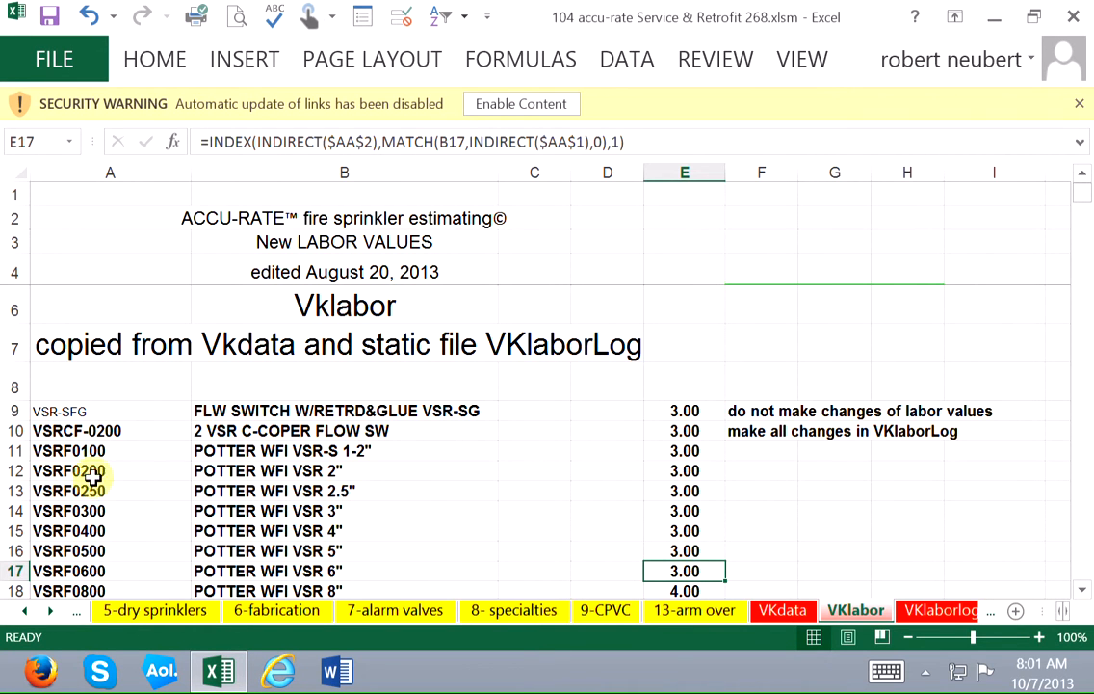
left_click(96, 511)
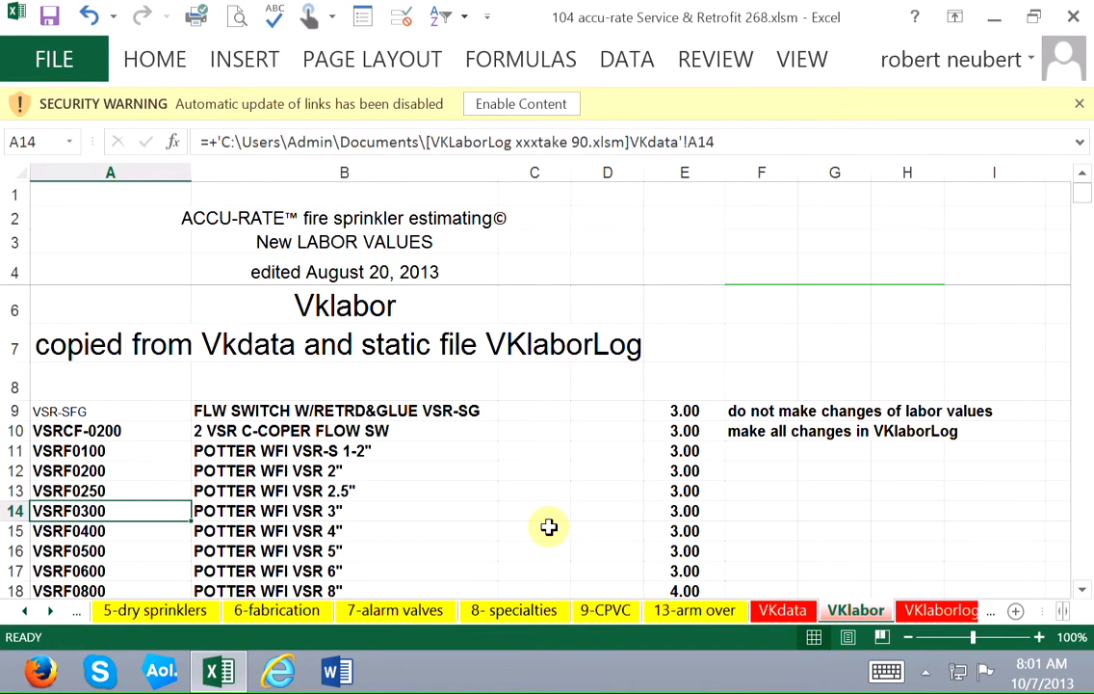
key("Right")
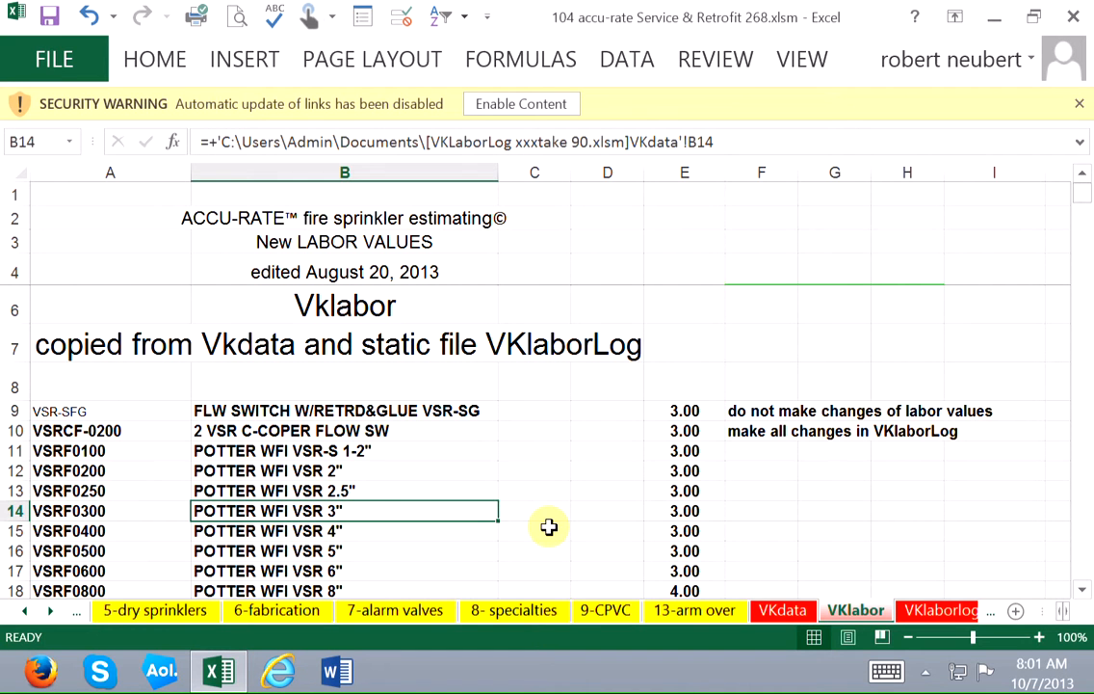
key("Down")
key("Down")
key("Down")
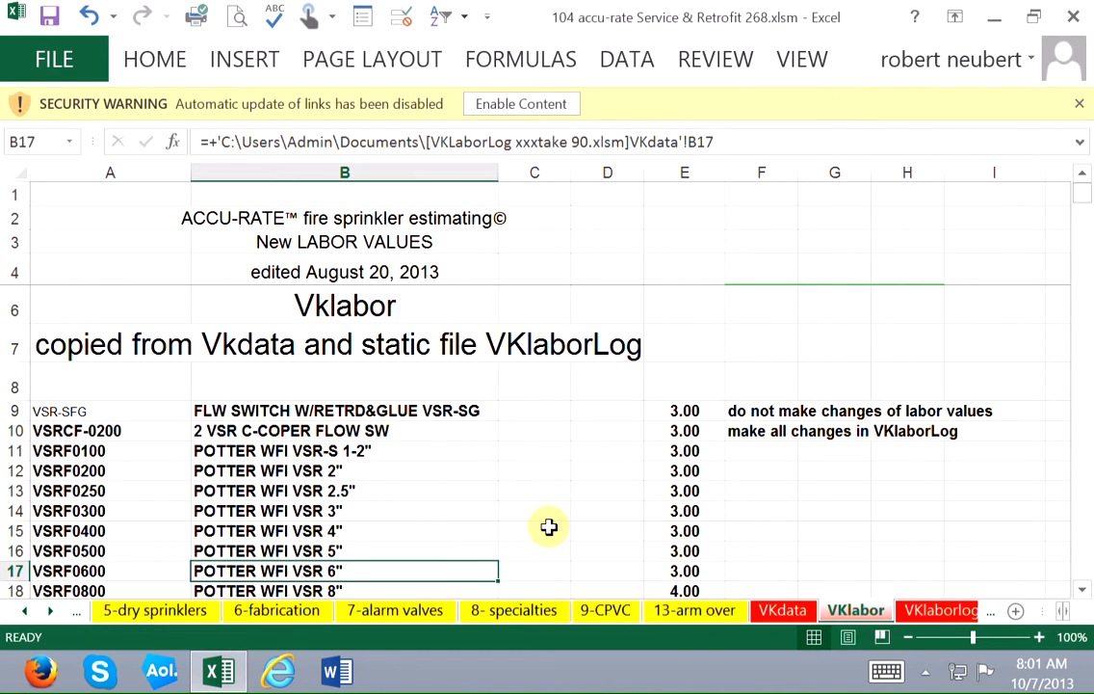
key("Left")
key("Right")
key("Right")
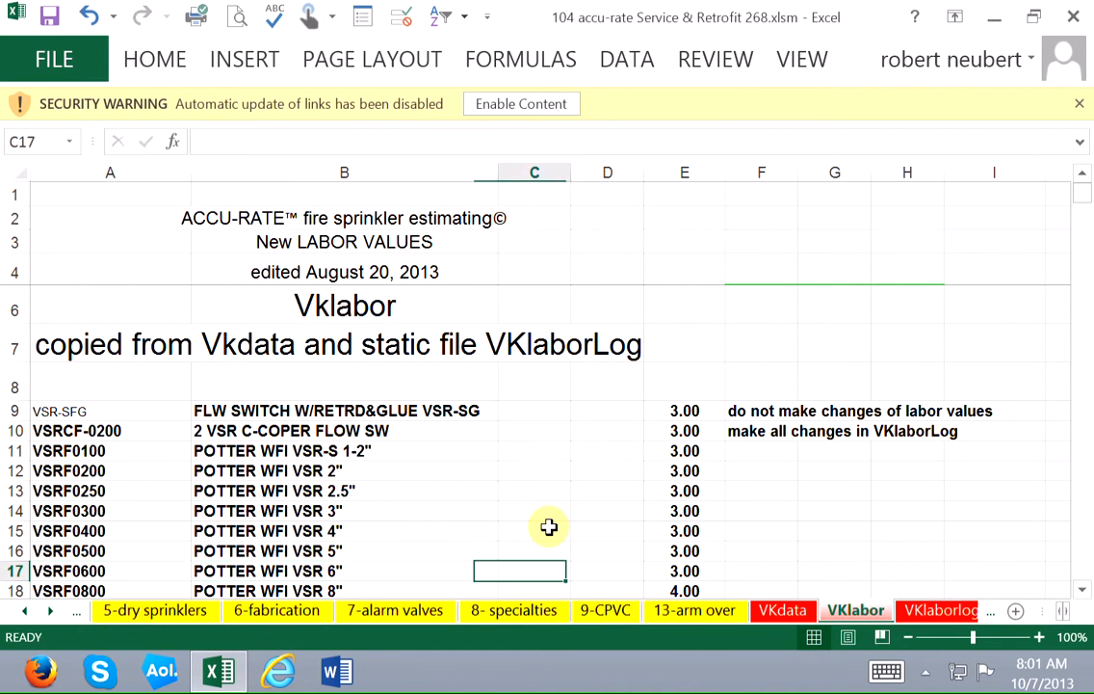
key("Up")
key("Left")
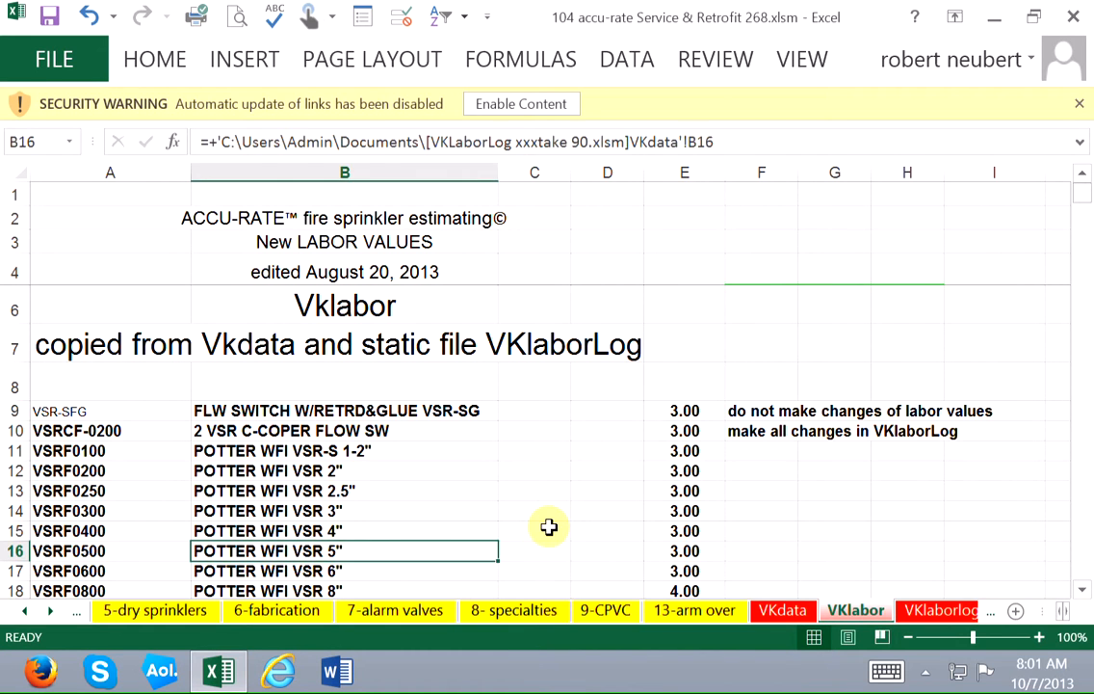
key("Down")
key("Left")
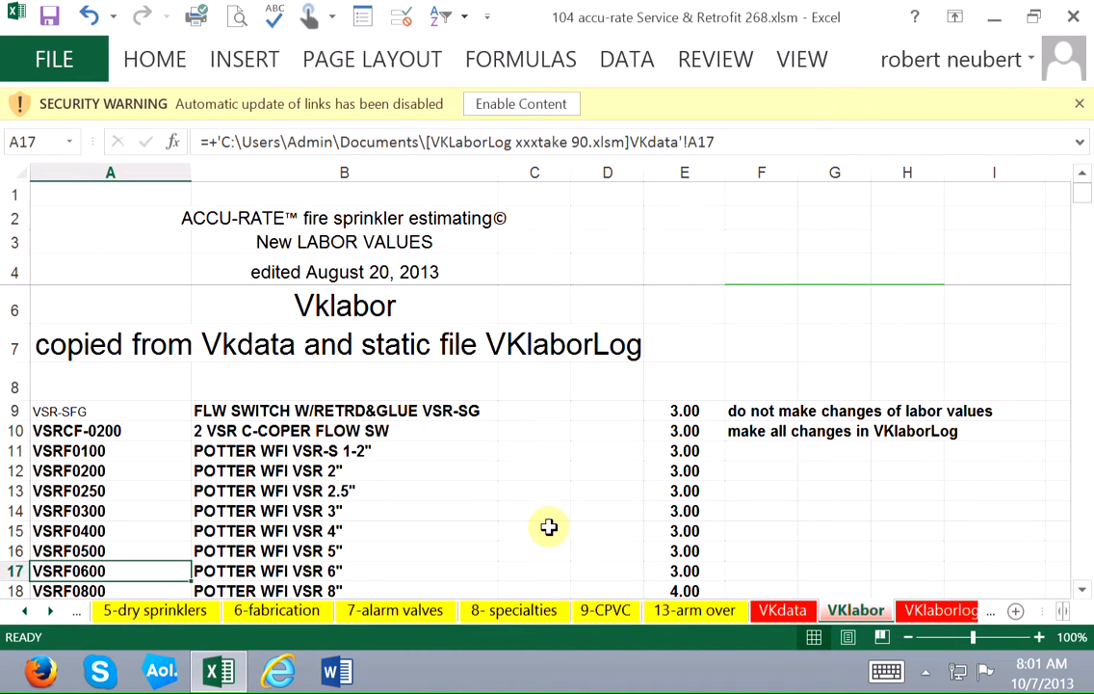
Compare the linked part number and description in row 17 of VKlabor with the labor lookup formula in E17.
key("Right")
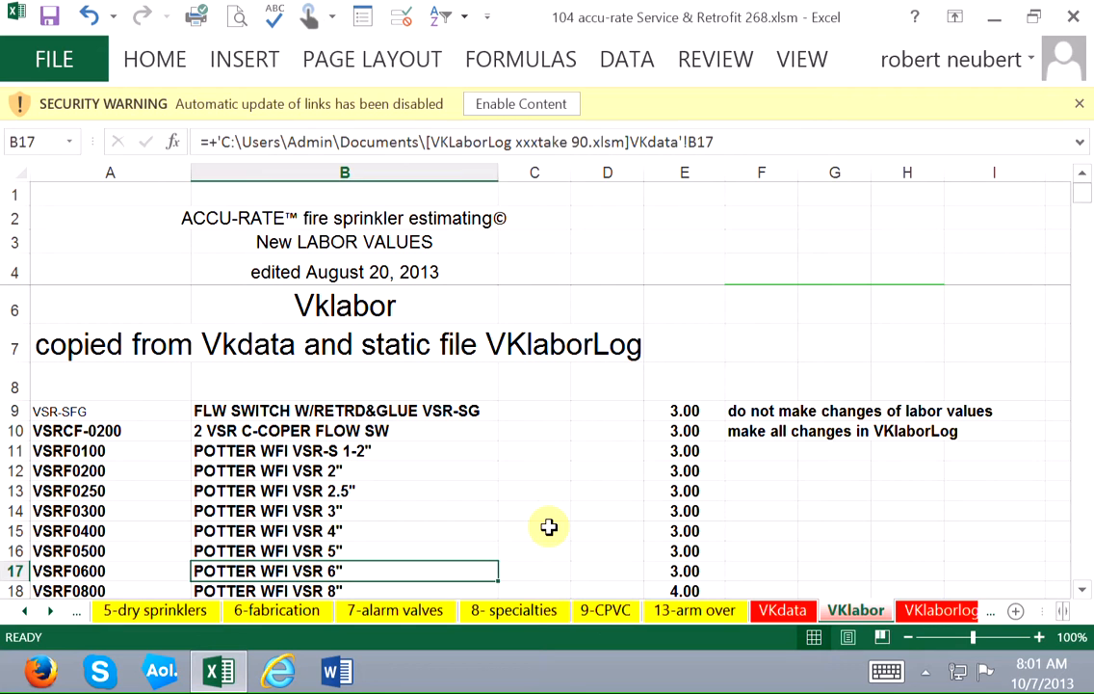
key("Right")
key("Right")
key("Right")
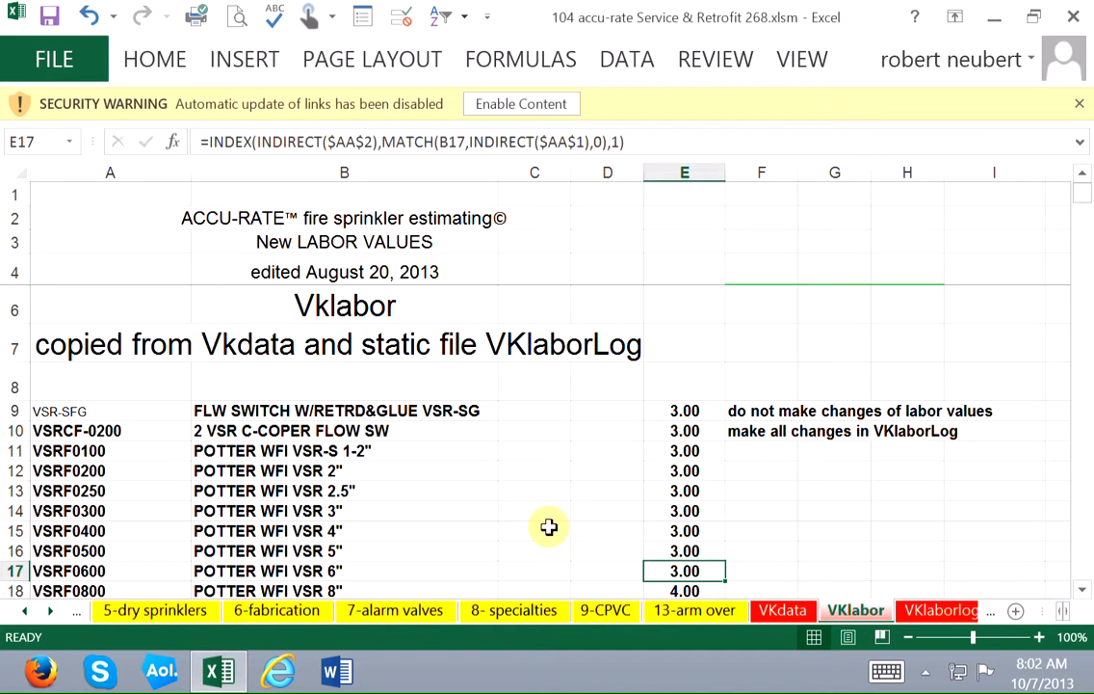
key("Home")
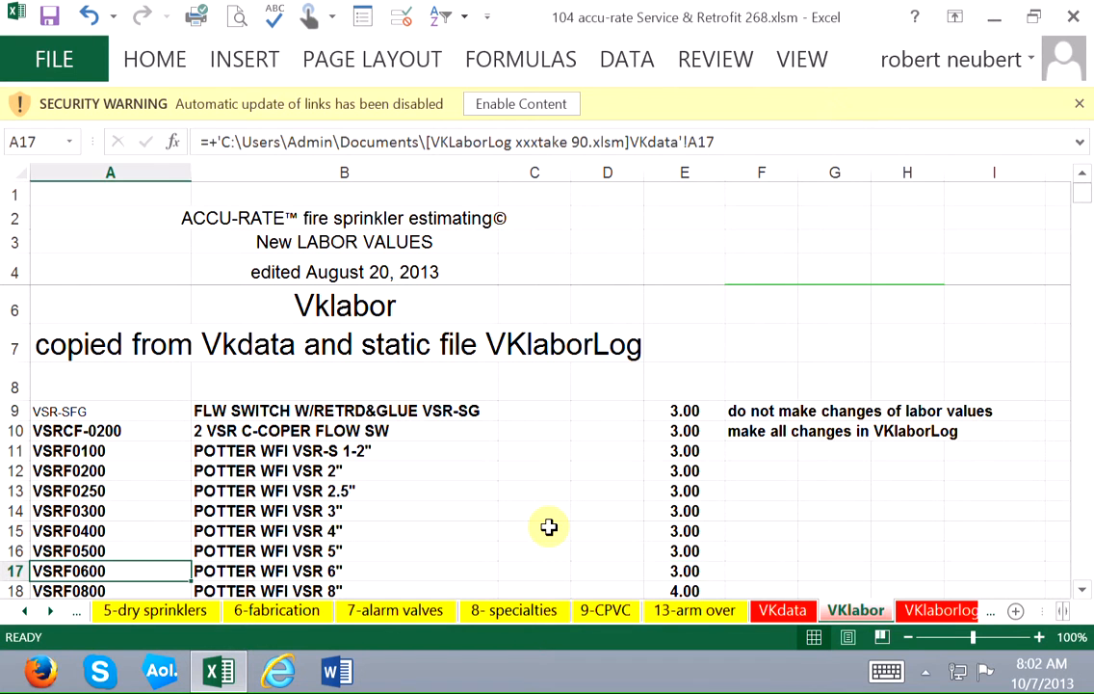
key("Right")
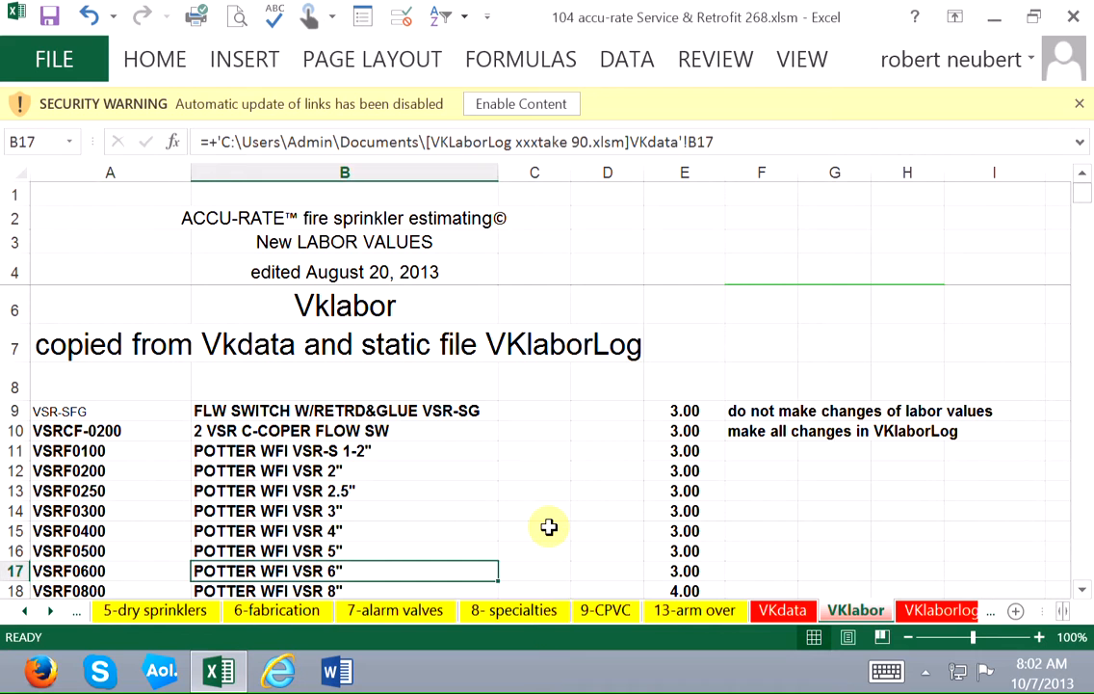
key("Left")
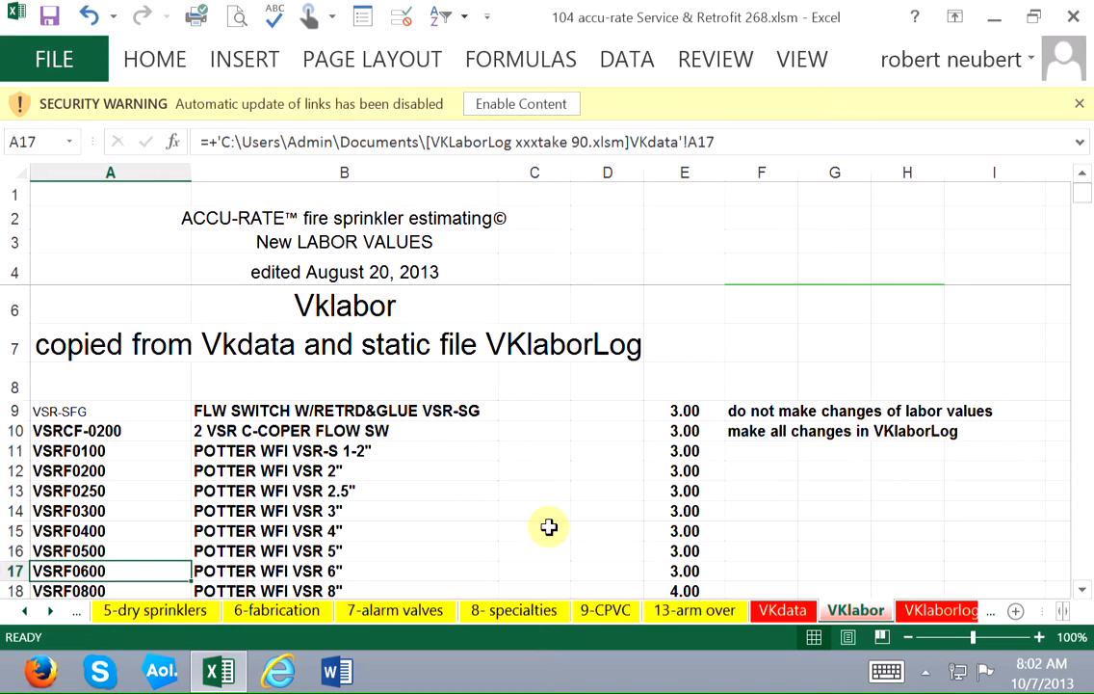
key("Right")
key("Left")
key("Right")
key("Right")
key("Right")
key("Right")
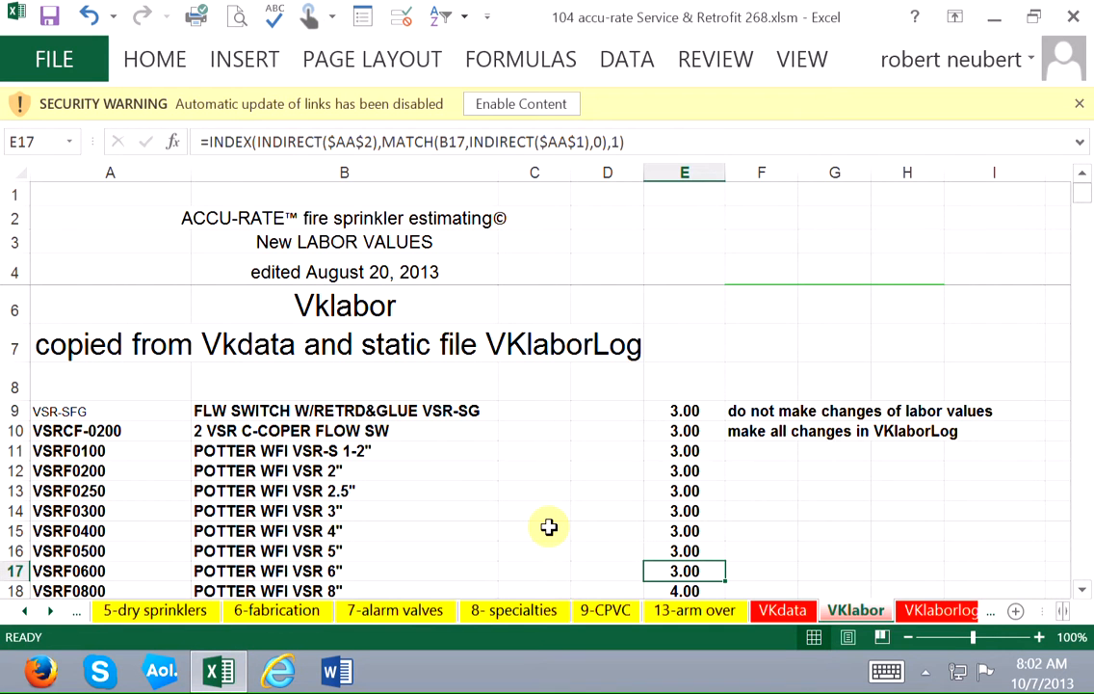
Open the VKlaborlog sheet and select the labor value for POTTER WFI VSR 6" in B17.
key("ctrl+Page_Down")
key("Left")
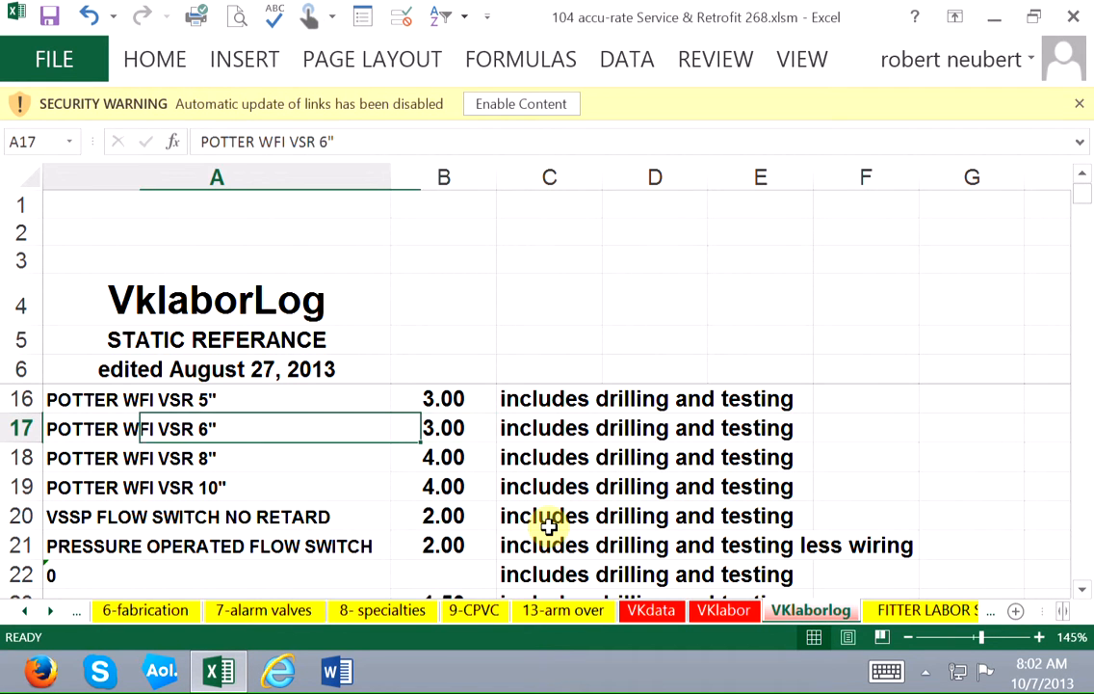
key("Right")
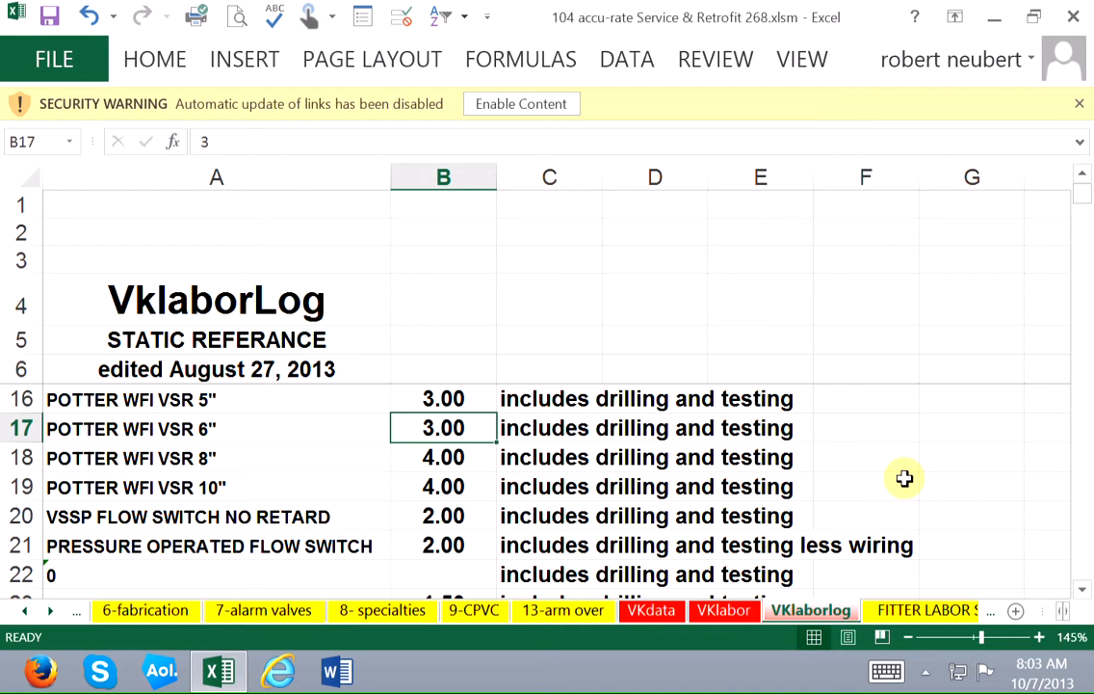
type("`1")
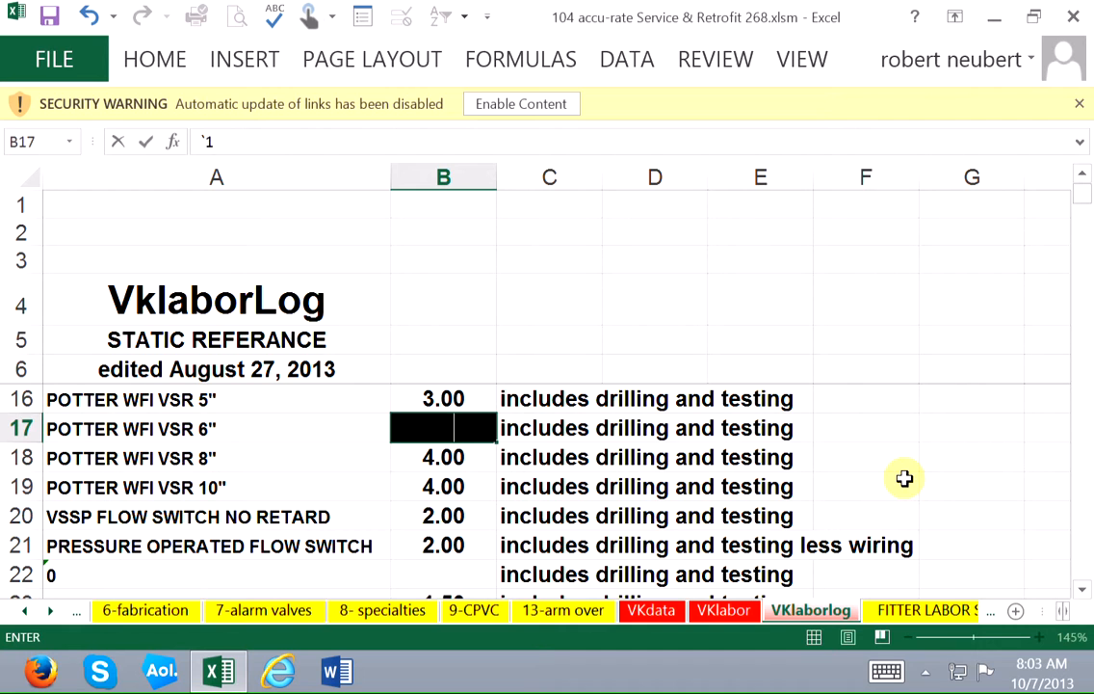
key("Return")
key("ctrl+z")
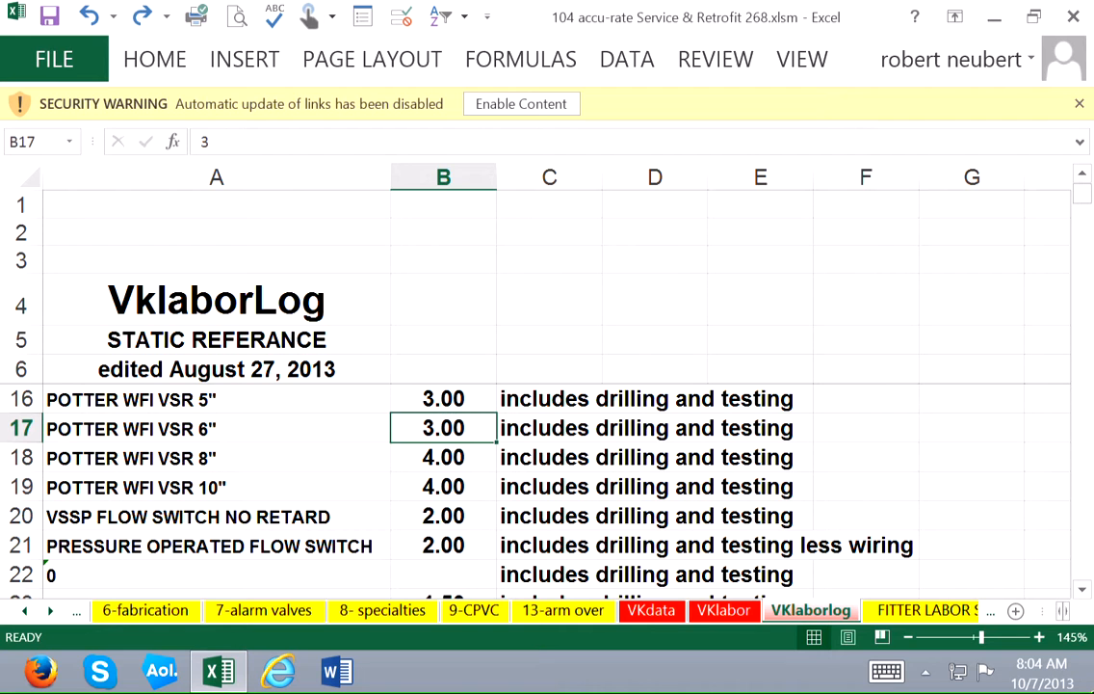
Set the labor value for POTTER WFI VSR 6" in B17 to 12 and copy the note beside it in C17.
type("12")
key("Tab")
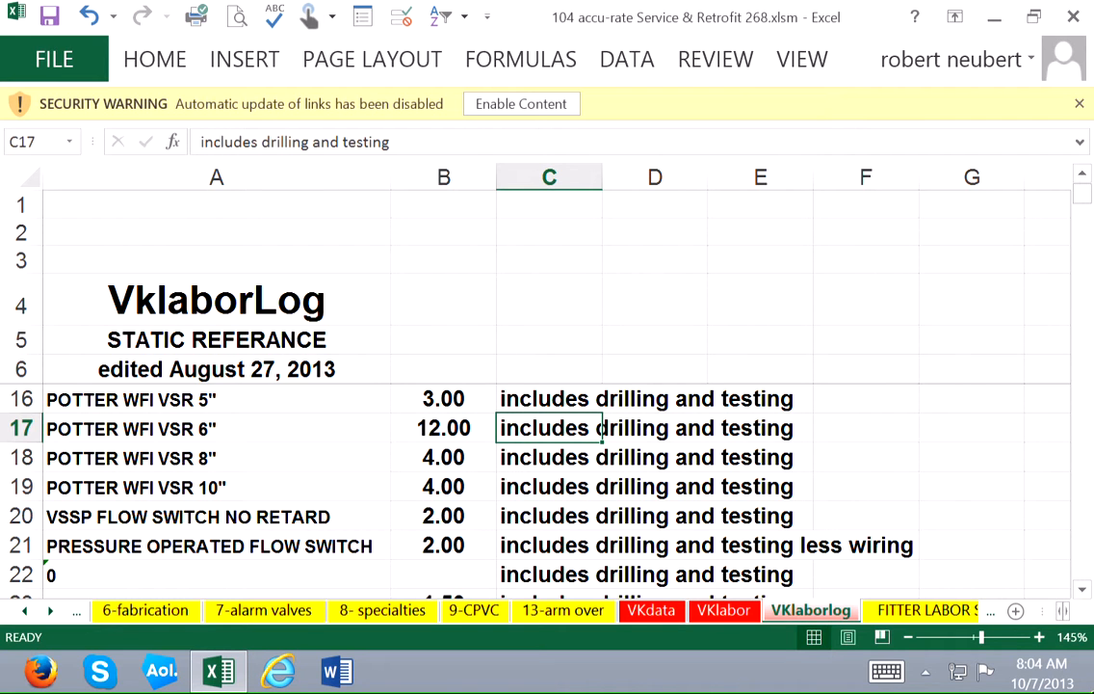
key("ctrl+c")
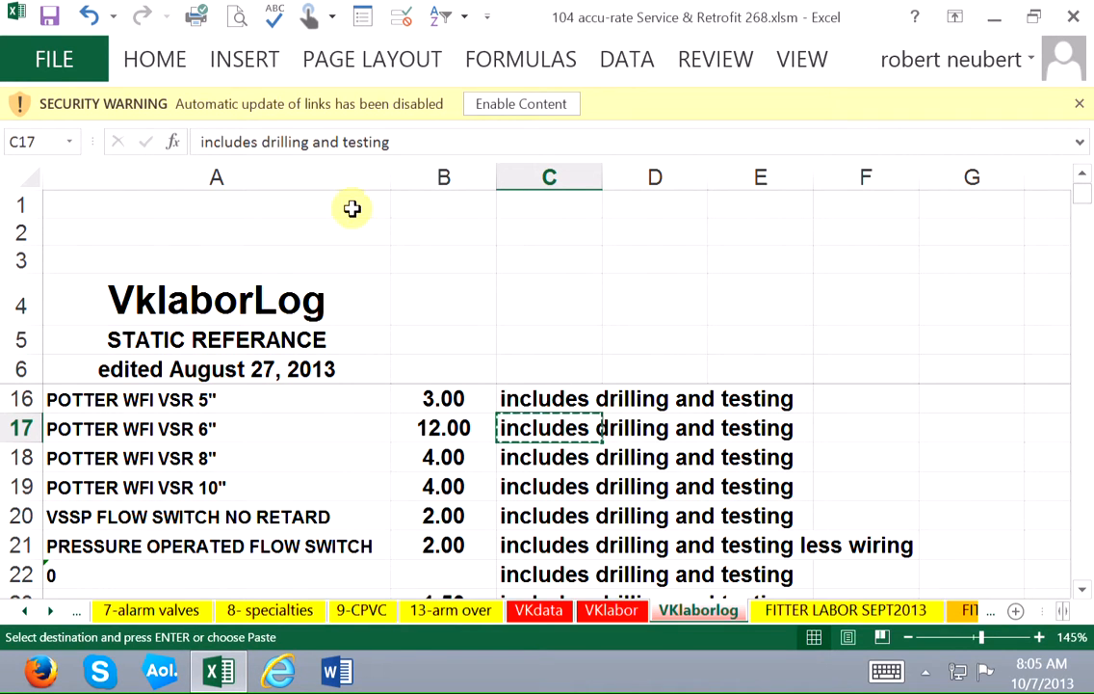
Look through the VKlaborlog item list and its labor notes from the tamper switches down to row 56.
scroll(322, 253, "down", 2)
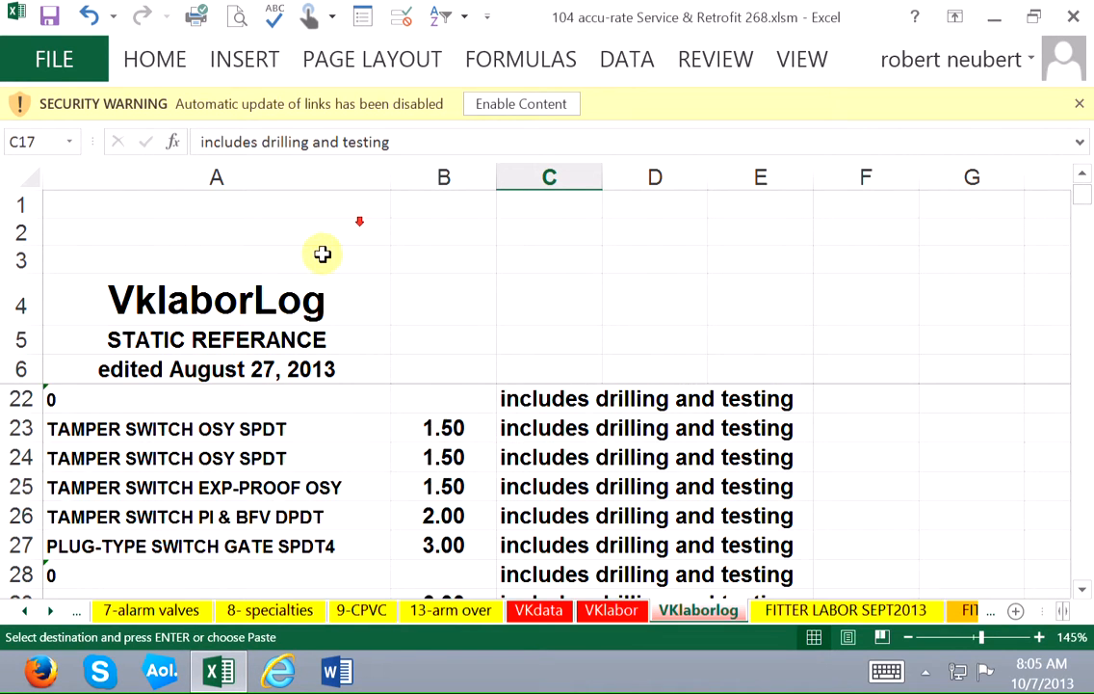
left_click(646, 467)
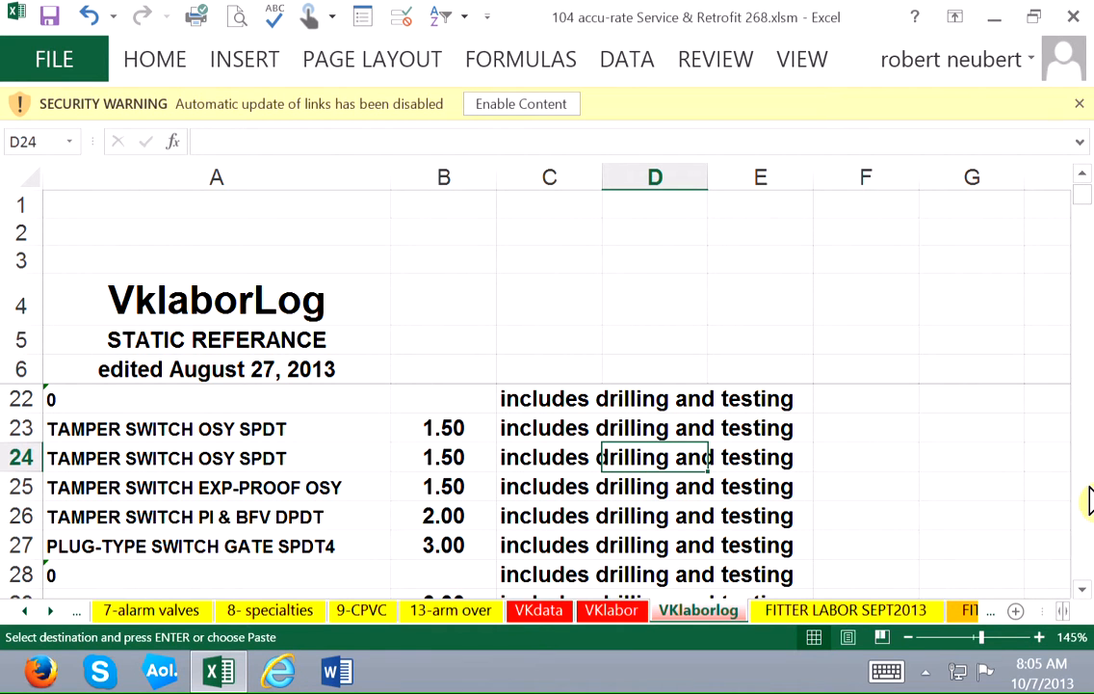
key("Left")
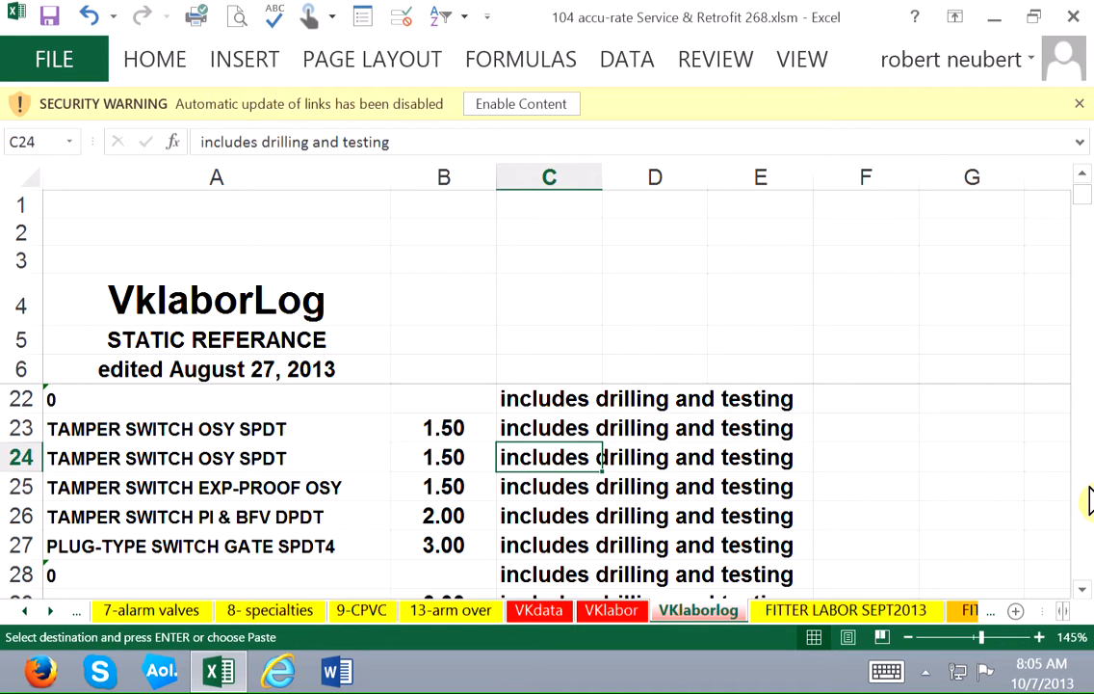
key("Left")
key("Left")
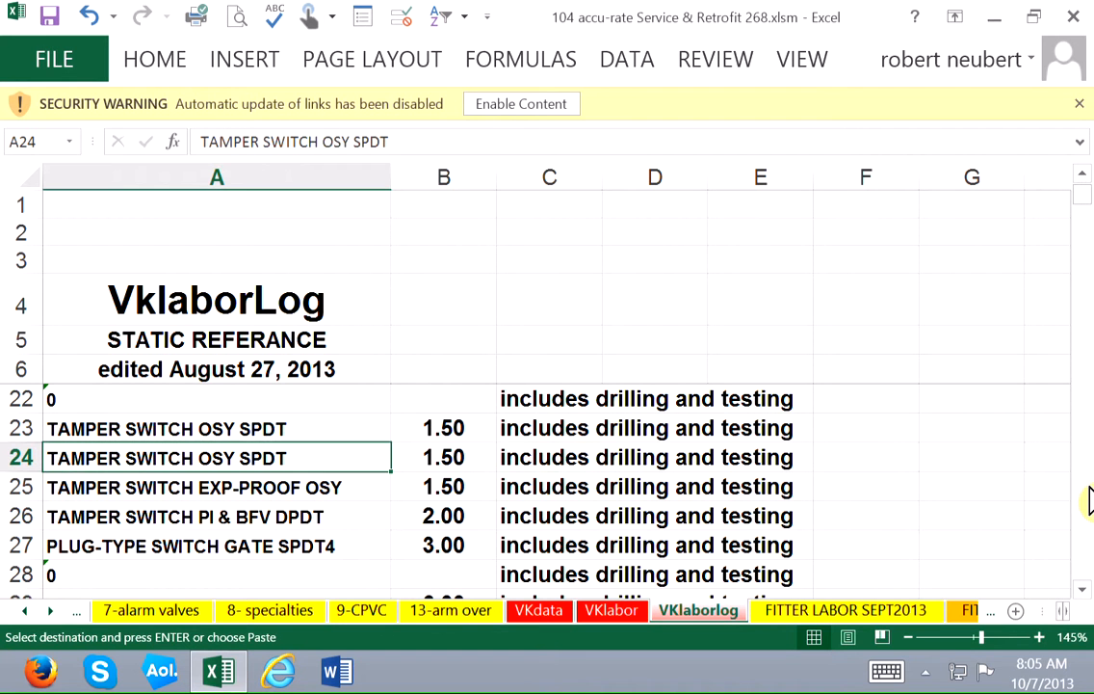
key("Down")
key("Down")
key("Down")
key("Down")
key("Down")
key("Down")
key("Down")
key("Down")
key("Down")
key("Down")
key("Down")
key("Down")
key("Down")
key("Down")
key("Down")
key("Down")
key("Down")
key("Down")
key("Down")
key("Down")
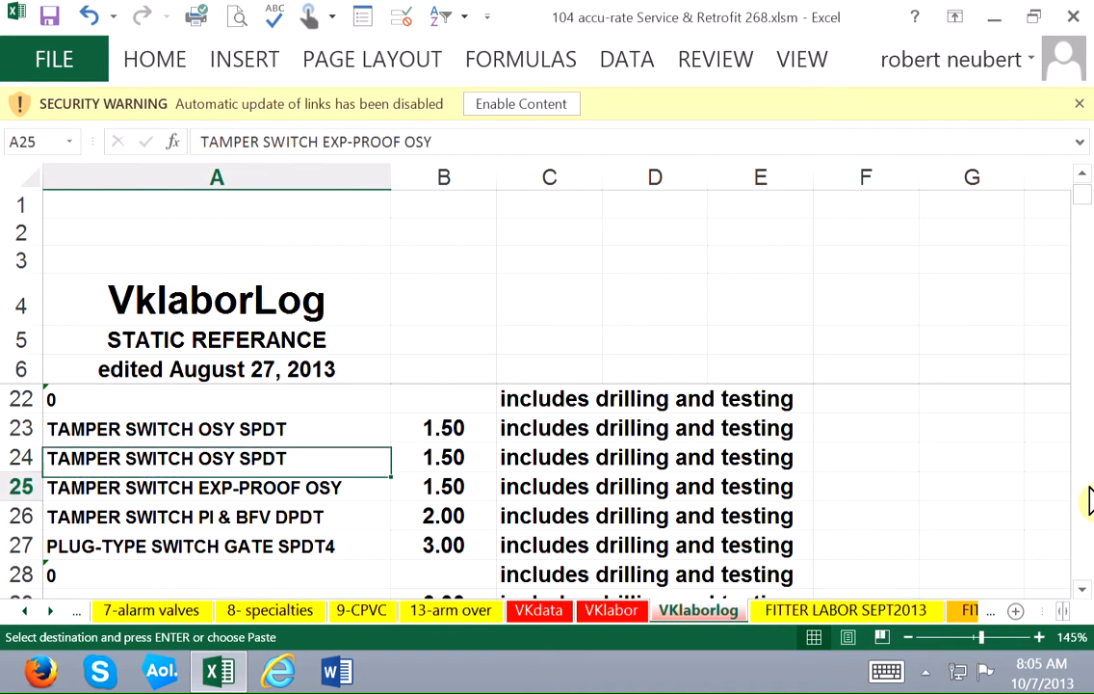
key("Down")
key("Down")
key("Down")
key("Down")
key("Down")
key("Down")
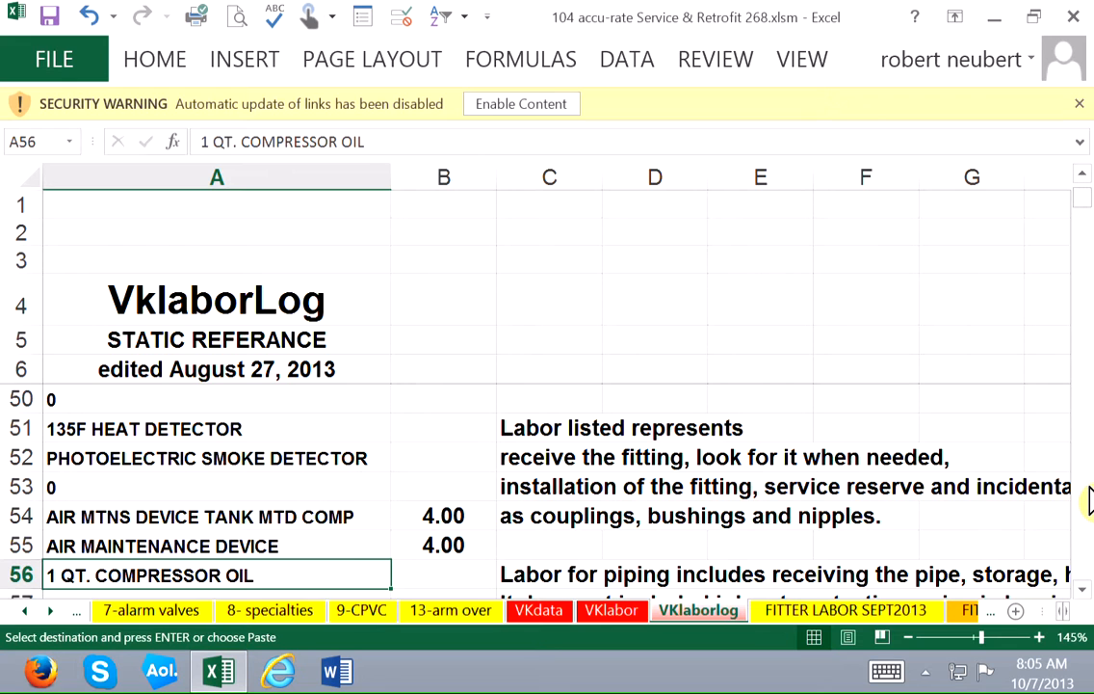